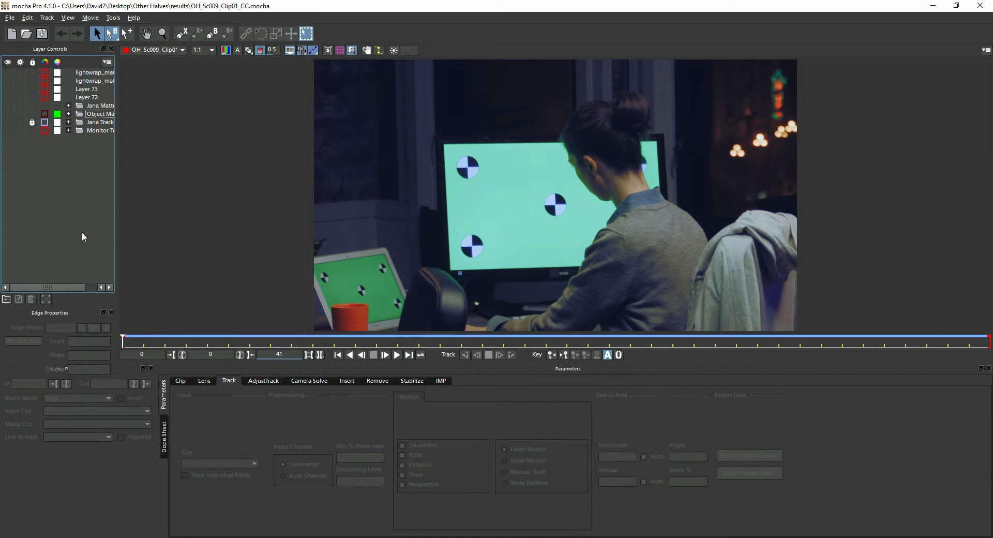
Show the Monitor Track, Jana Track, Object Mattes and Jana Mattes layer groups over the clip.
left_click(7, 131)
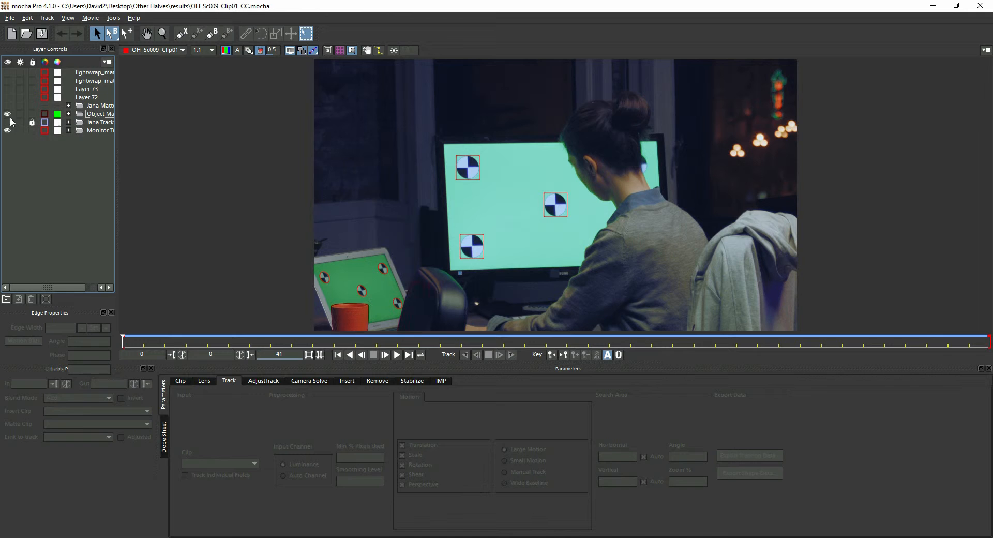
left_click(7, 122)
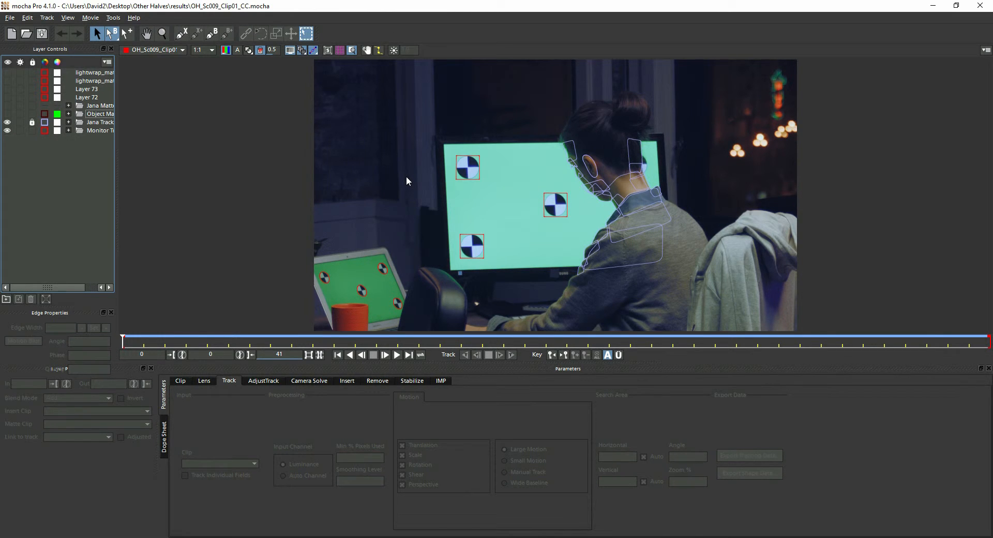
left_click(8, 114)
left_click(7, 105)
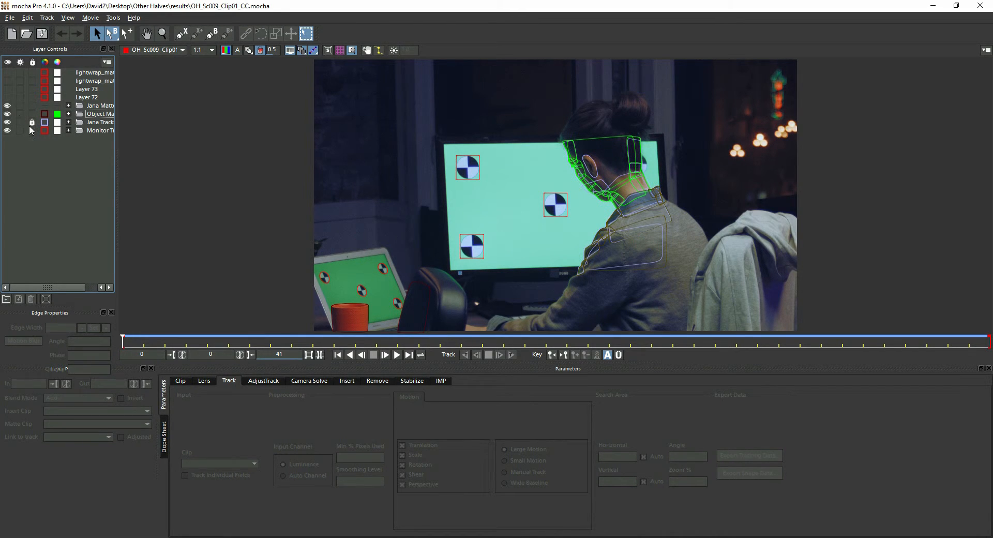
Select the third shirt matte layer in the Jana Mattes group and preview the clip's playback with the roto shapes.
left_click(68, 106)
left_click(95, 131)
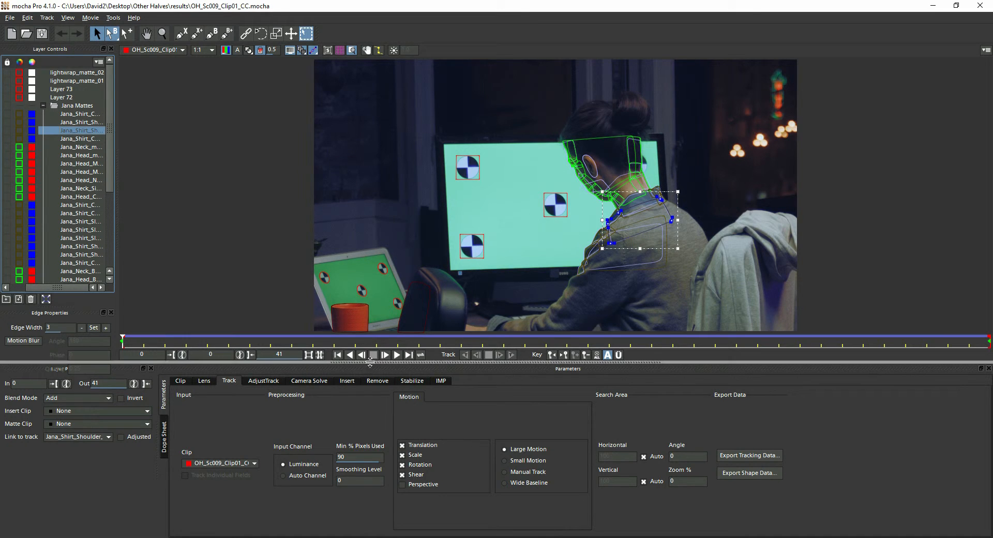
left_click(397, 355)
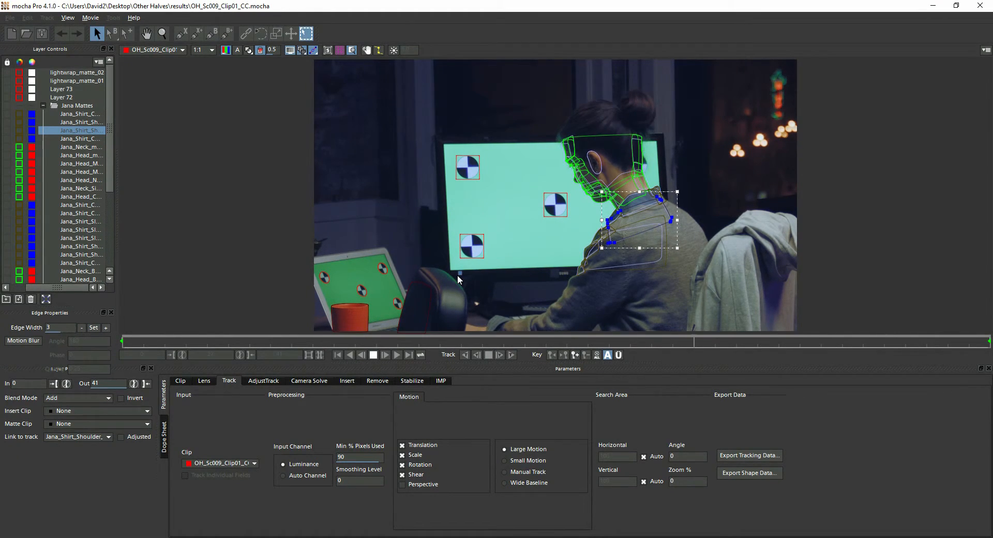
left_click(374, 355)
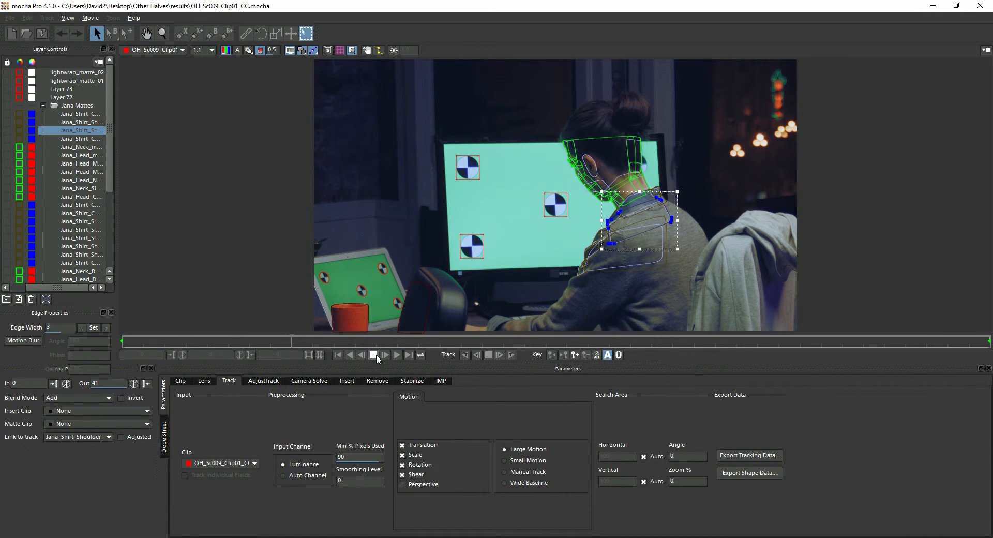
Try to export the selected shirt matte layer's shape data in Shake Rotoshape (*.ssf) format.
left_click(9, 18)
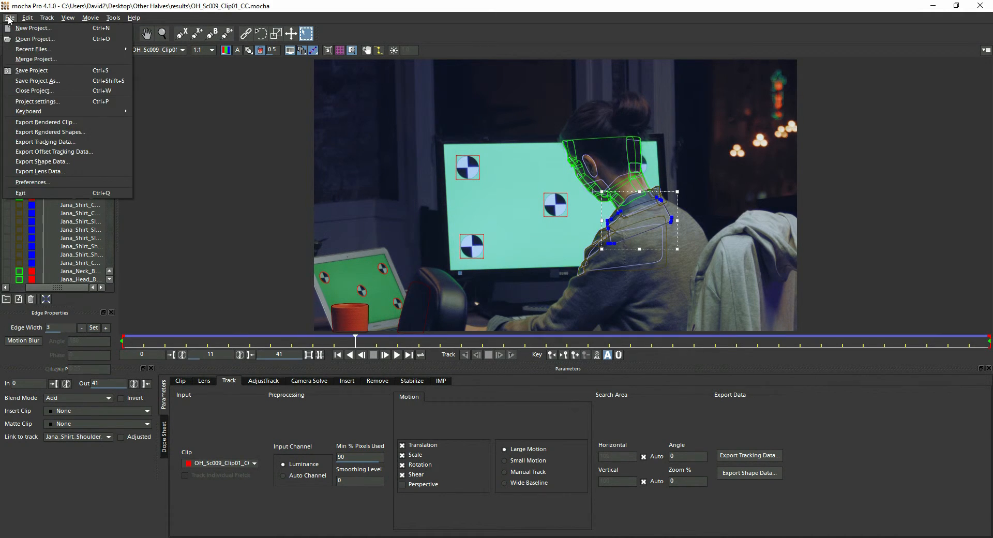
left_click(10, 19)
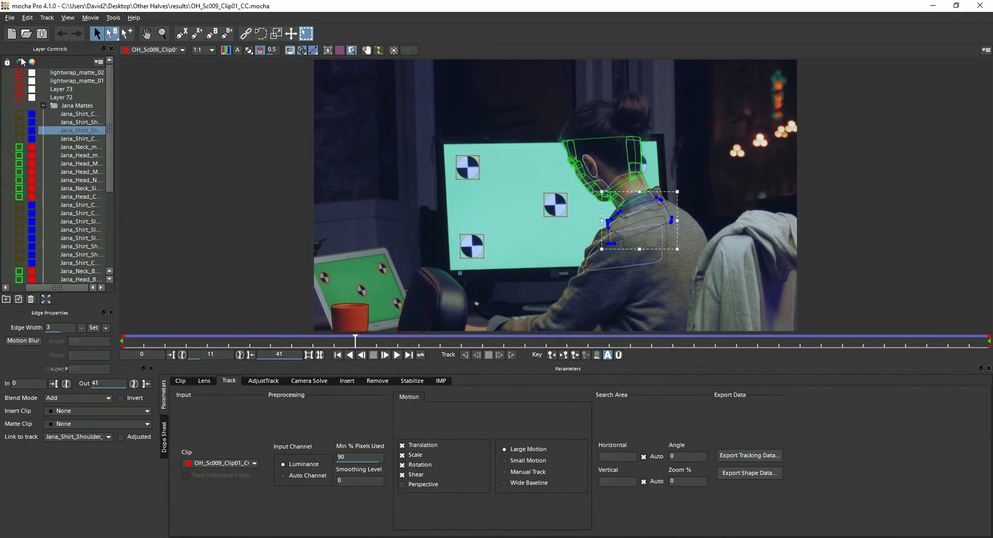
left_click(10, 17)
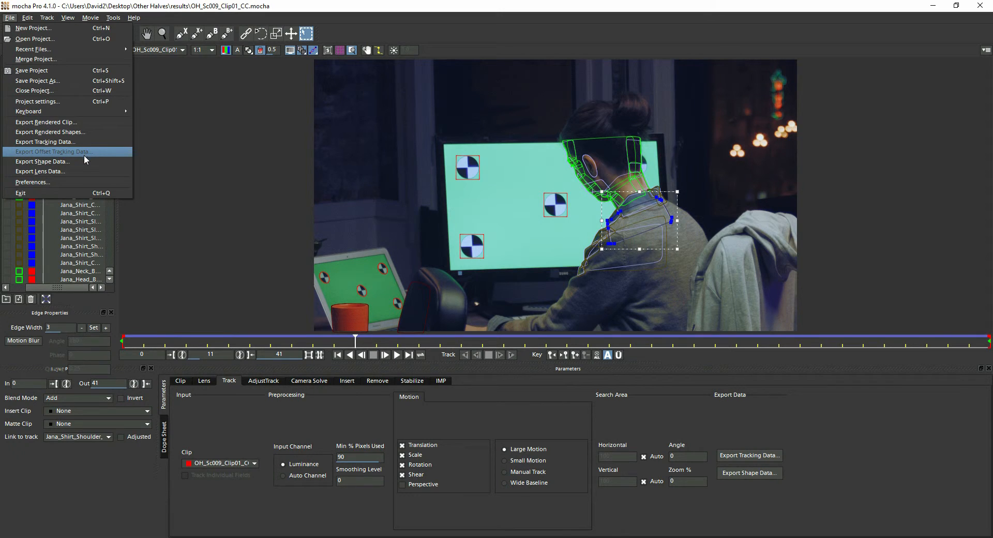
left_click(76, 162)
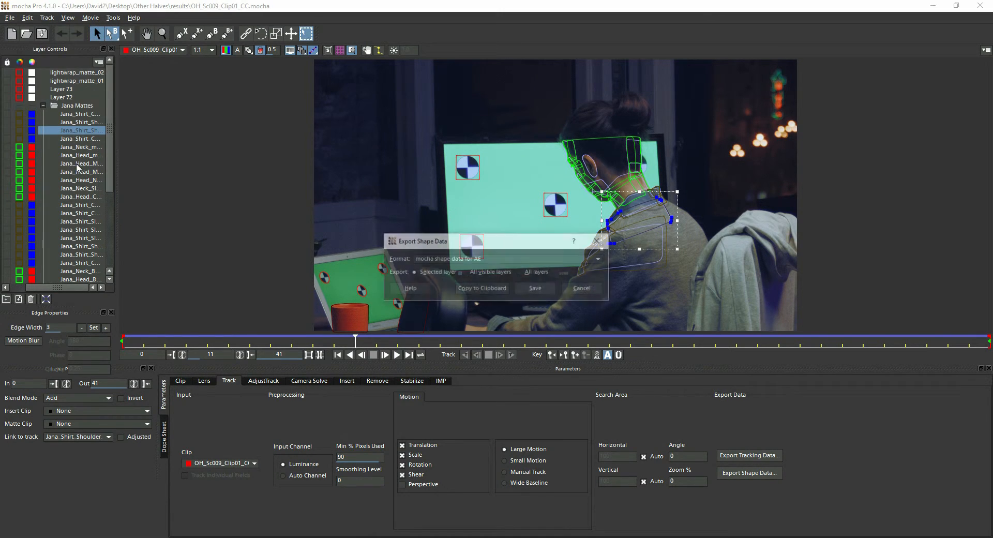
left_click(490, 259)
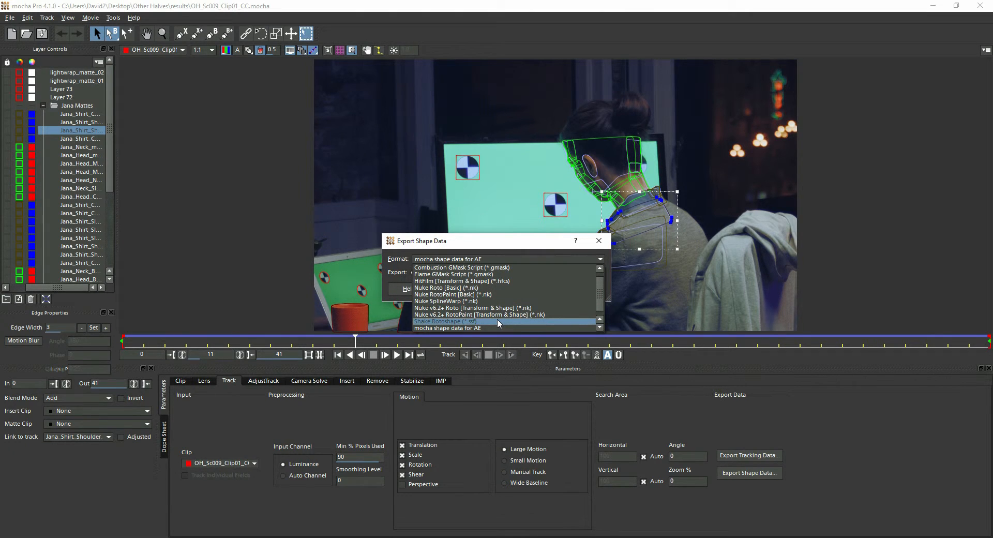
left_click(468, 322)
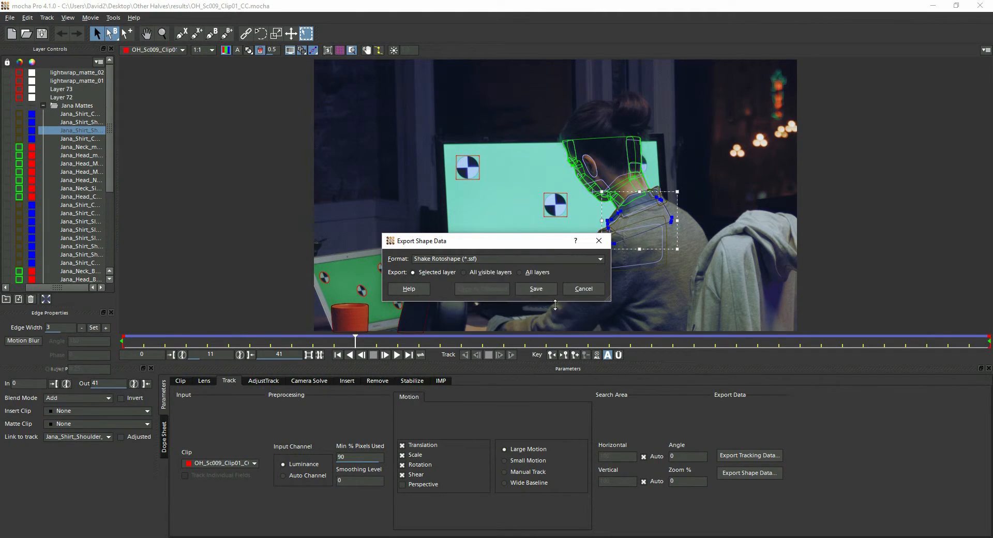
left_click(540, 292)
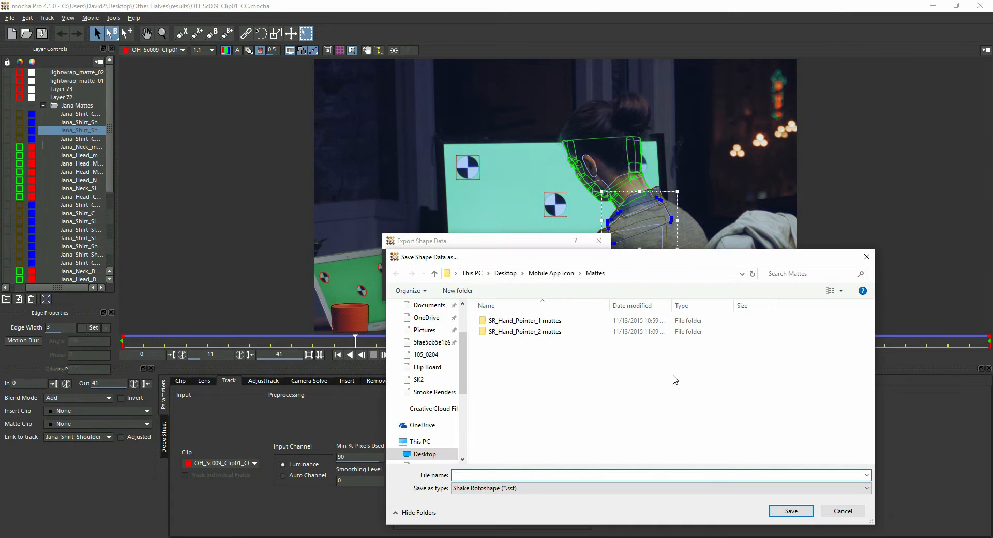
left_click(843, 512)
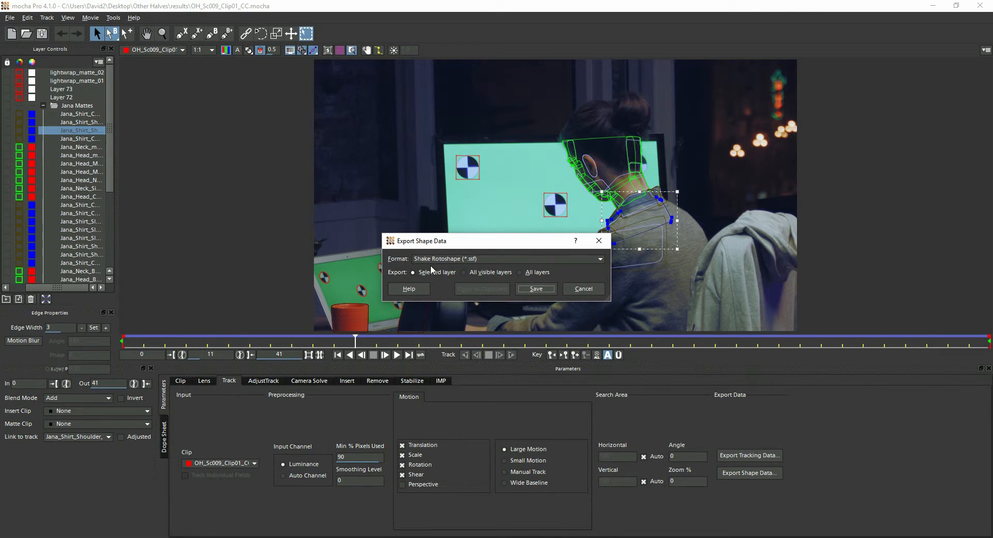
left_click(591, 292)
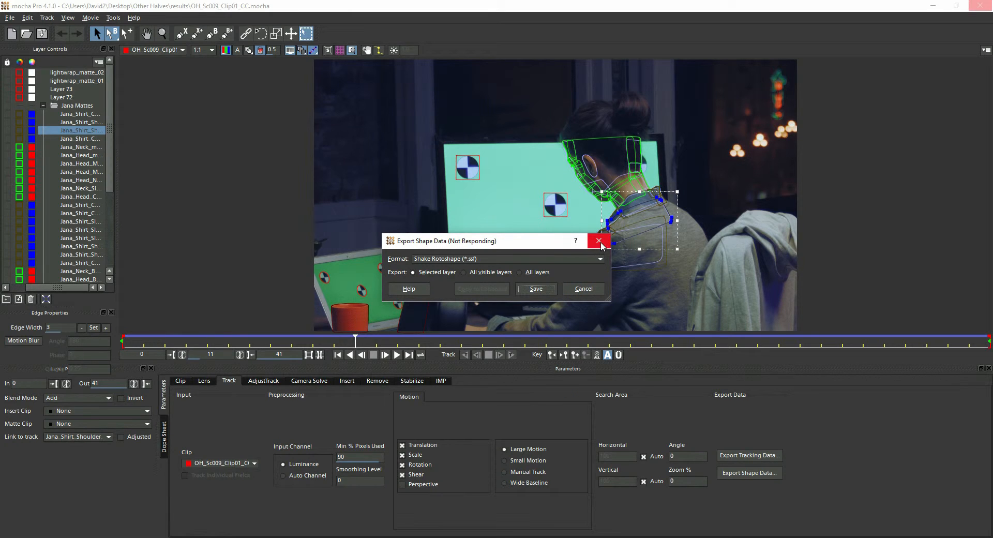
left_click(586, 287)
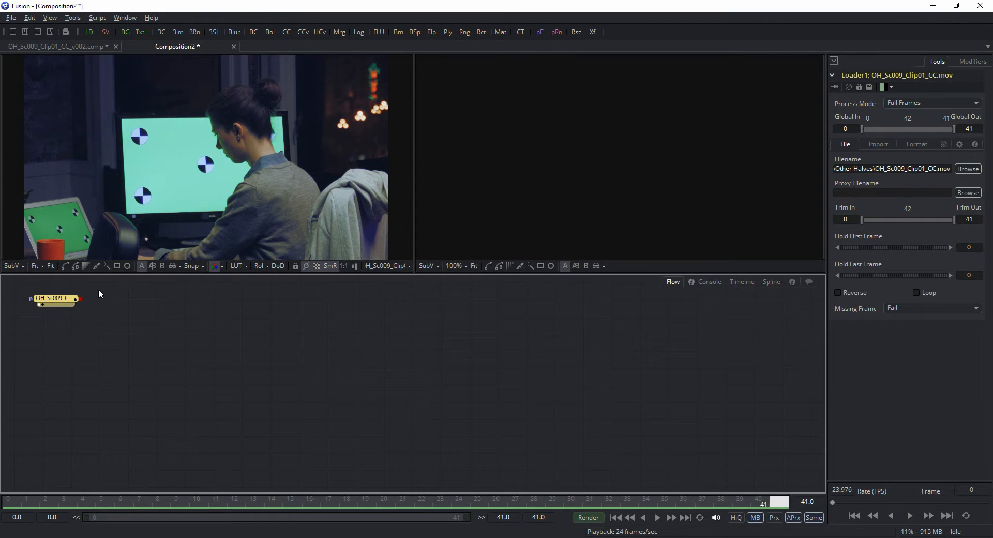
In Fusion's Composition2, add a Polygon mask node, disconnect it from the clip loader and select it.
left_click(64, 266)
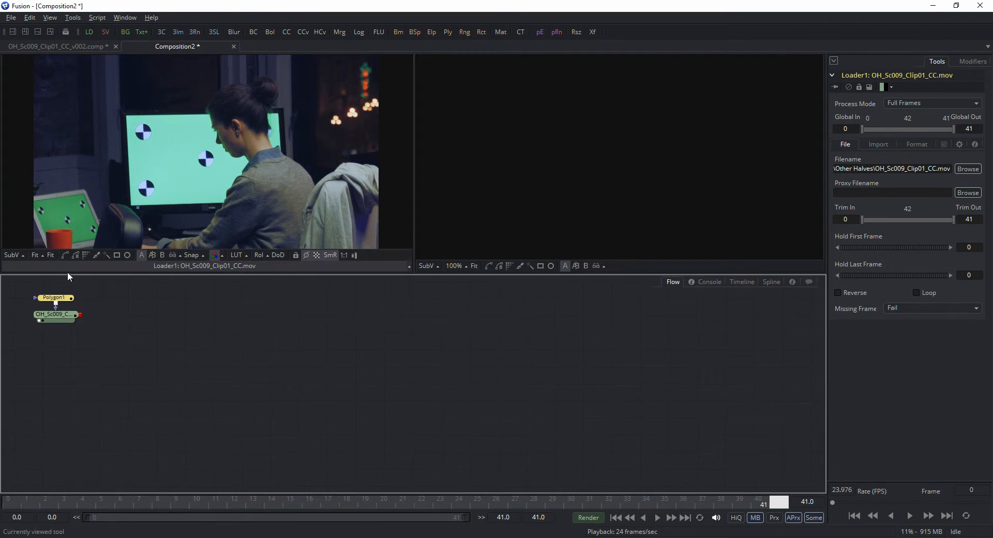
left_click_drag(57, 298, 88, 313)
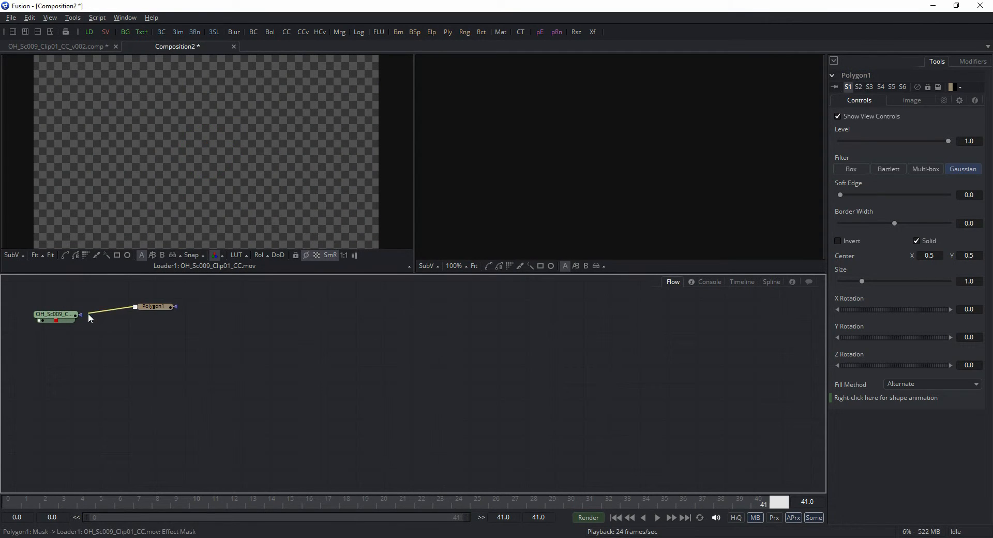
left_click(160, 311)
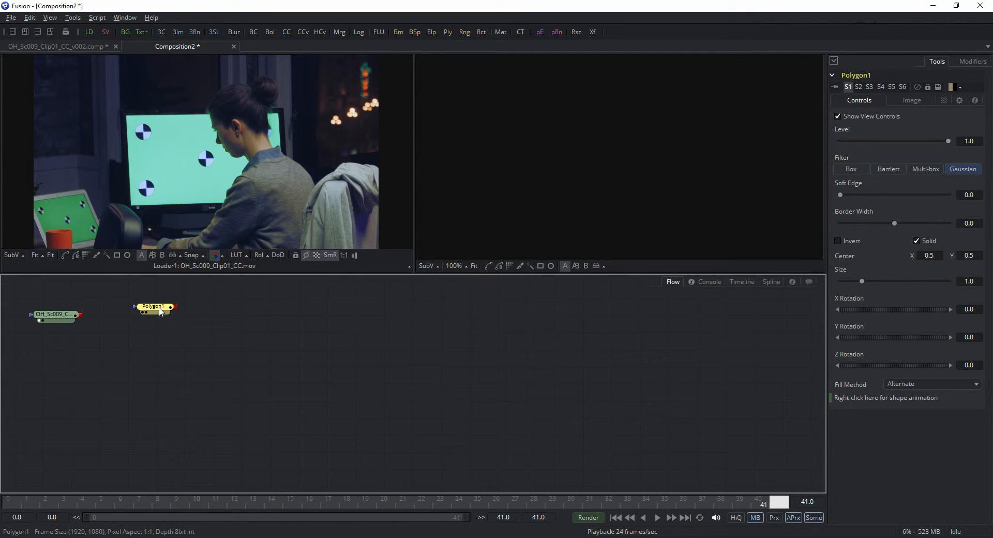
Open the SSF shape import for the Polygon1 node's polyline.
right_click(199, 204)
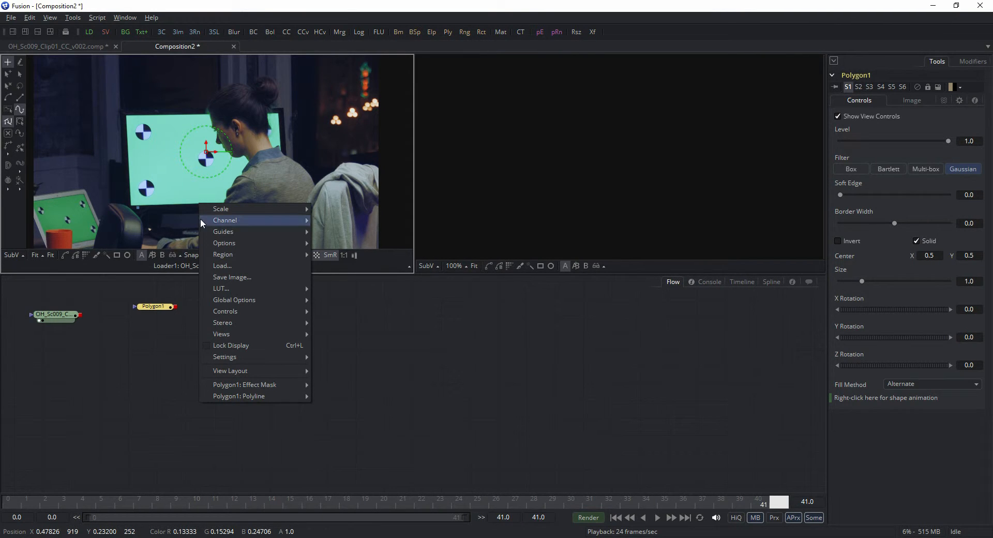
mouse_move(266, 396)
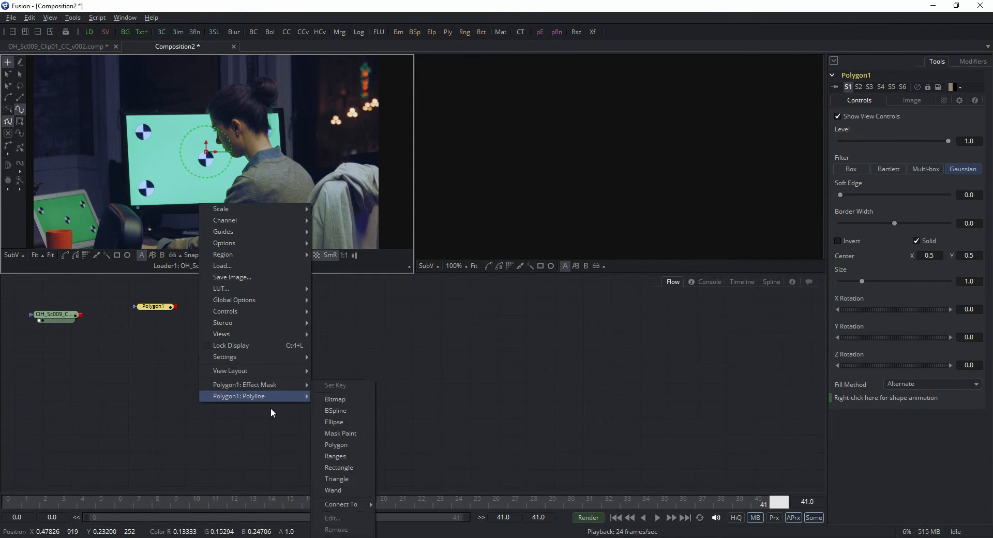
mouse_move(341, 527)
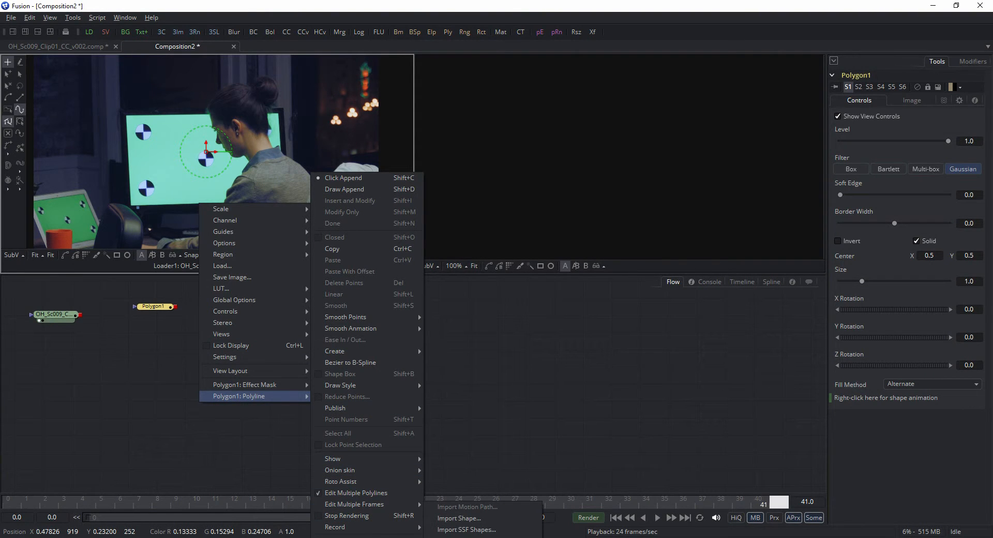
left_click(505, 530)
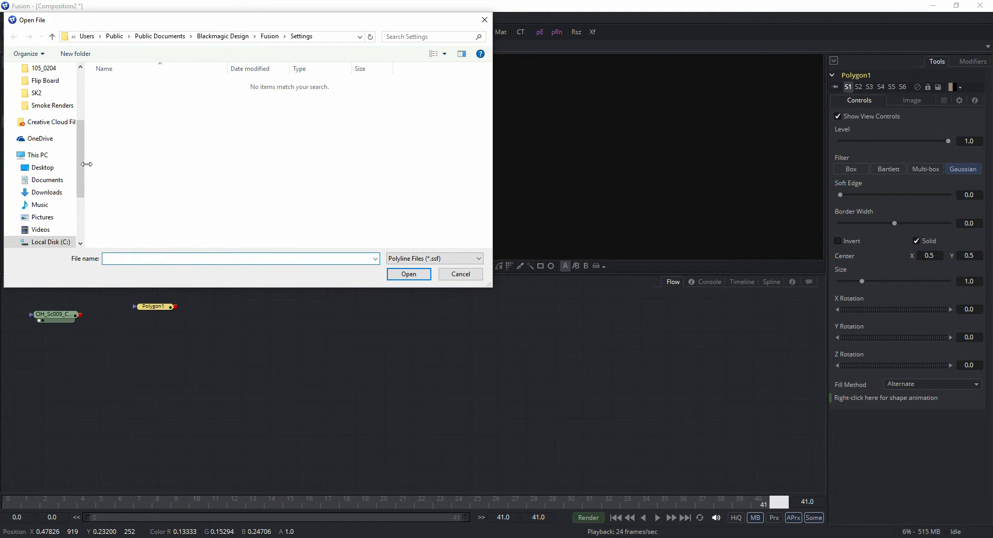
Import Jana_Shirt_Collar_matte_05.ssf from the Mattes folder inside Other Halves on the Desktop.
scroll(78, 187, "down", 3)
left_click_drag(75, 189, 81, 110)
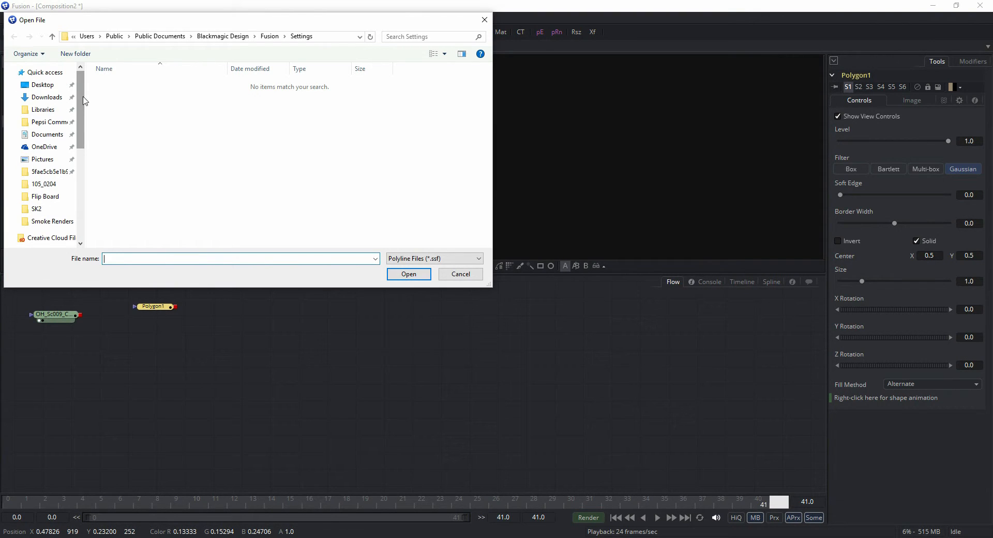
left_click(42, 84)
scroll(152, 164, "down", 5)
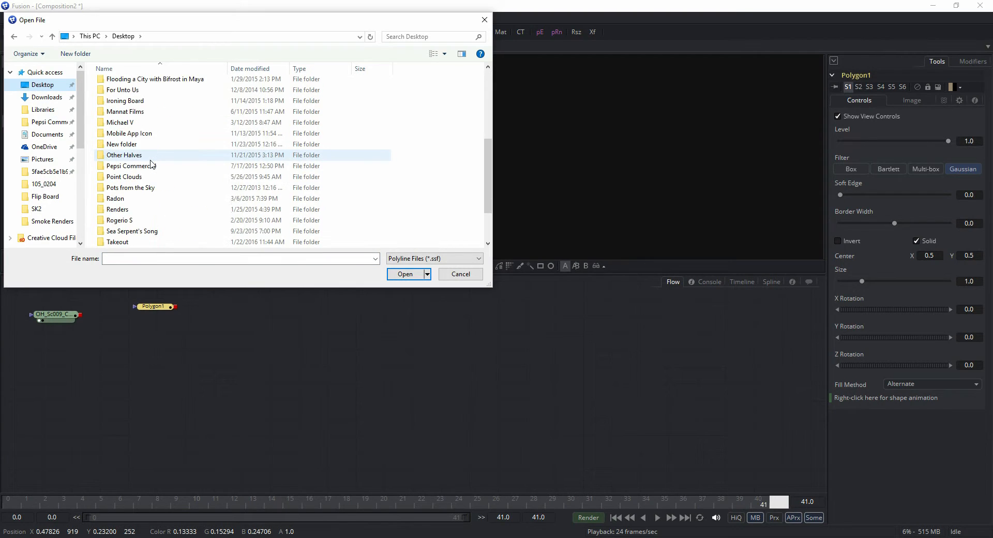
scroll(151, 163, "down", 1)
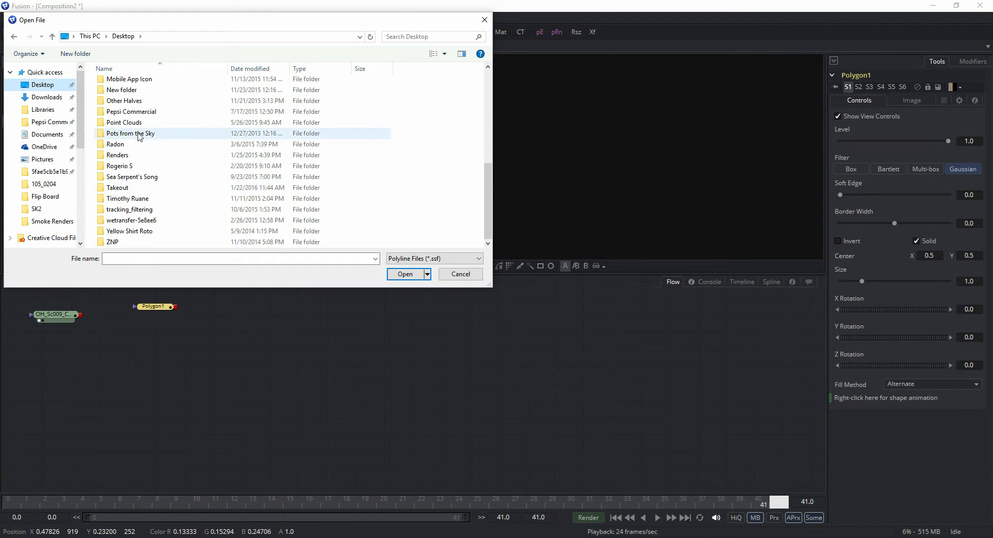
scroll(142, 137, "up", 2)
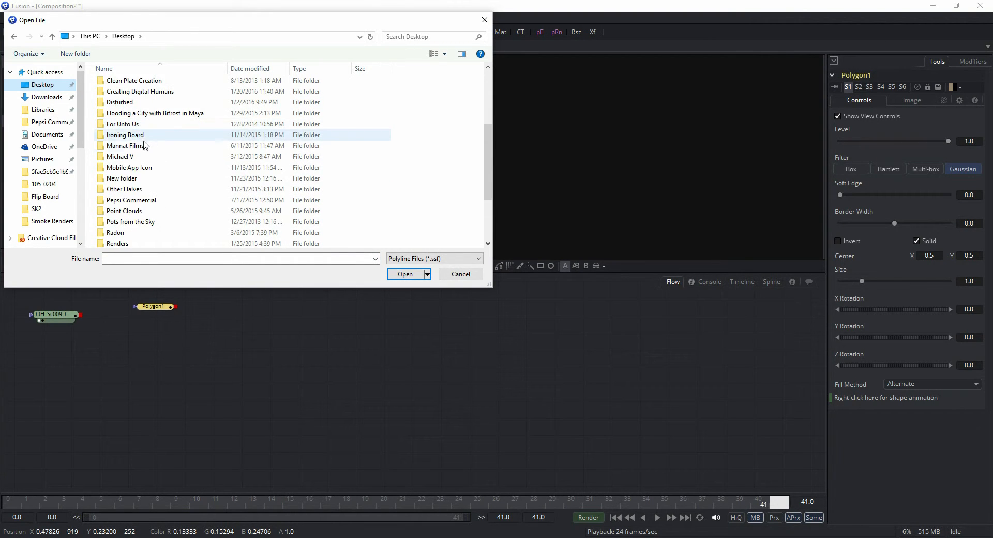
double_click(140, 189)
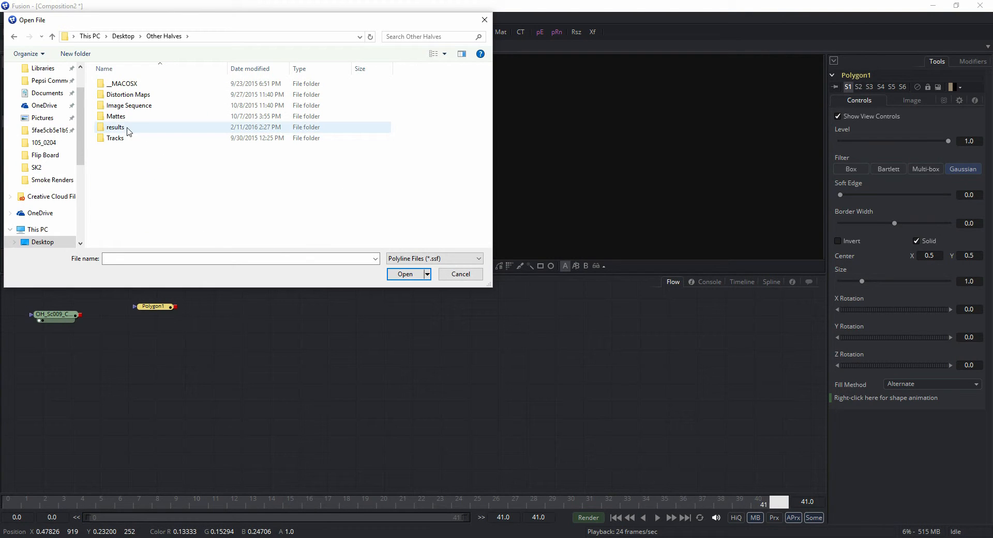
double_click(120, 117)
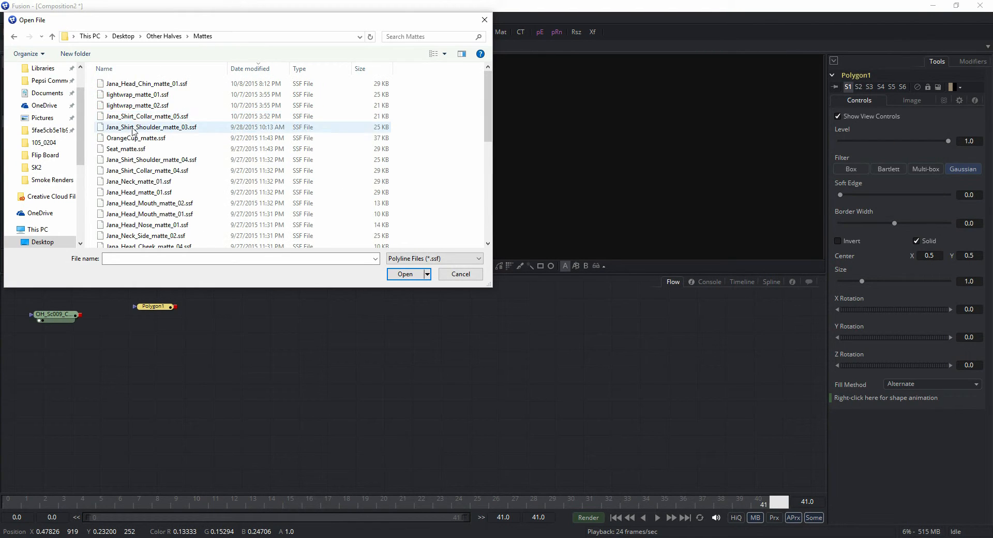
left_click(153, 120)
left_click(405, 274)
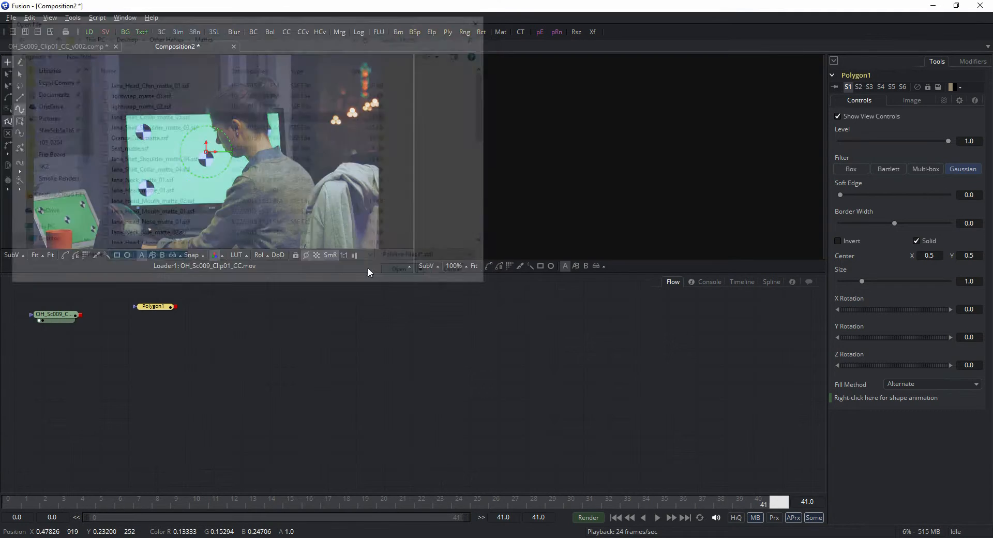
View the Polygon1 mask in the first viewer at frame 19, with its on-screen controls hidden.
left_click(155, 307)
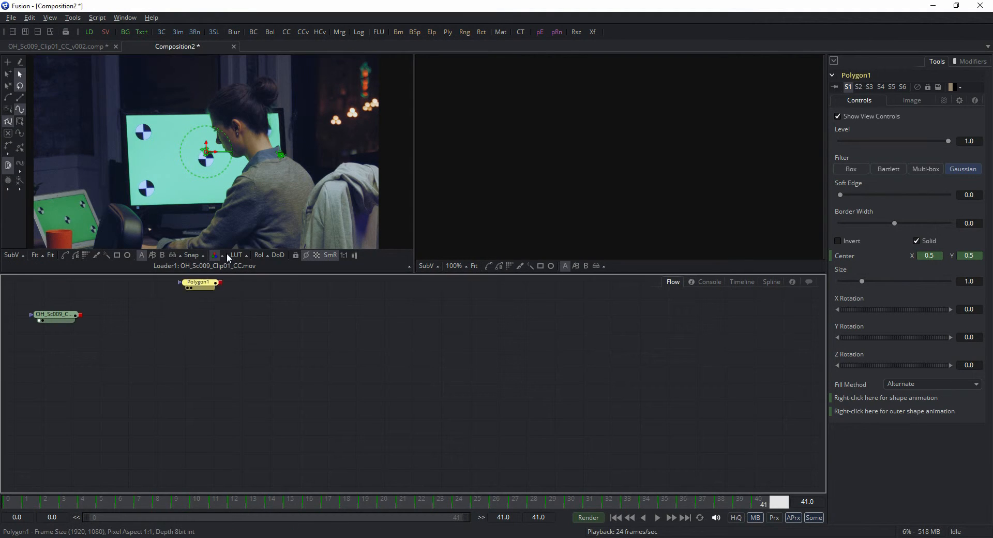
key("1")
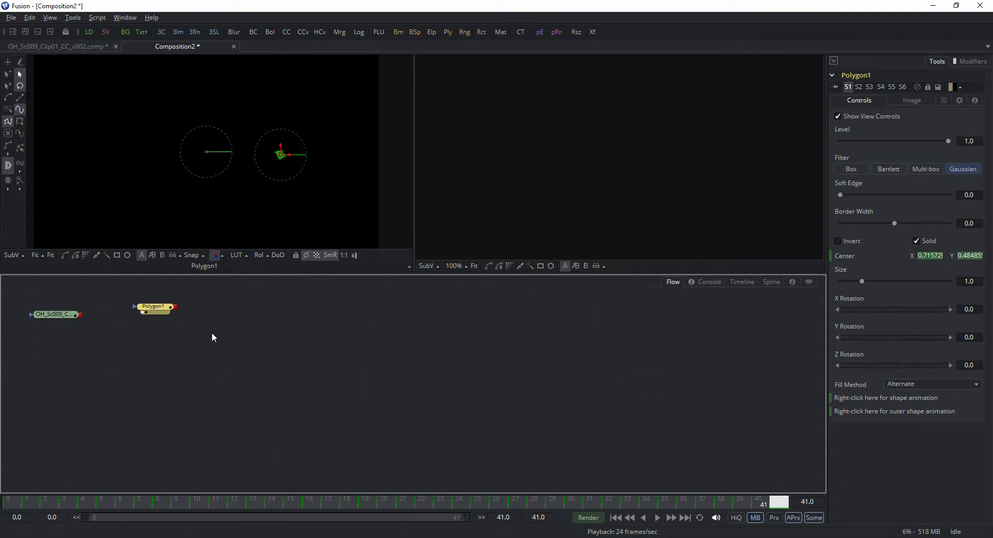
left_click(367, 502)
left_click(273, 324)
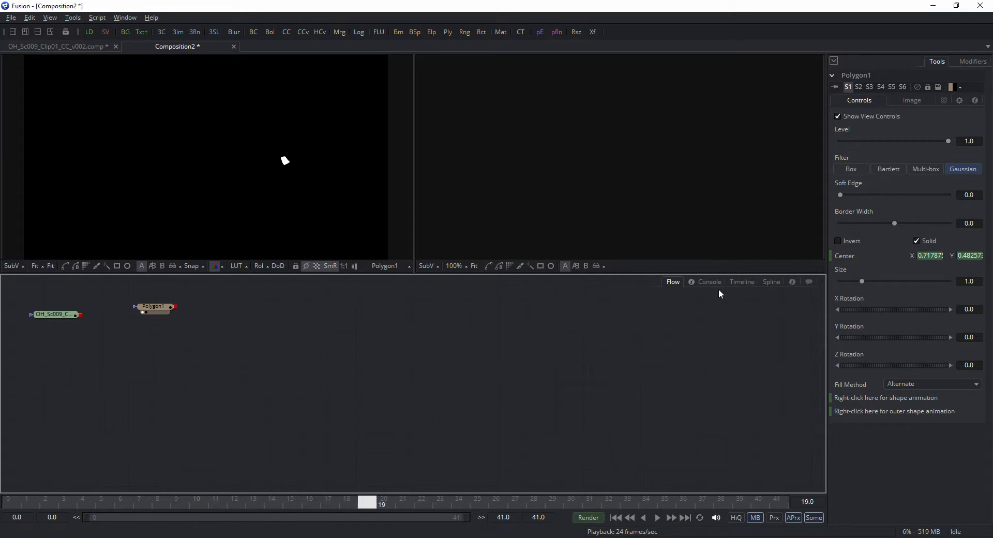
Switch to the OH_Sc009_Clip01_CC_v002.comp composition and deselect the MatteControl1 node.
left_click(94, 46)
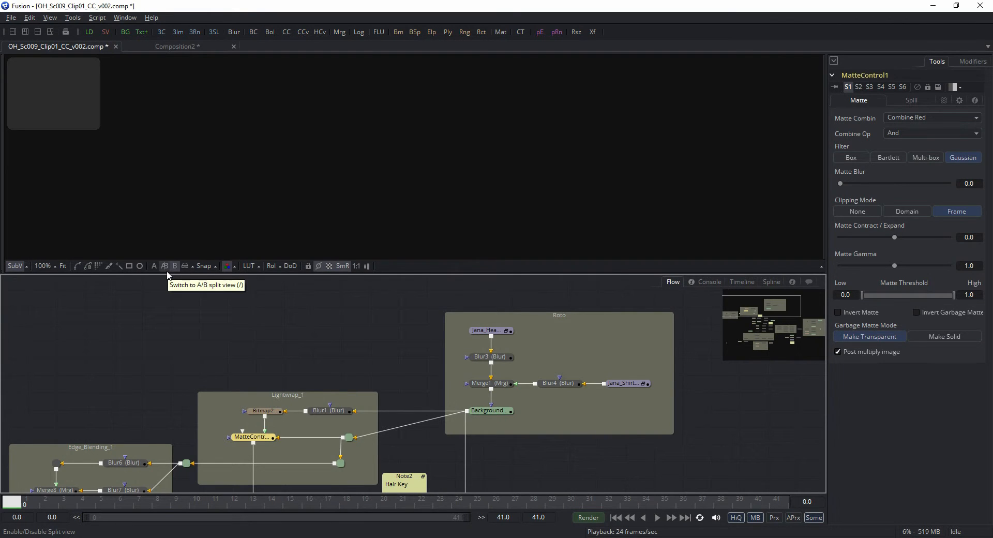
right_click(233, 329)
left_click(210, 337)
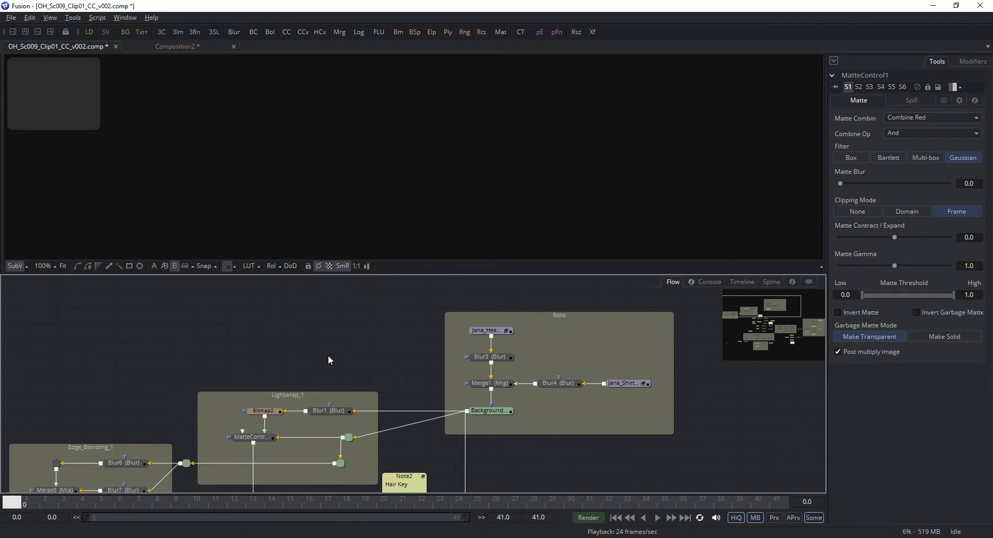
Examine the mask nodes inside the Jana_Head_Neck_Roto and Jana_Shirt_Roto groups, collapsing each group when done.
left_click(507, 332)
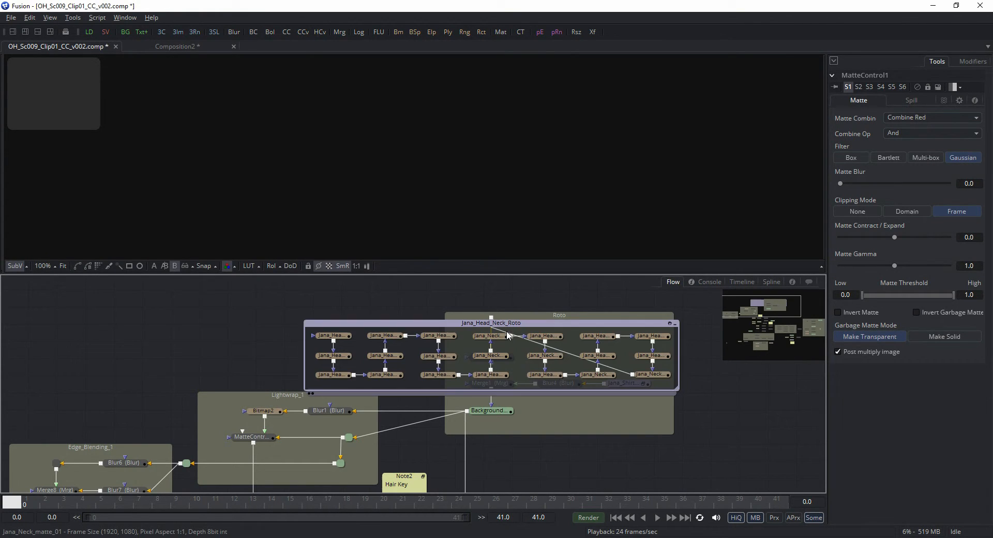
left_click(677, 324)
left_click(644, 382)
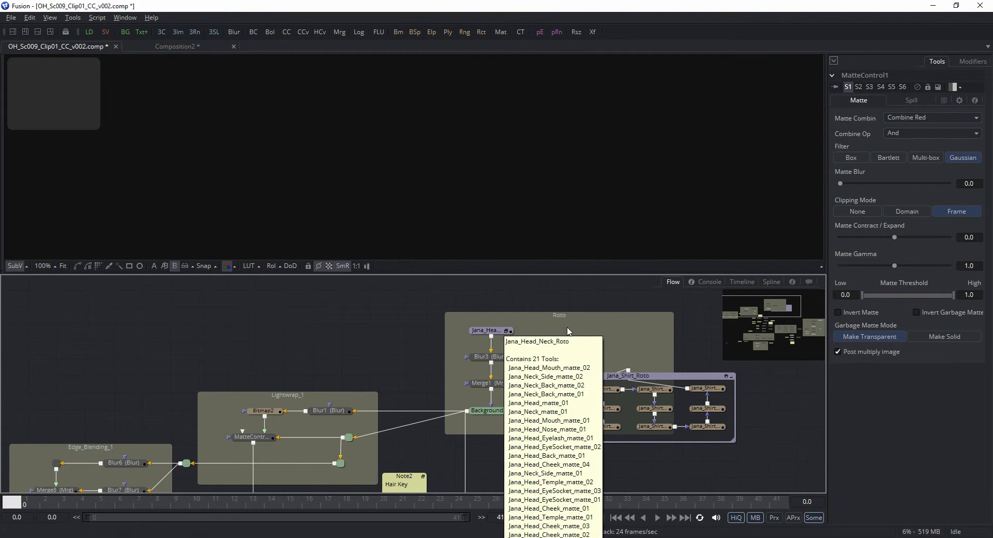
left_click(732, 377)
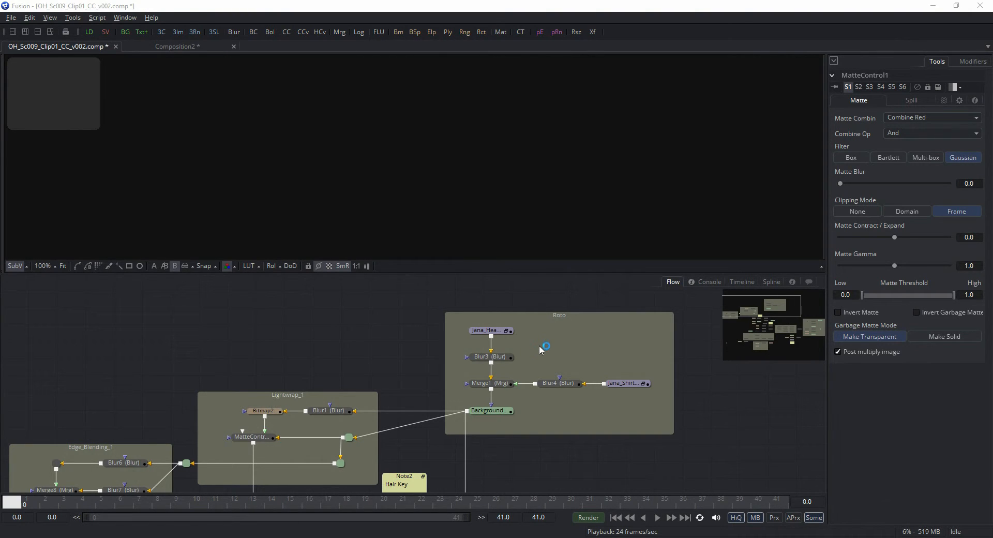
left_click(509, 332)
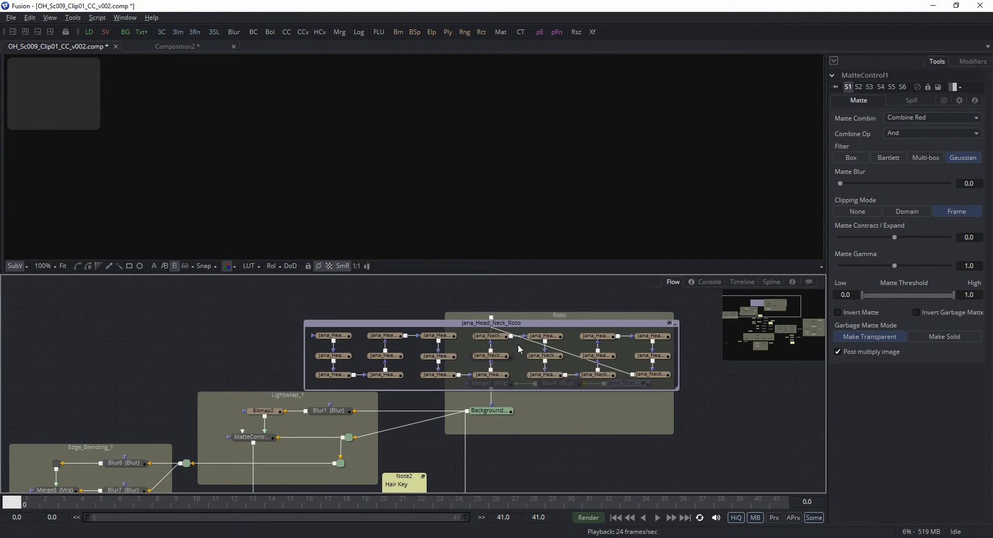
left_click(666, 323)
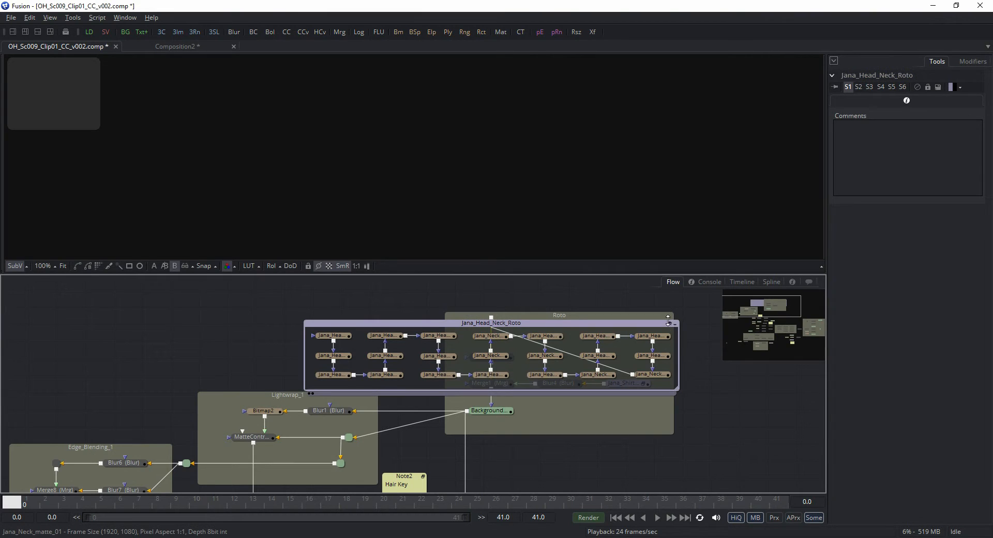
left_click(670, 324)
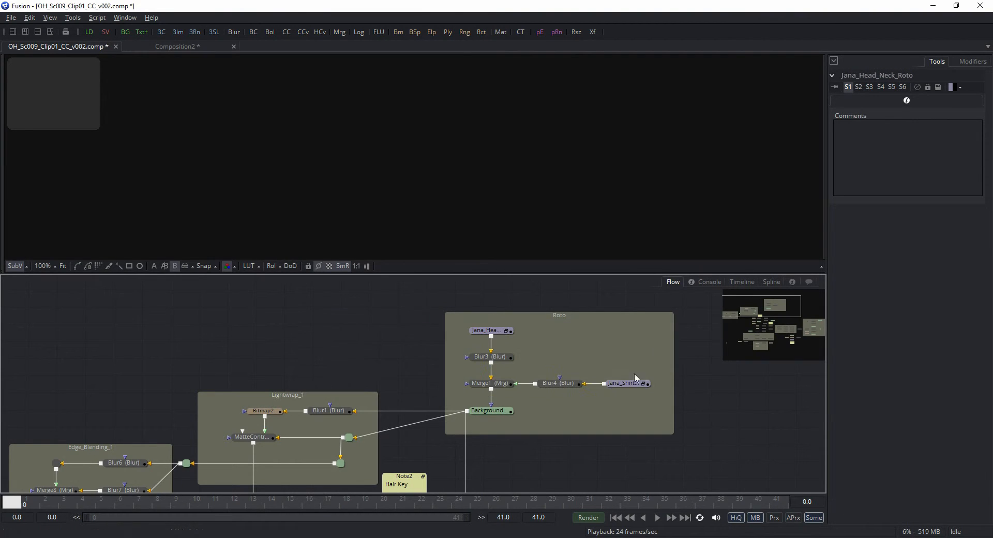
left_click(642, 383)
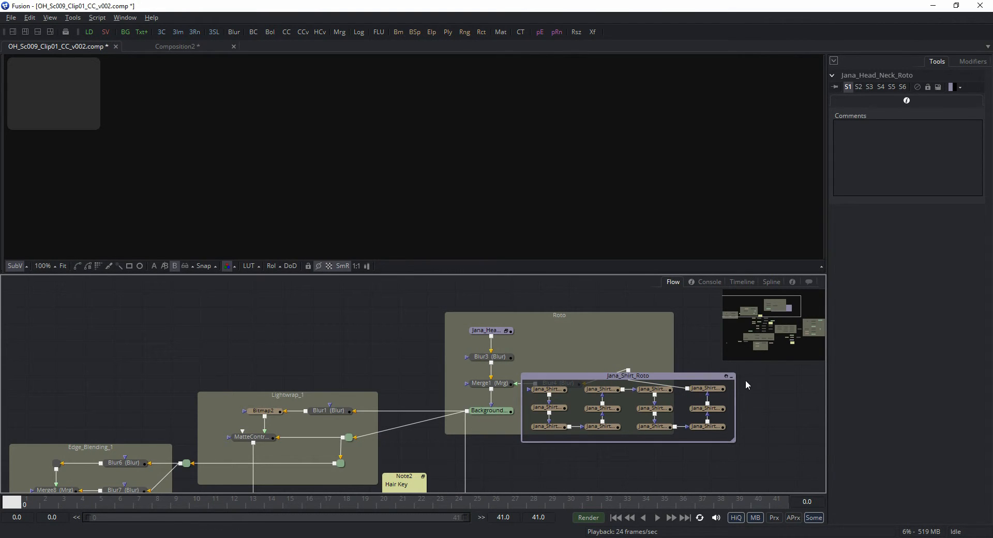
left_click(731, 376)
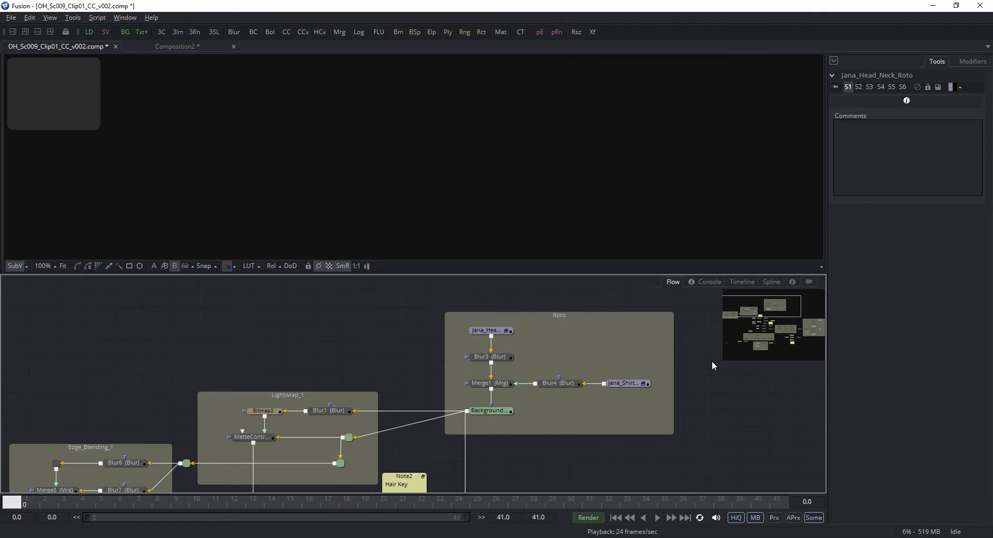
Expand the Jana_Shirt_Roto group and check the motion blur setting of the Jana_Shirt_Collar_matte_02 mask.
left_click(644, 383)
left_click(647, 390)
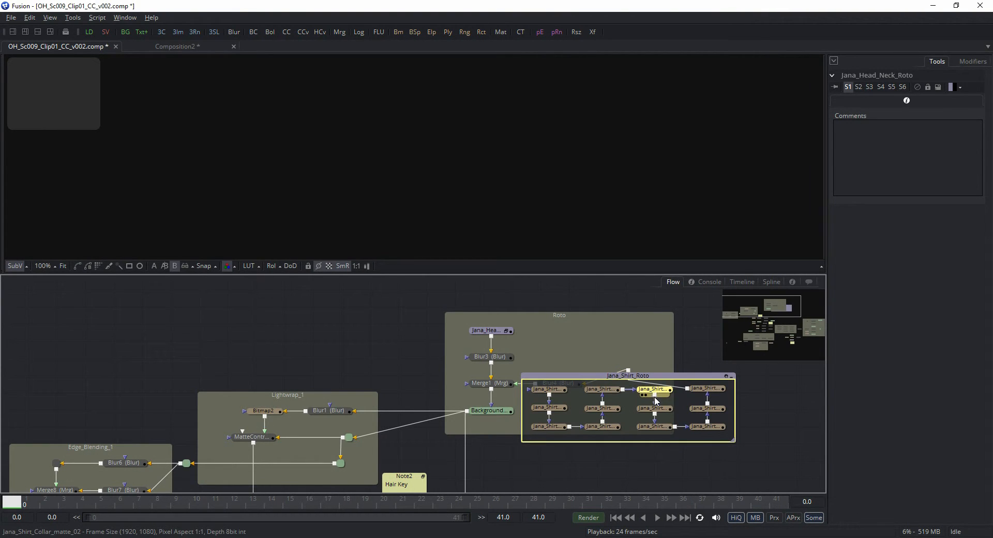
left_click(834, 75)
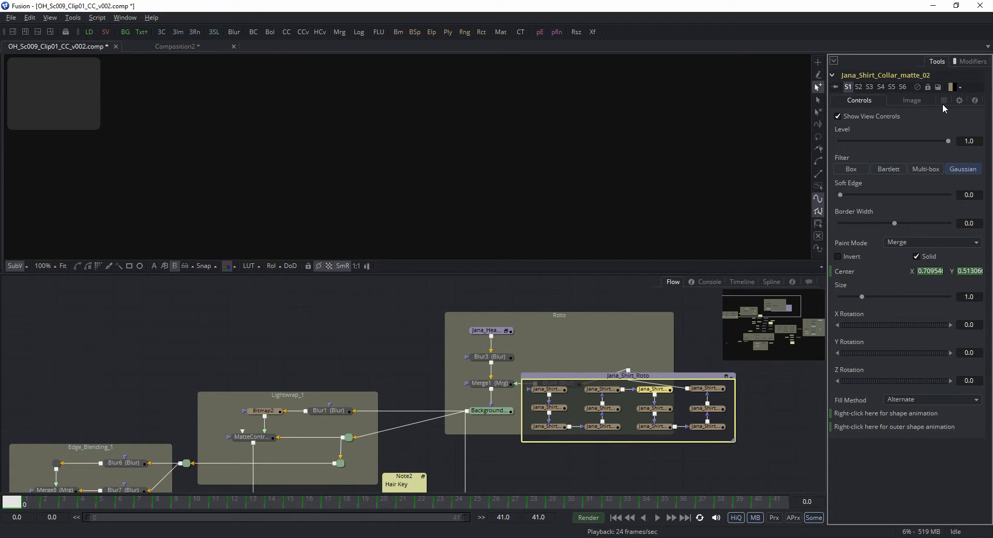
left_click(960, 101)
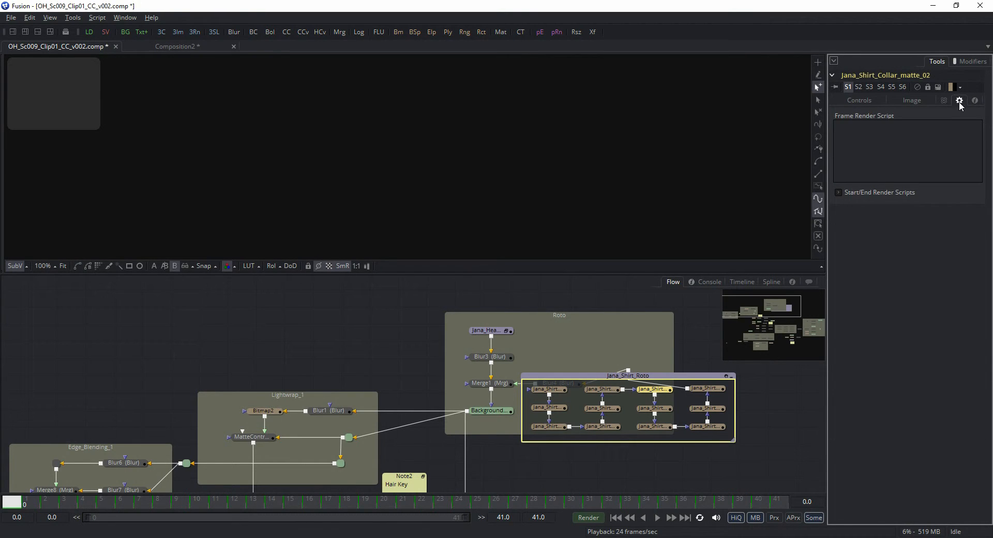
left_click(945, 101)
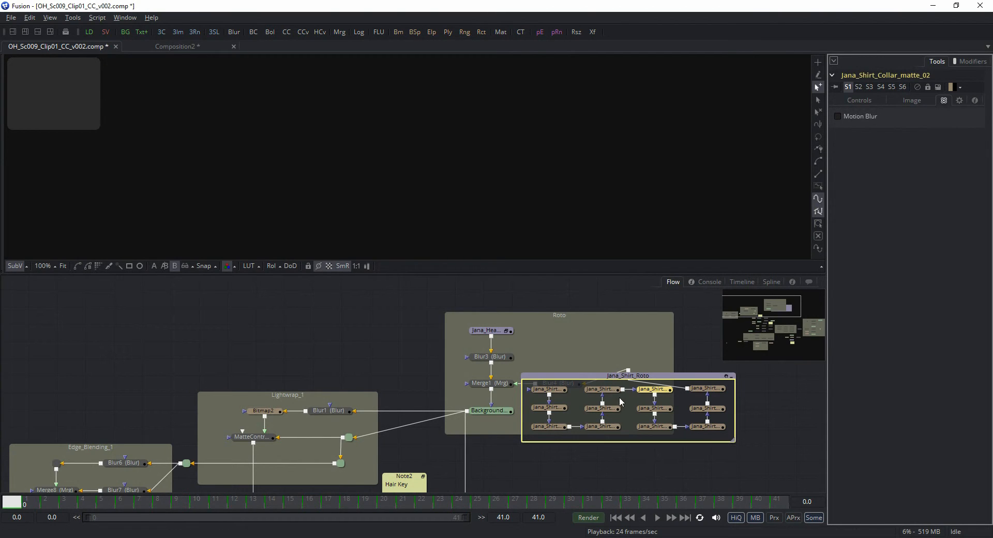
Check the motion blur settings of Jana_Neck_Side_matte_01 inside the Jana_Head_Neck_Roto group, and collapse that group.
left_click(505, 330)
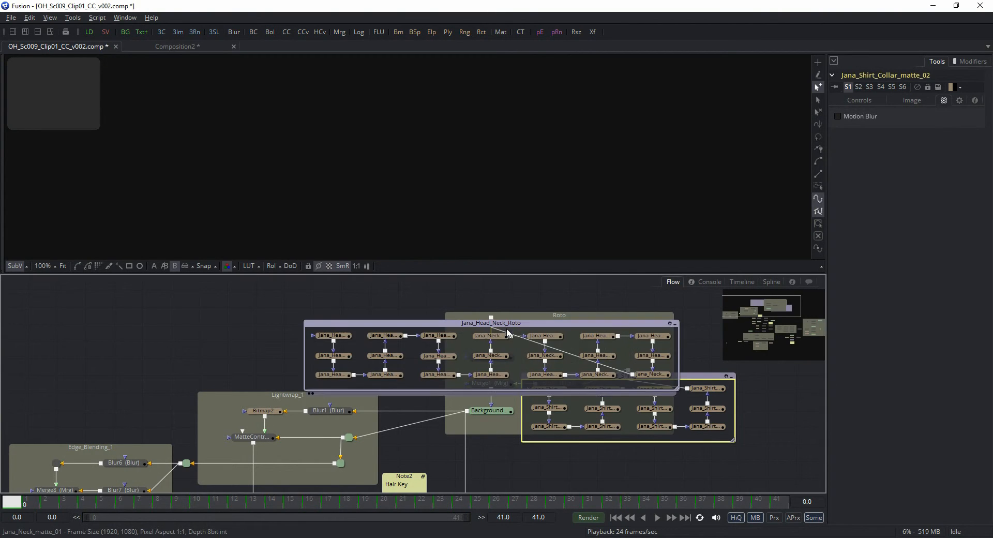
left_click(491, 357)
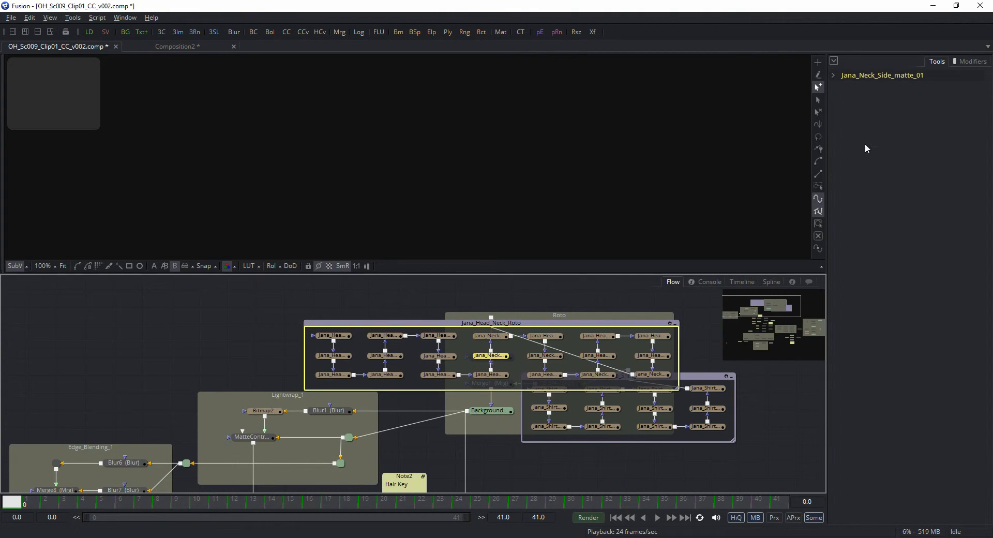
left_click(836, 73)
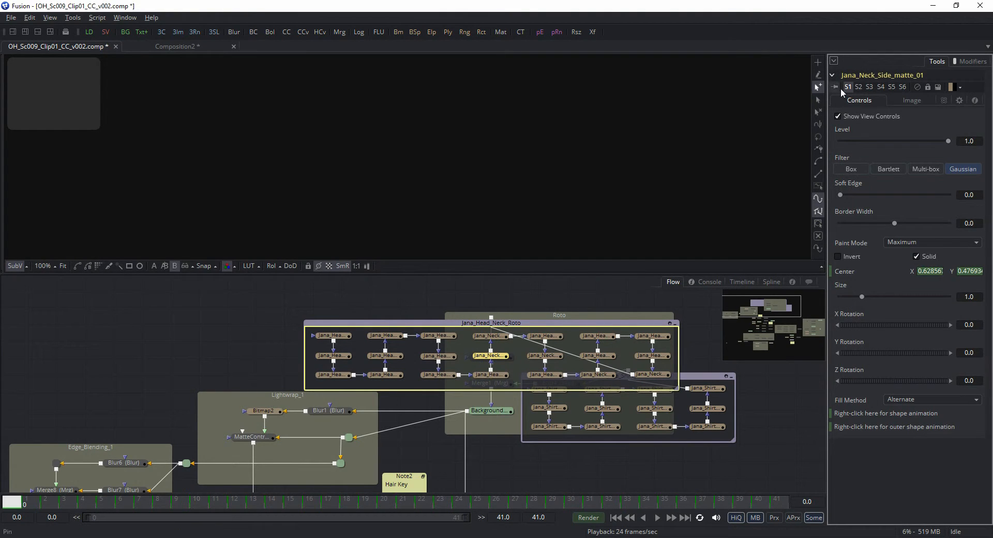
left_click(960, 101)
left_click(945, 100)
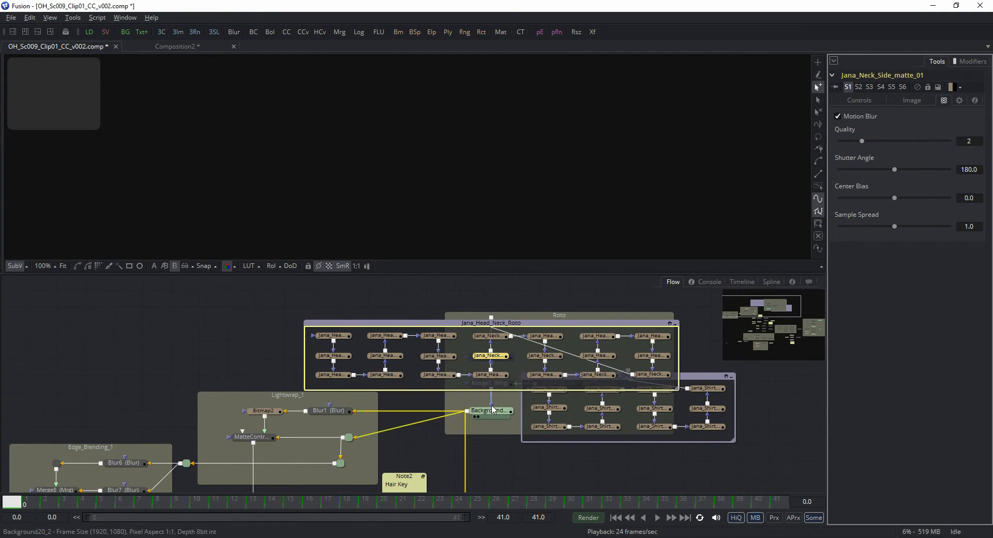
left_click(675, 323)
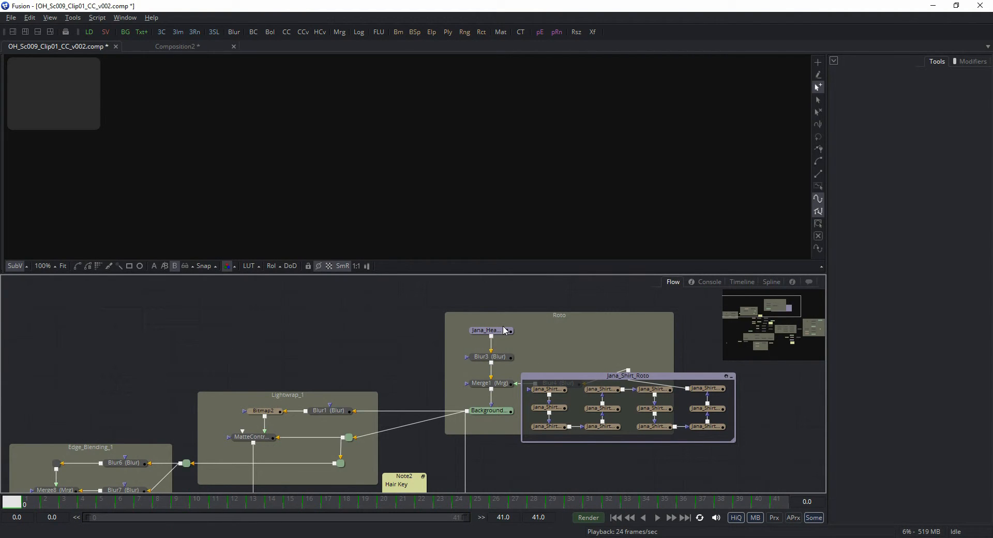
View the combined Jana_Head_Neck_Roto matte in the viewer and scrub the timeline to frame 35.
left_click_drag(494, 331, 485, 152)
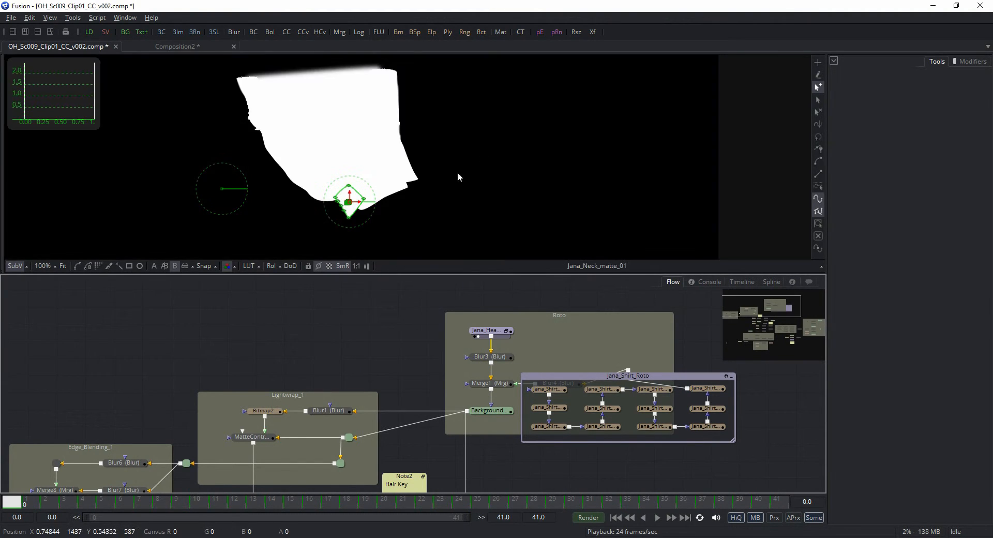
left_click_drag(310, 159, 428, 196)
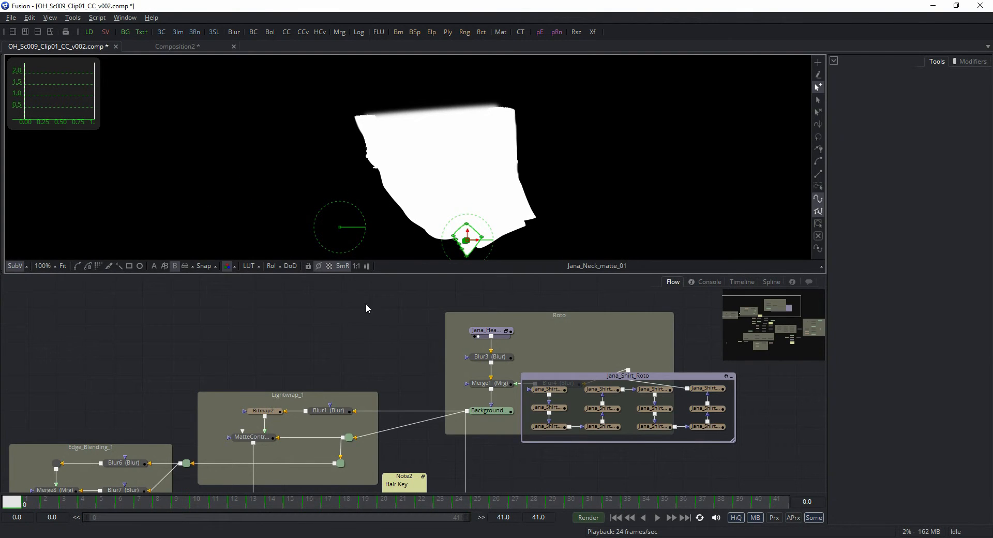
left_click_drag(407, 507, 613, 500)
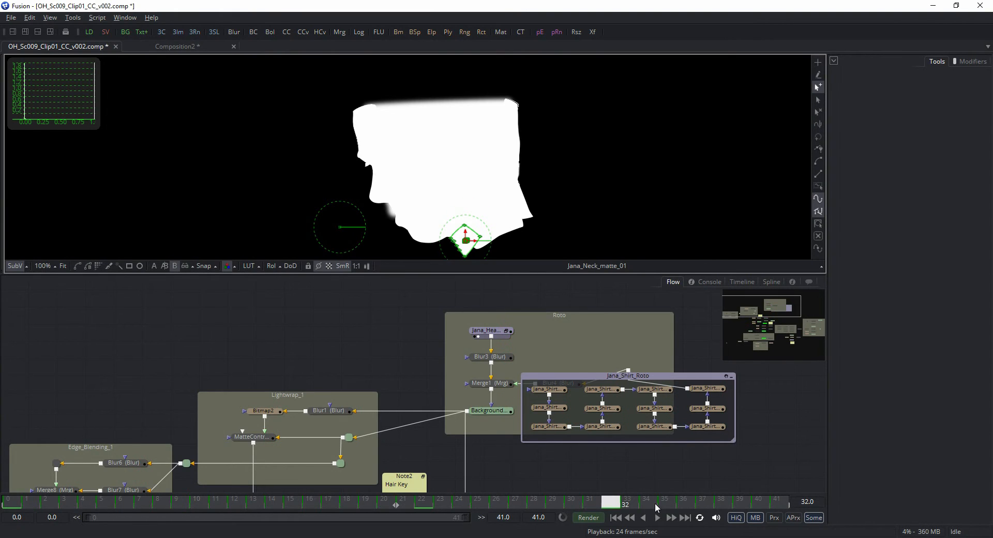
left_click(663, 506)
scroll(382, 241, "up", 6)
scroll(383, 227, "down", 6)
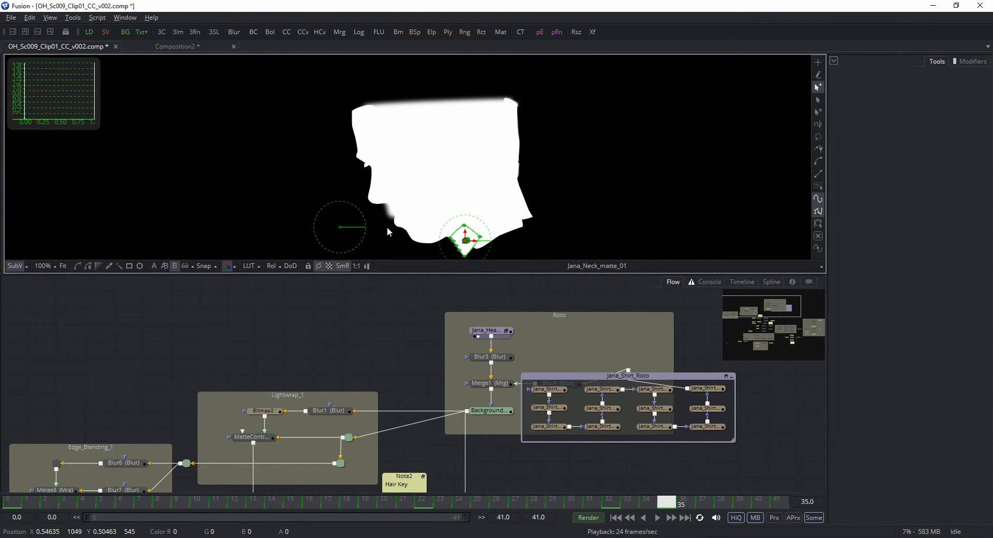
Inspect the Jana_Head_EyeSocket_matte_03, Jana_Head_Temple_matte_01 and Jana_Neck_Back_matte_01 shapes at 200% zoom, and collapse the head and neck group.
left_click(43, 266)
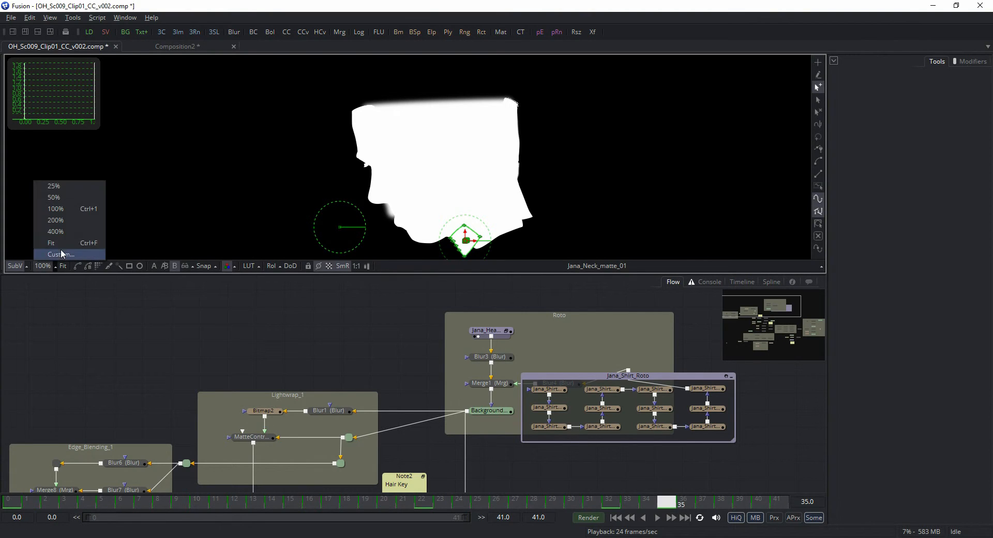
left_click(64, 220)
scroll(297, 114, "down", 3)
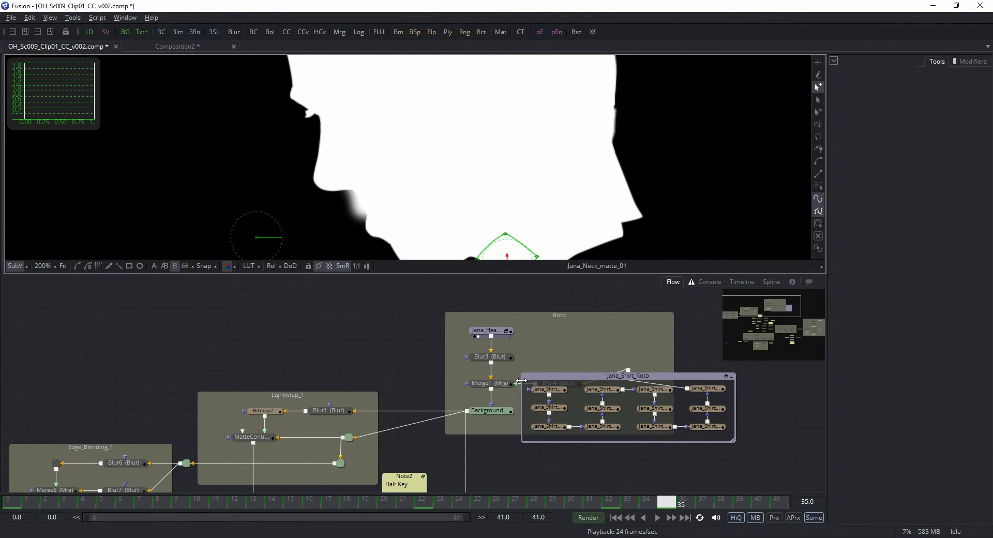
left_click(506, 330)
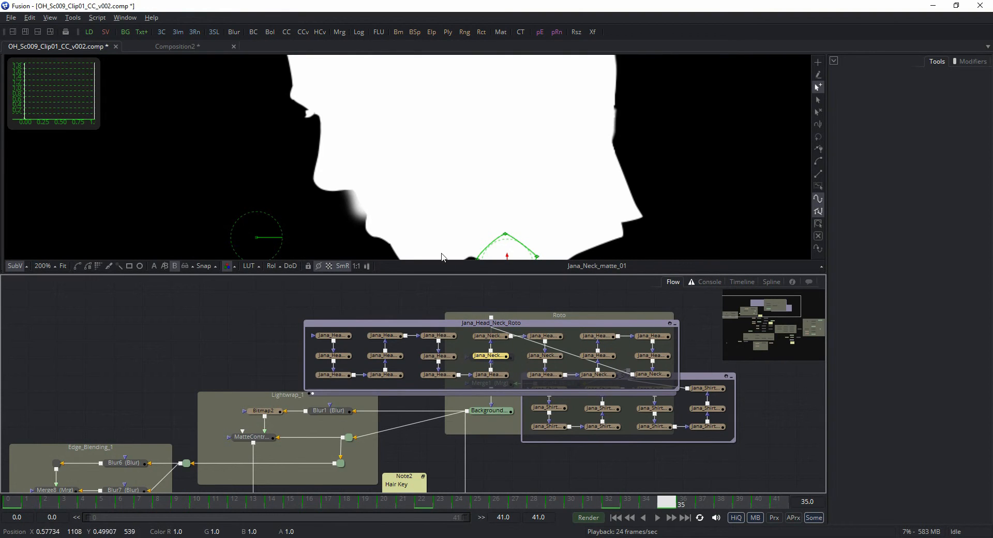
left_click(438, 356)
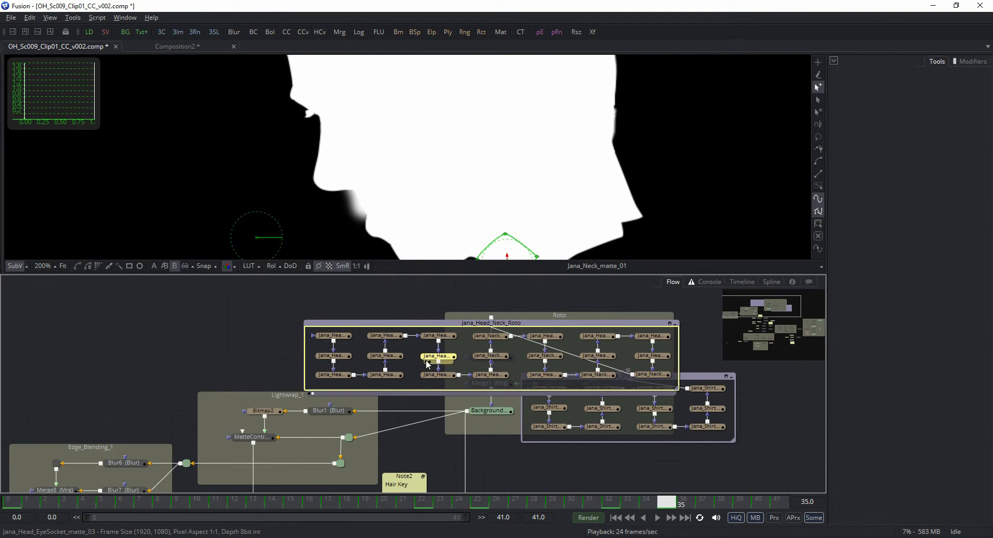
left_click(439, 376)
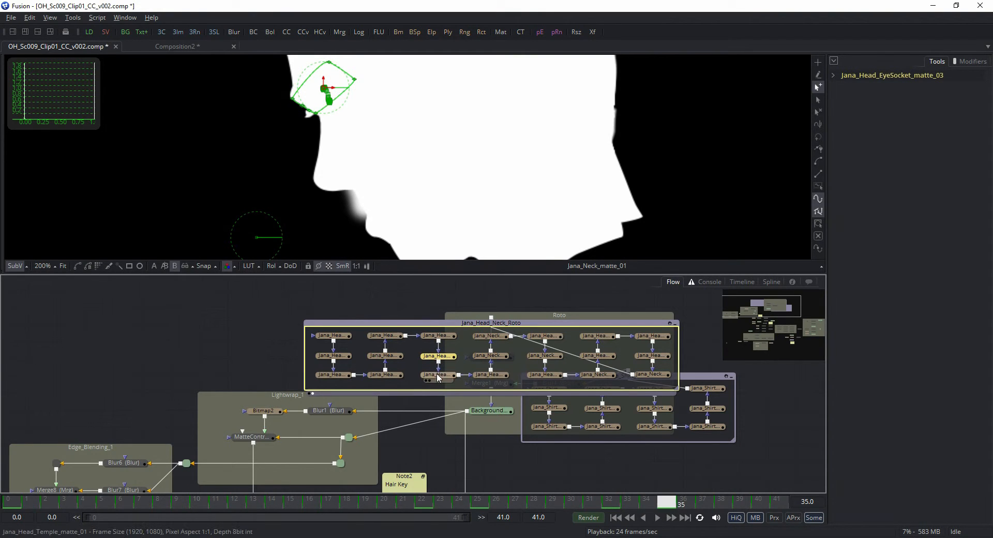
left_click(489, 336)
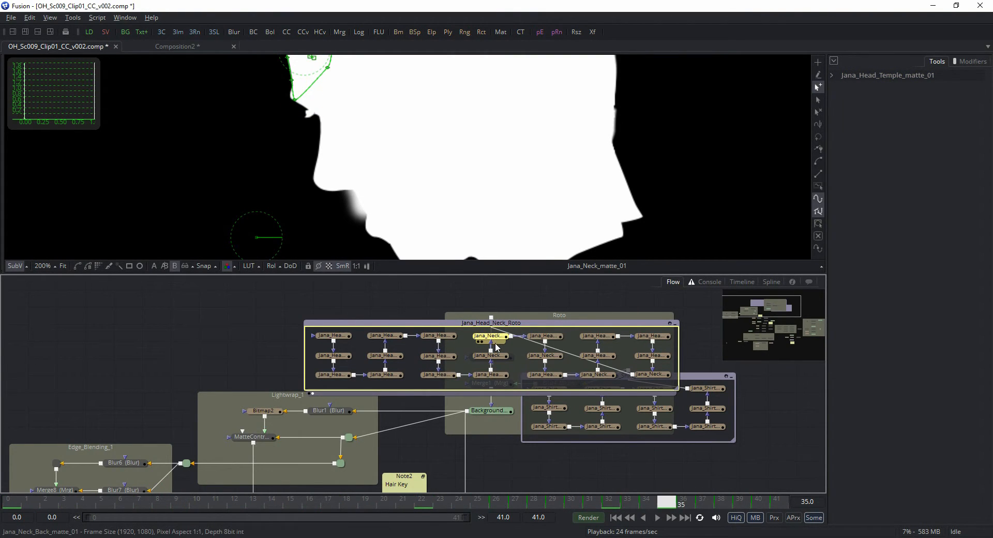
left_click(675, 322)
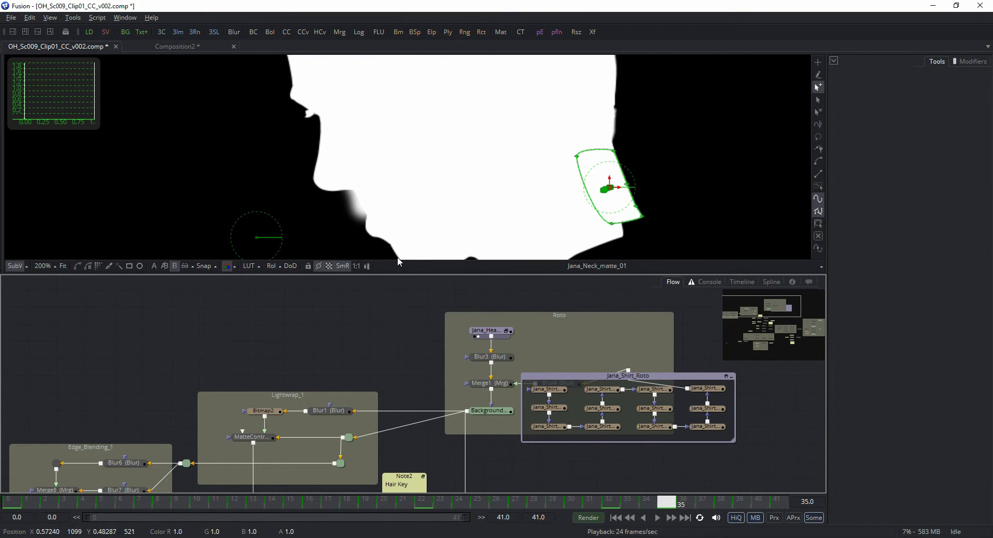
Check the head and neck matte's edges over several frames, from frame 40 back to frame 28.
left_click(713, 504)
left_click_drag(713, 504, 757, 503)
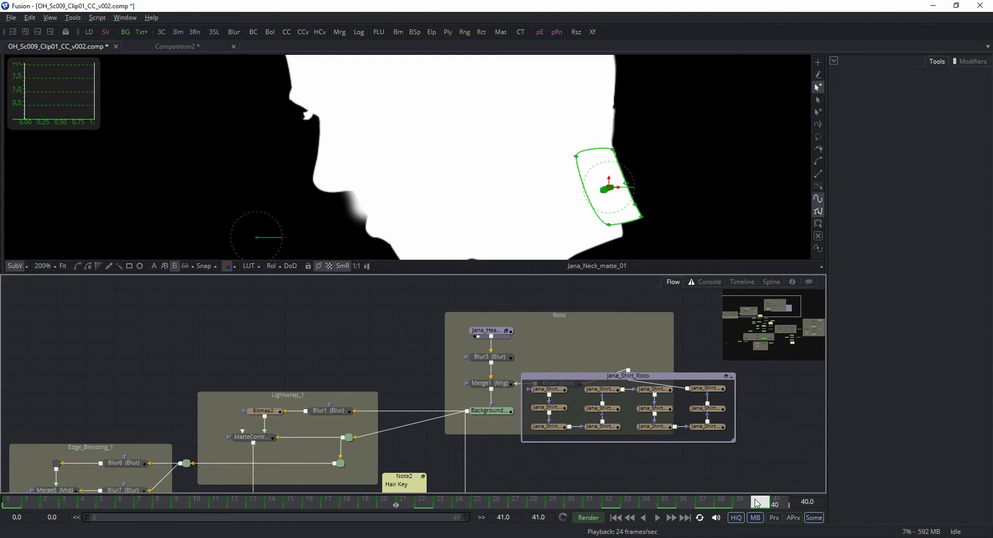
left_click(595, 504)
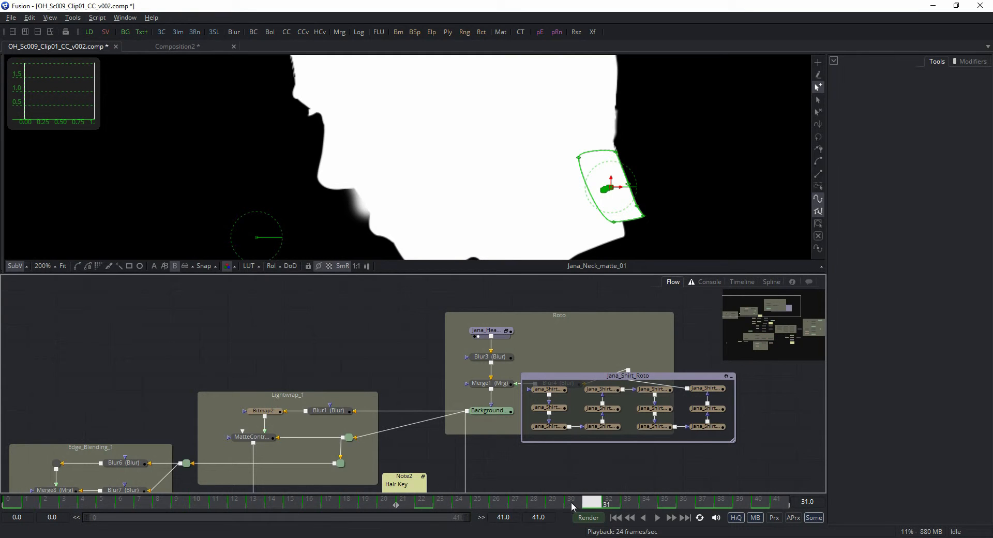
left_click(570, 503)
left_click(559, 504)
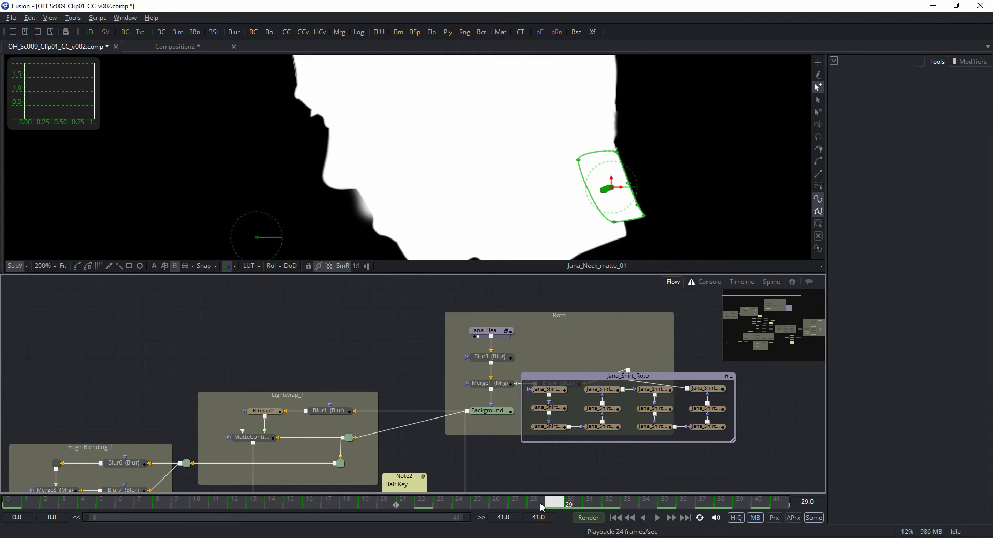
left_click(538, 504)
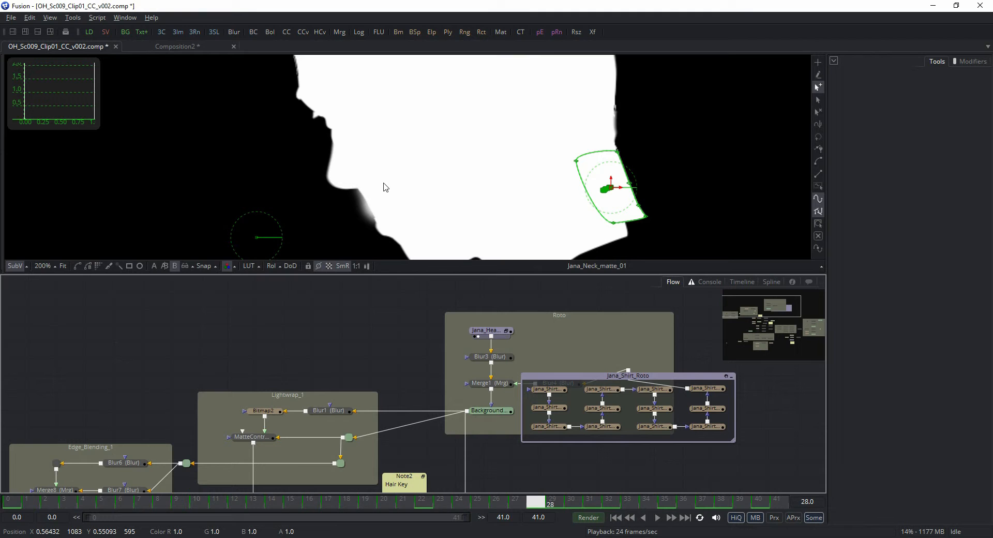
Collapse the Jana_Shirt_Roto group and review the settings of the Blur4 and Merge1 nodes in the Roto group.
left_click(731, 379)
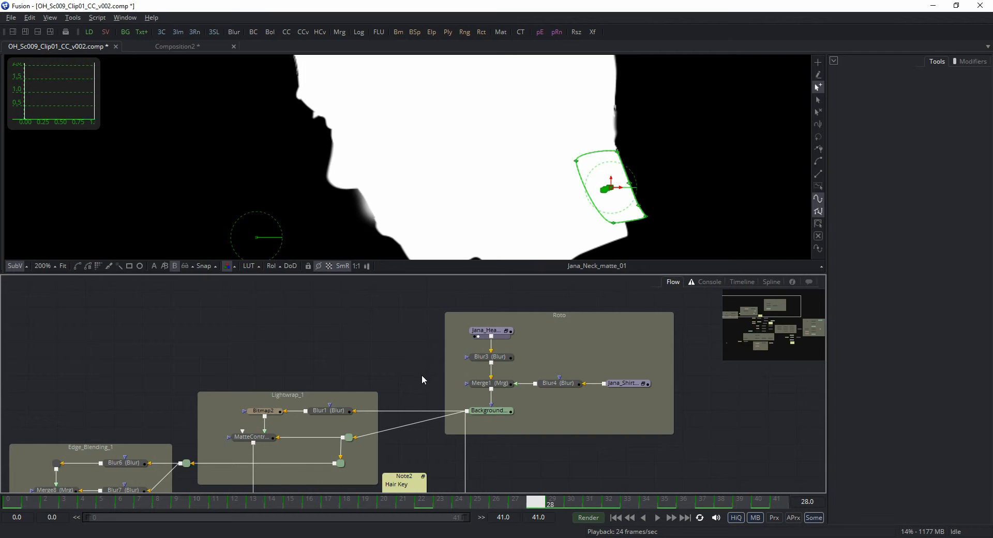
left_click(560, 384)
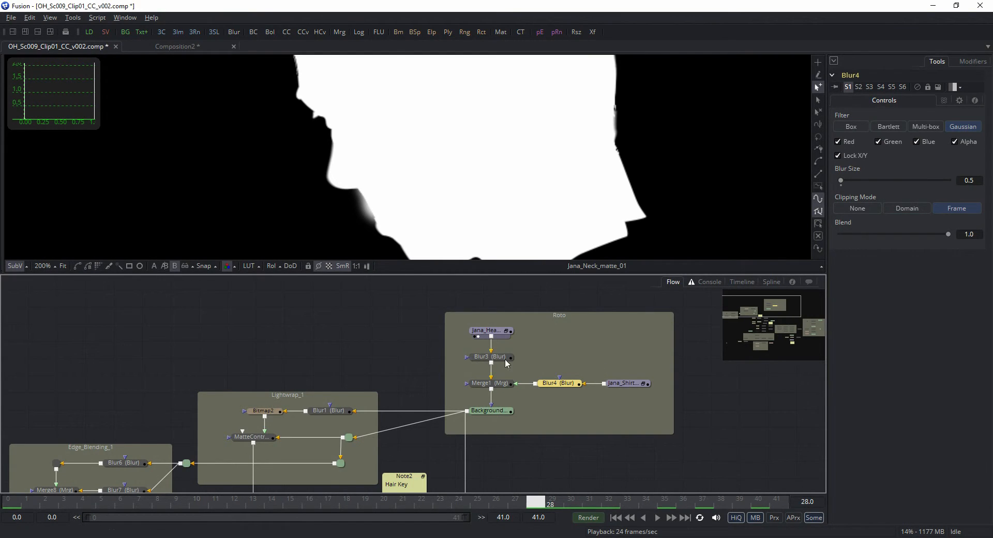
left_click(494, 389)
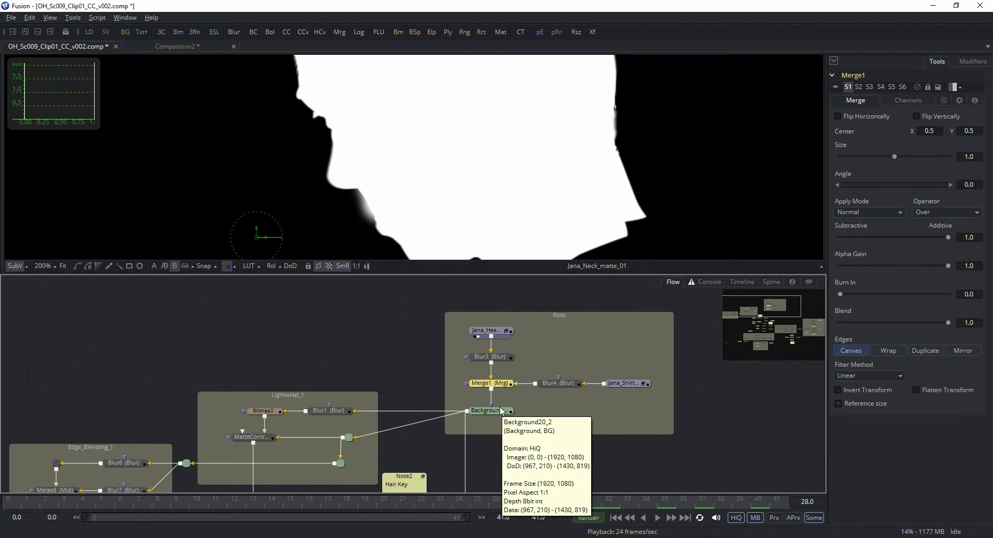
View the combined head and shirt matte from Background20_2, fitting the whole frame in the viewer.
left_click_drag(500, 413, 483, 216)
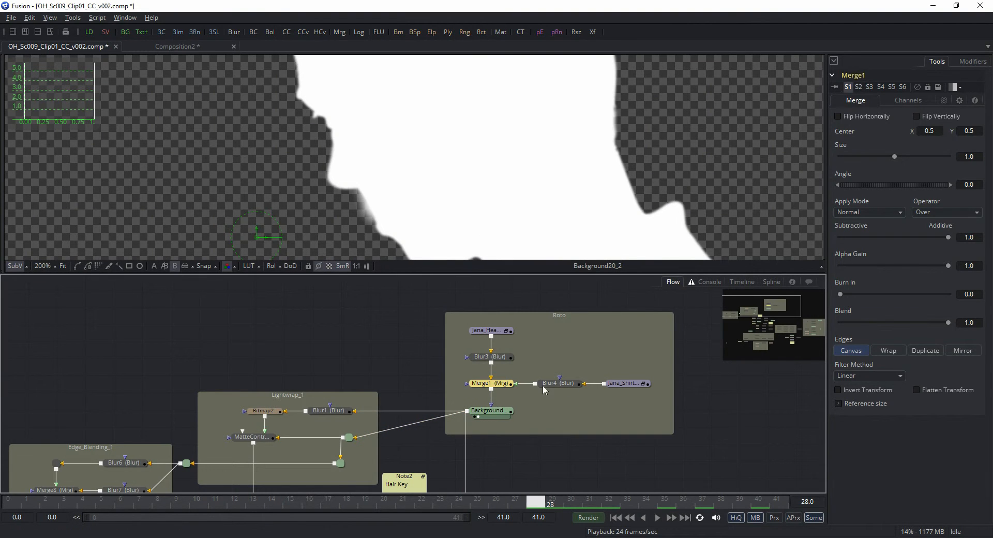
scroll(525, 199, "down", 3)
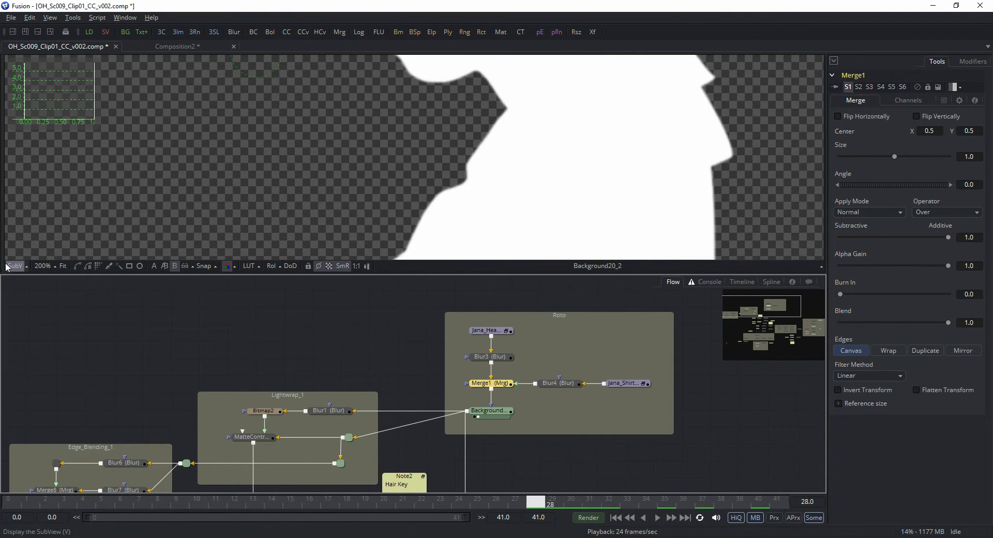
left_click(63, 266)
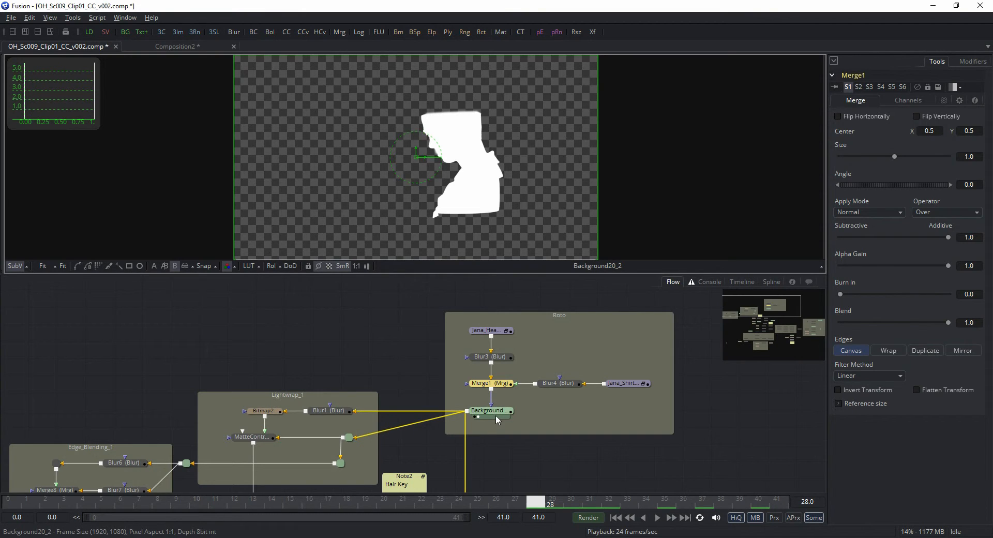
mouse_move(492, 407)
Review the Hair Key section's UltraKeyer1 settings and view its output in the viewer.
left_click_drag(585, 429, 616, 429)
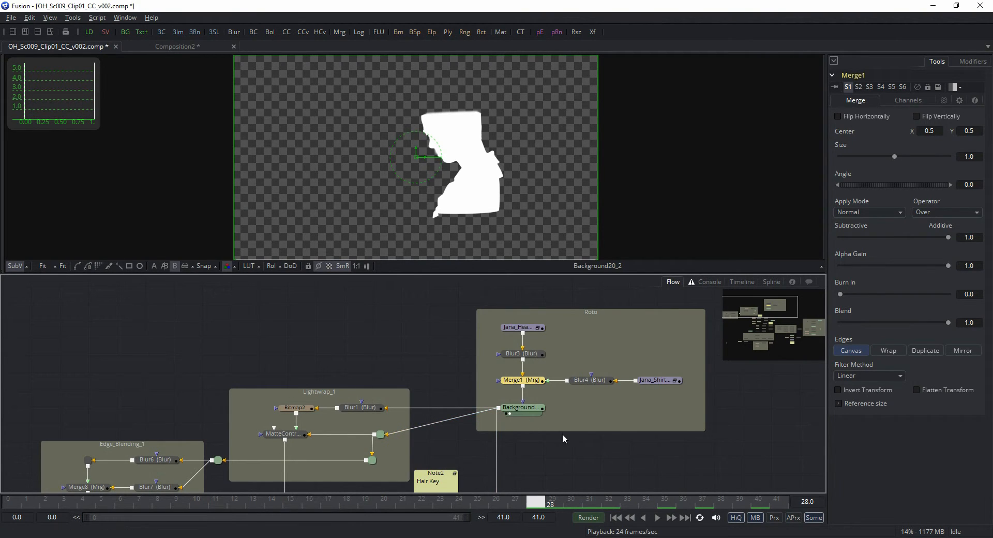
left_click_drag(554, 442, 518, 349)
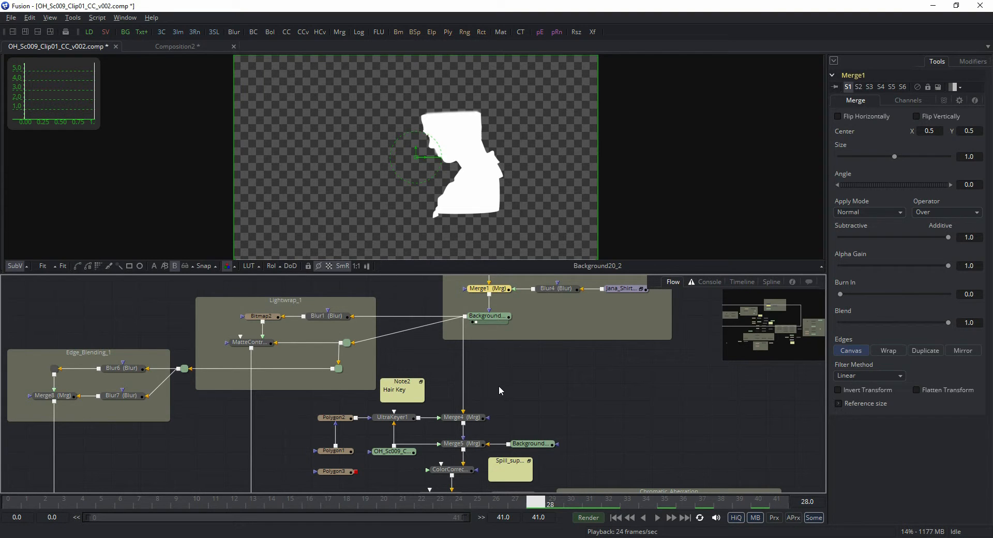
left_click_drag(523, 395, 516, 372)
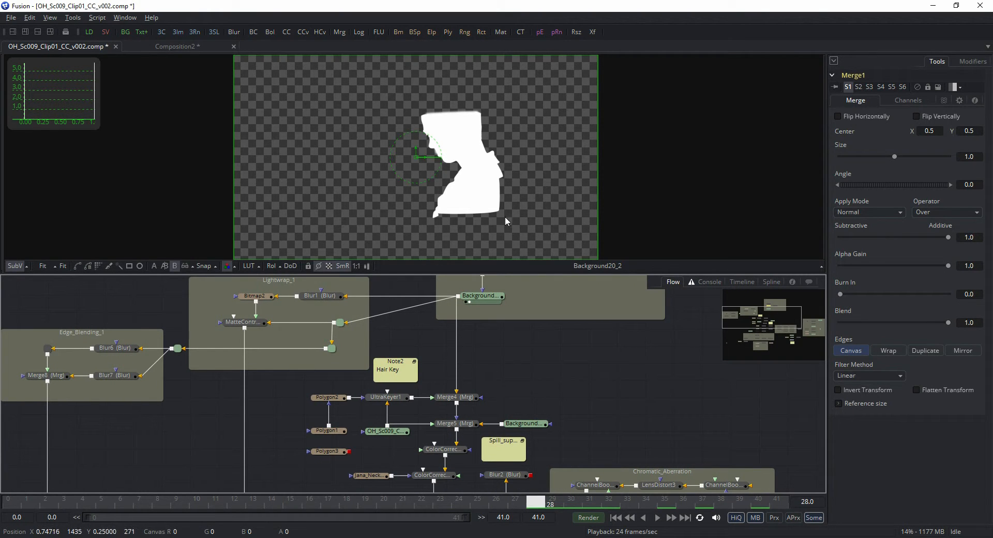
left_click(389, 401)
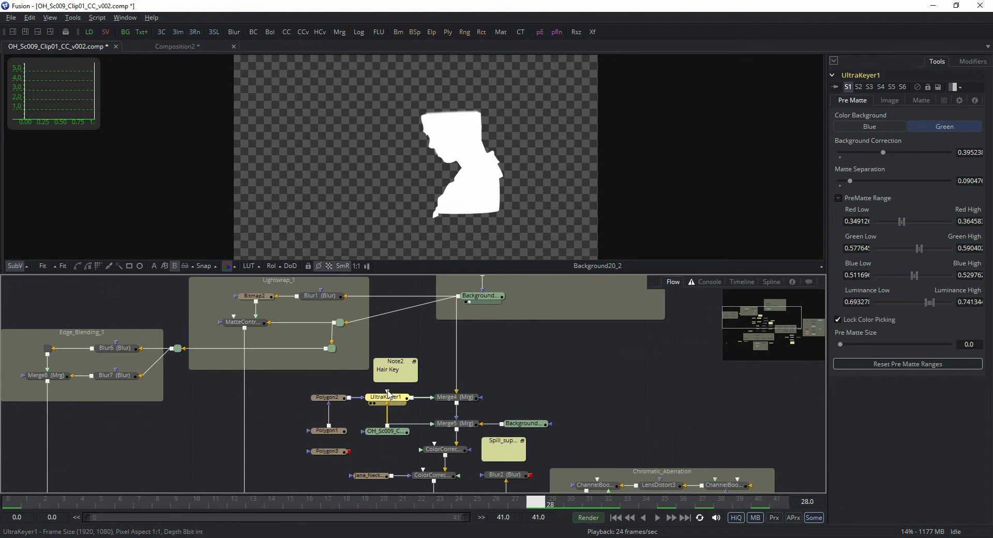
left_click_drag(390, 405, 437, 151)
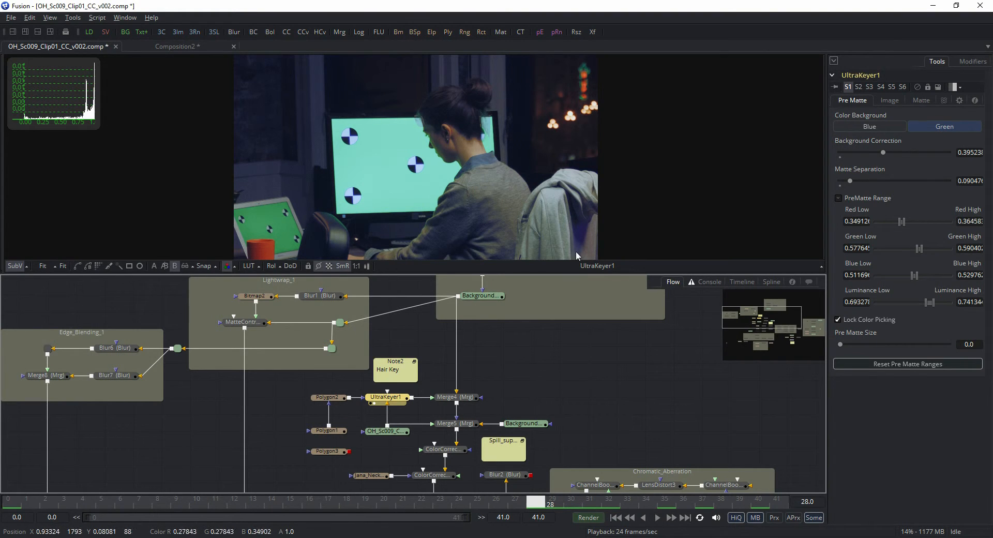
View the results of Merge4, Merge5 and ColorCorrector2, and open the settings of the Jana_Neck_Back_matte_02_1 mask.
left_click_drag(449, 397, 422, 138)
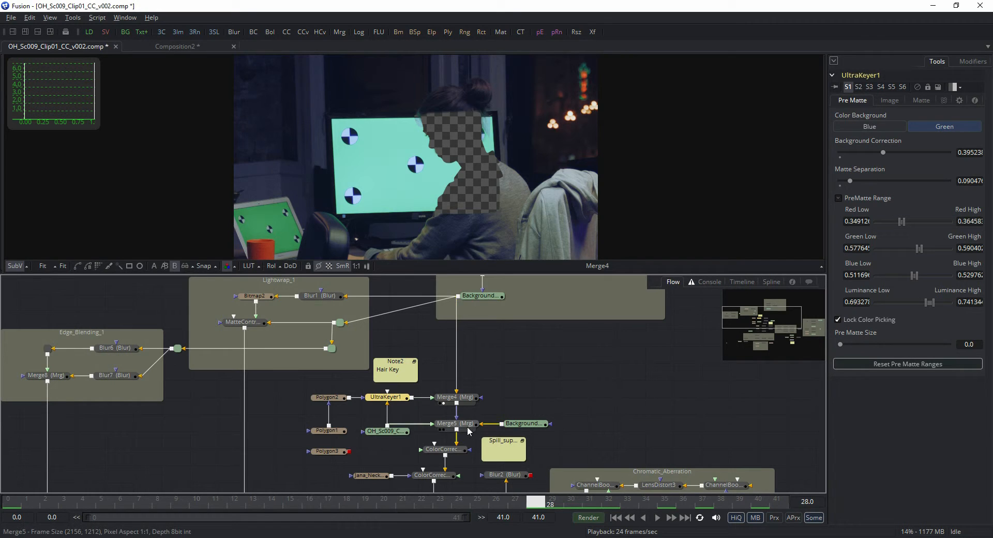
left_click_drag(463, 423, 476, 117)
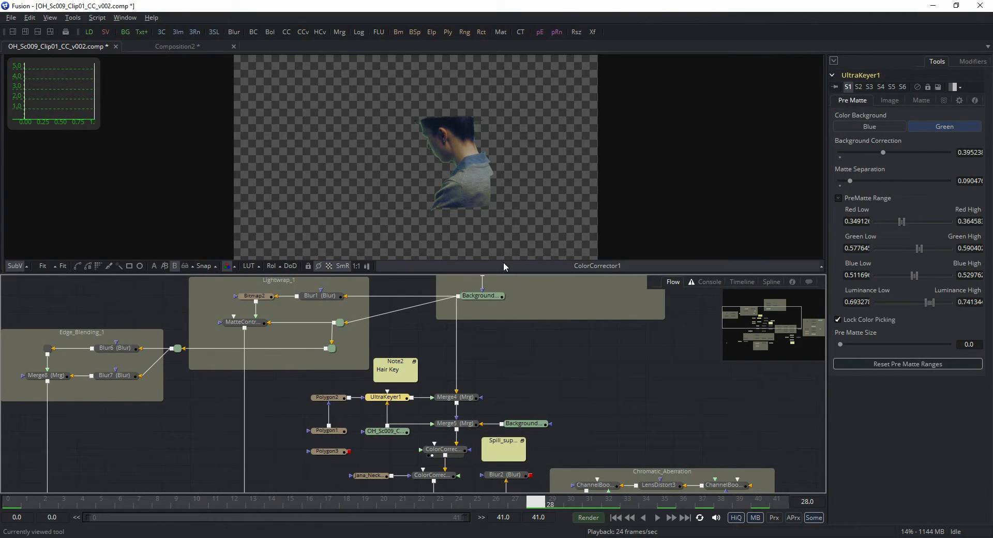
left_click_drag(553, 379, 537, 349)
left_click_drag(416, 446, 469, 187)
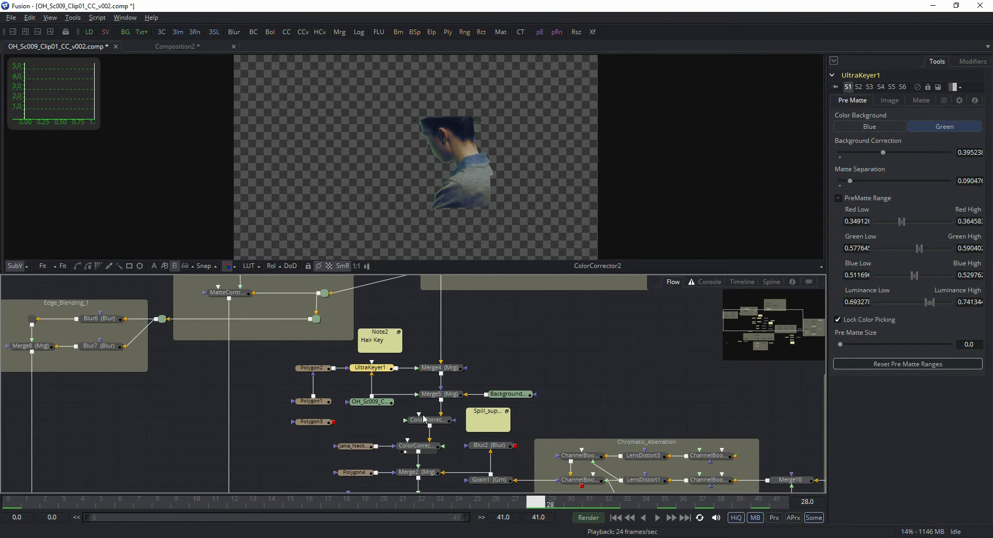
left_click(353, 446)
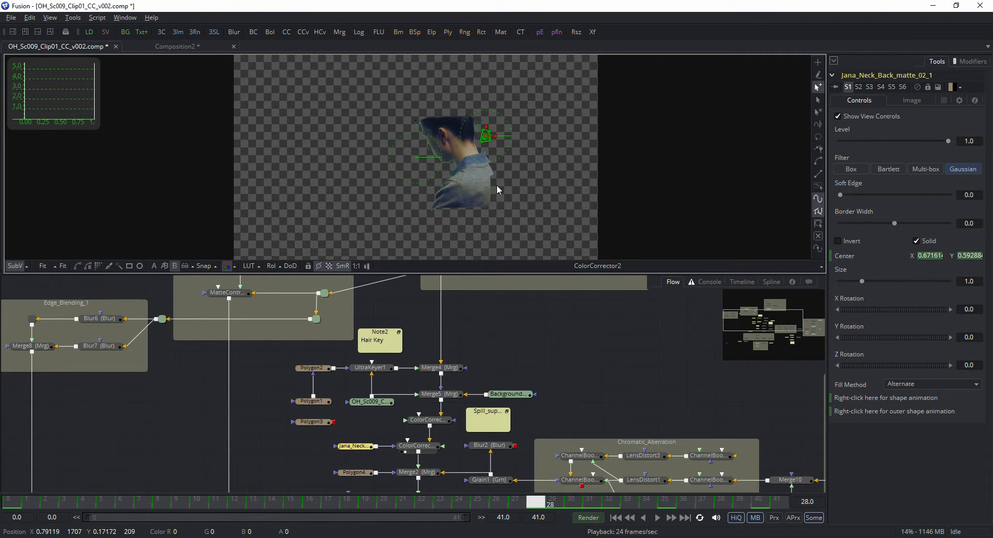
View the original OH_Sc009_Clip01_CC plate and compare the two OH_GFX_Monitor_Jana loaders in the Screens group.
left_click_drag(371, 402, 392, 198)
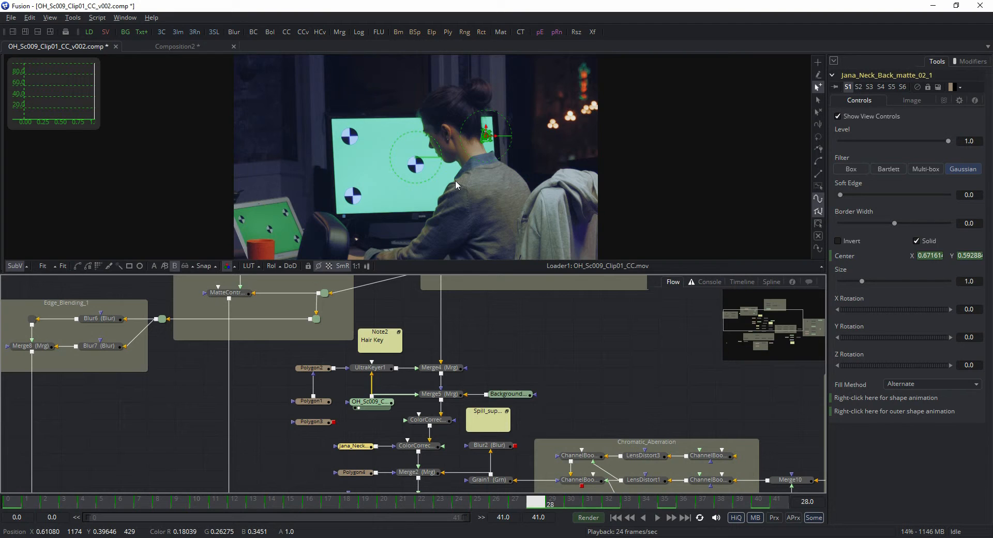
left_click_drag(656, 392, 293, 327)
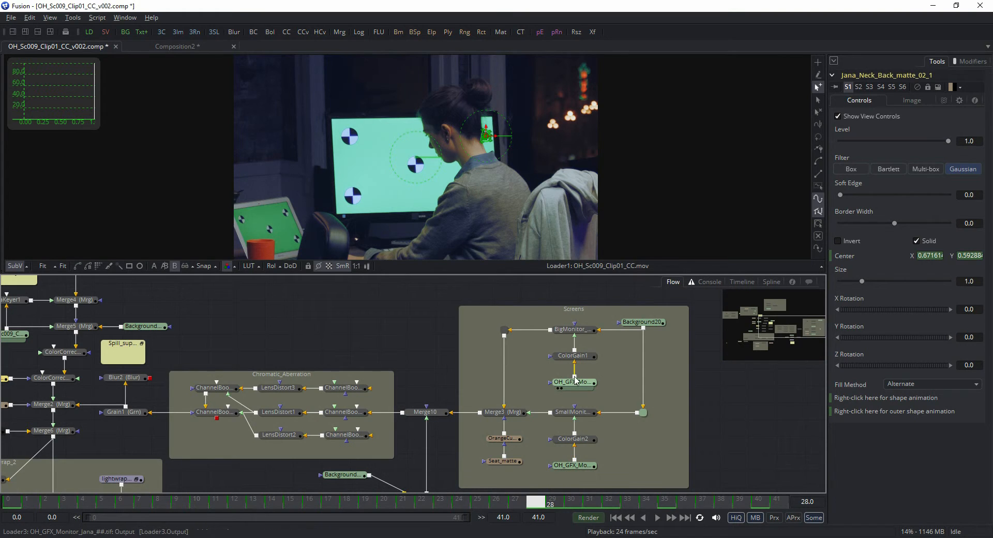
left_click(558, 387)
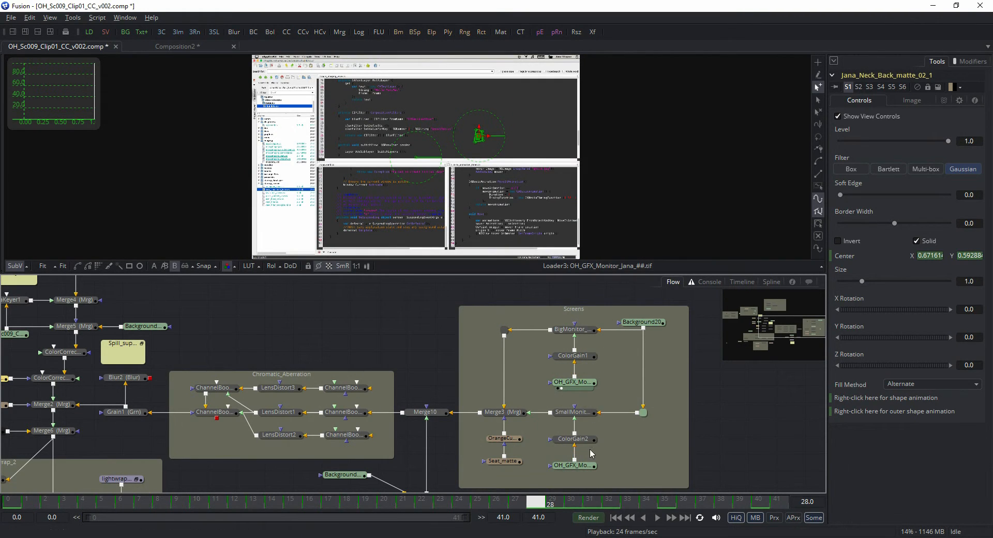
left_click(573, 466)
left_click_drag(457, 224, 457, 225)
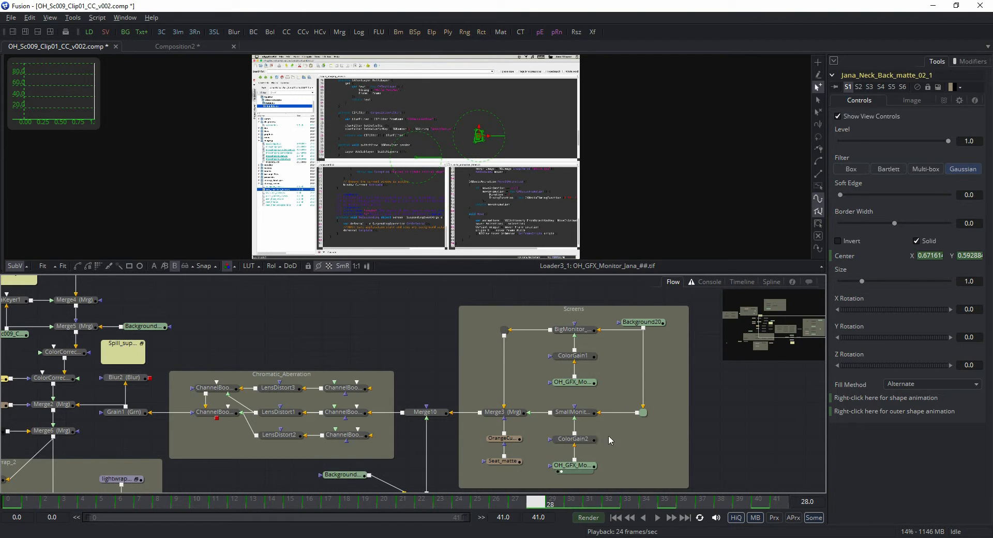
left_click(561, 388)
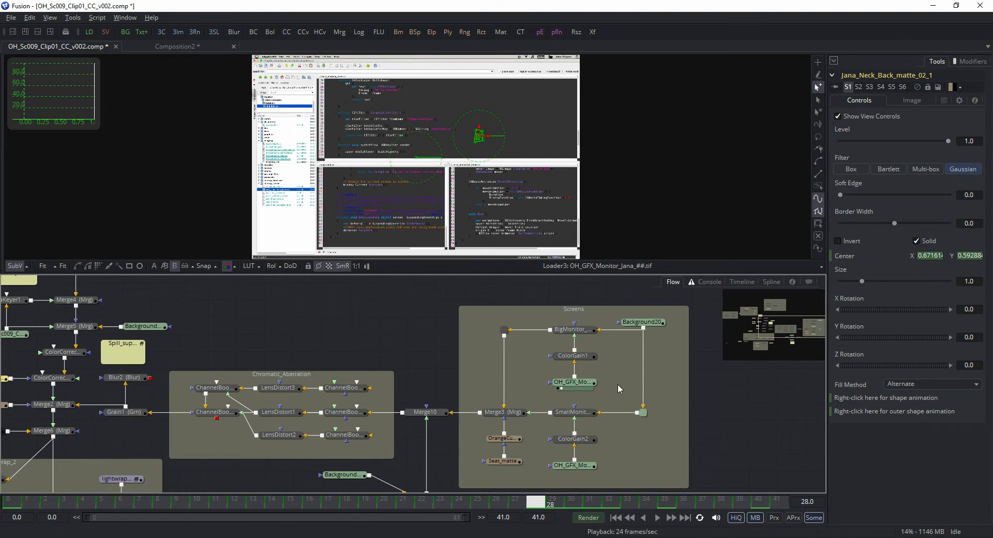
Open the settings of the small monitor's OH_GFX_Monitor_Jana loader and view its image.
left_click(578, 468)
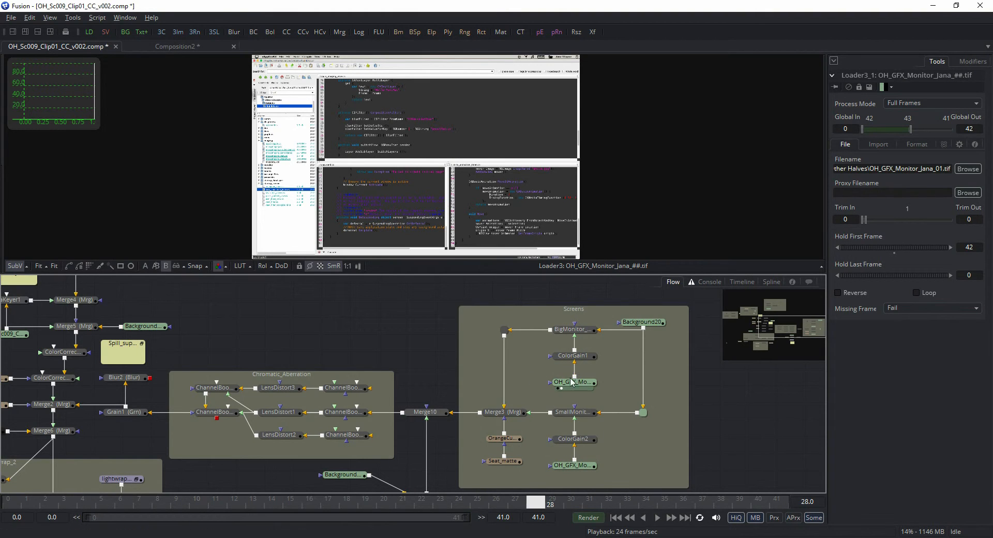
left_click(575, 466)
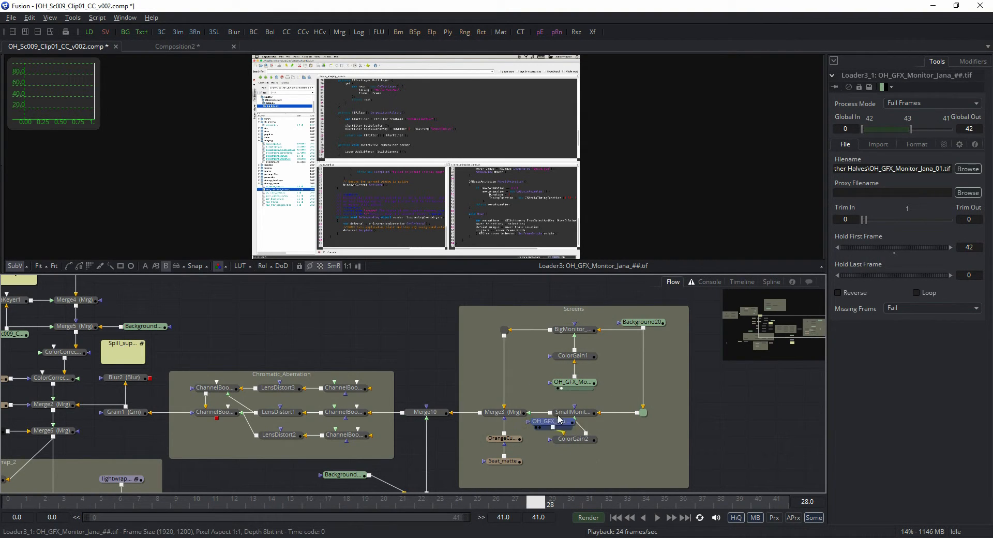
left_click_drag(513, 200, 514, 200)
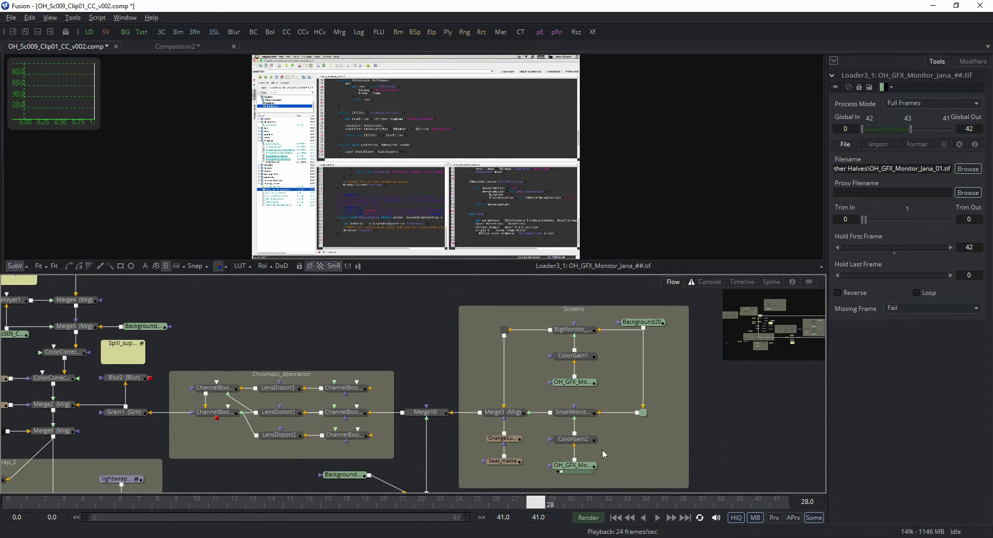
View the gain-adjusted monitor graphics in the Screens group, ending on ColorGain1.
left_click_drag(582, 440, 527, 400)
left_click_drag(439, 293, 423, 181)
left_click_drag(577, 358, 457, 151)
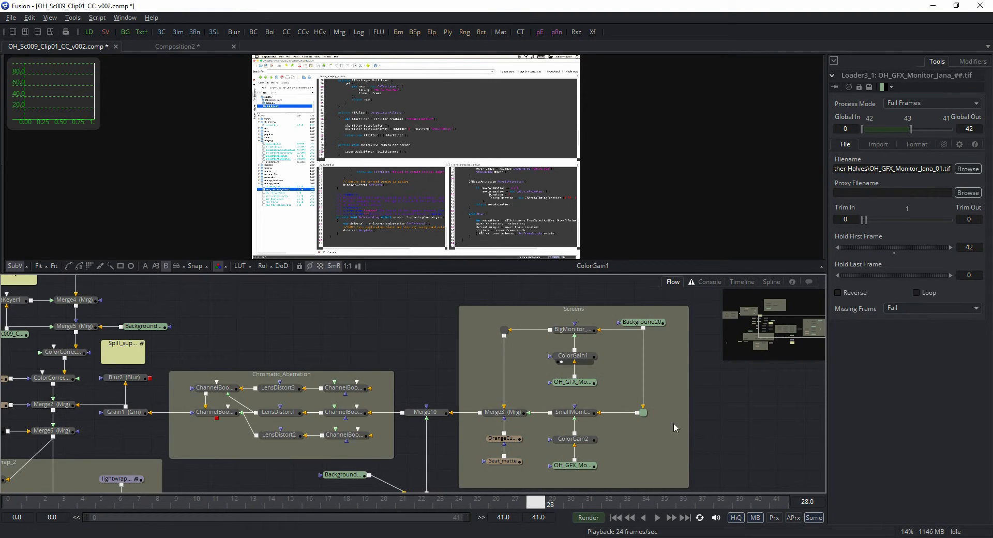
Review the trackers and corner-positioning operation of SmallMonitor_track, and the color settings of Background20.
left_click(571, 412)
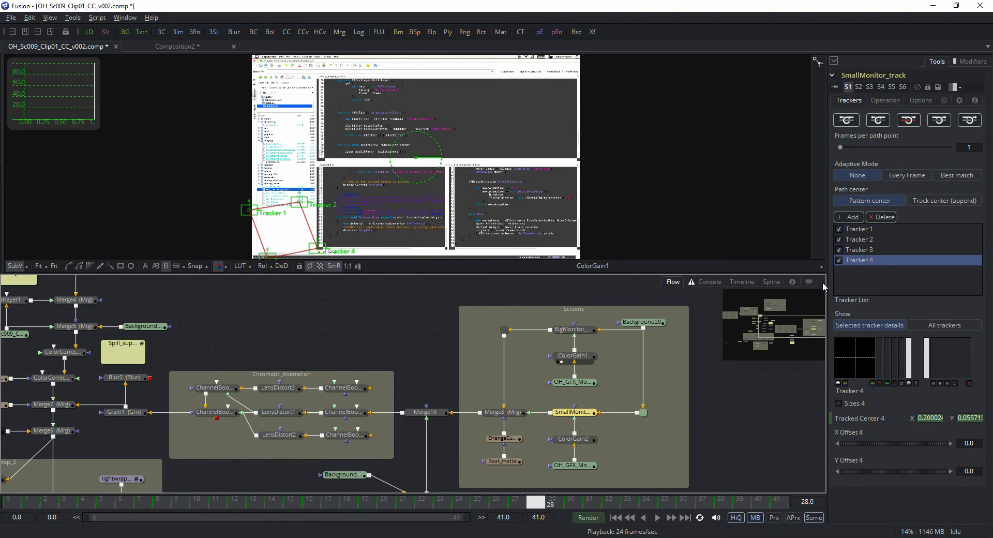
left_click(888, 99)
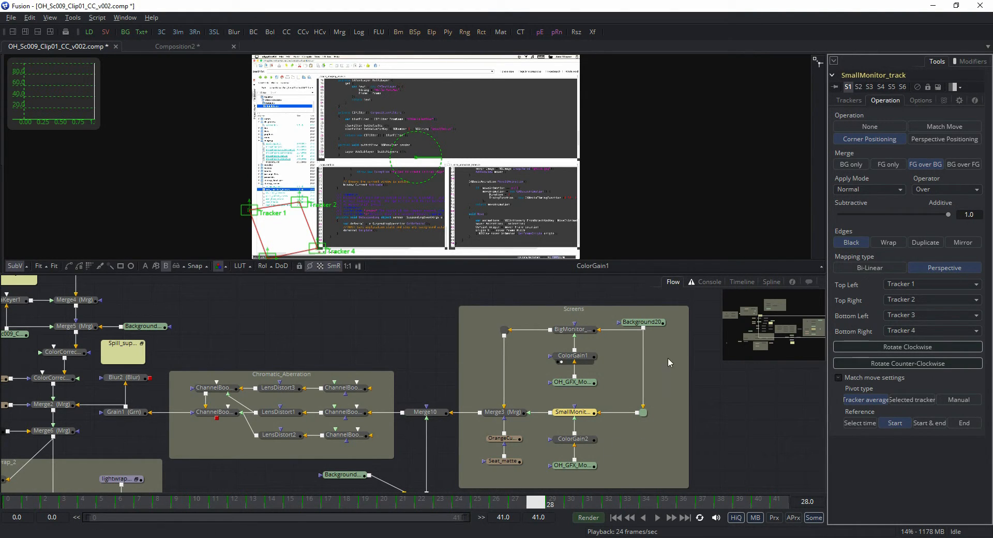
left_click(646, 323)
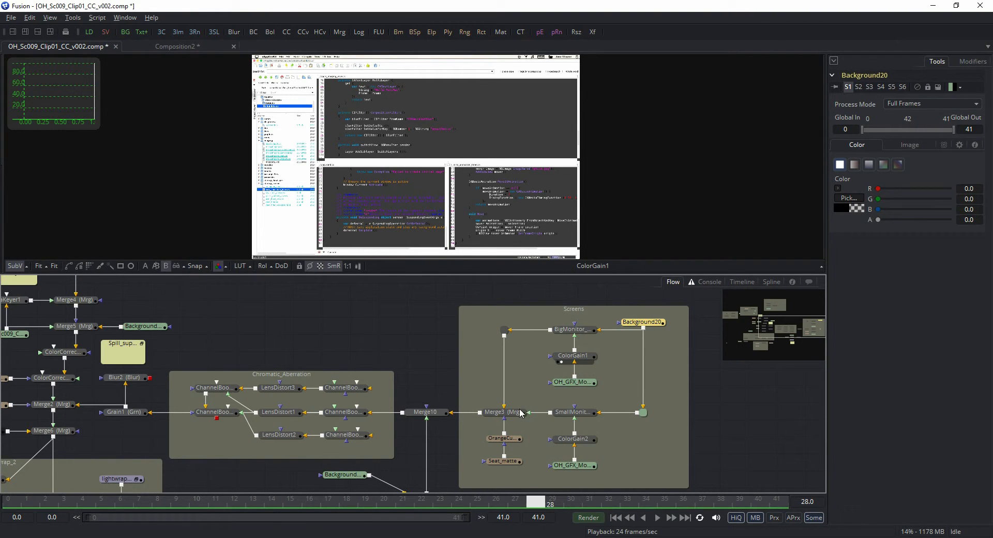
View the merged screens from Merge3 and inspect the OrangeCup_matte and Seat_matte masks attached to it.
left_click_drag(520, 417, 474, 211)
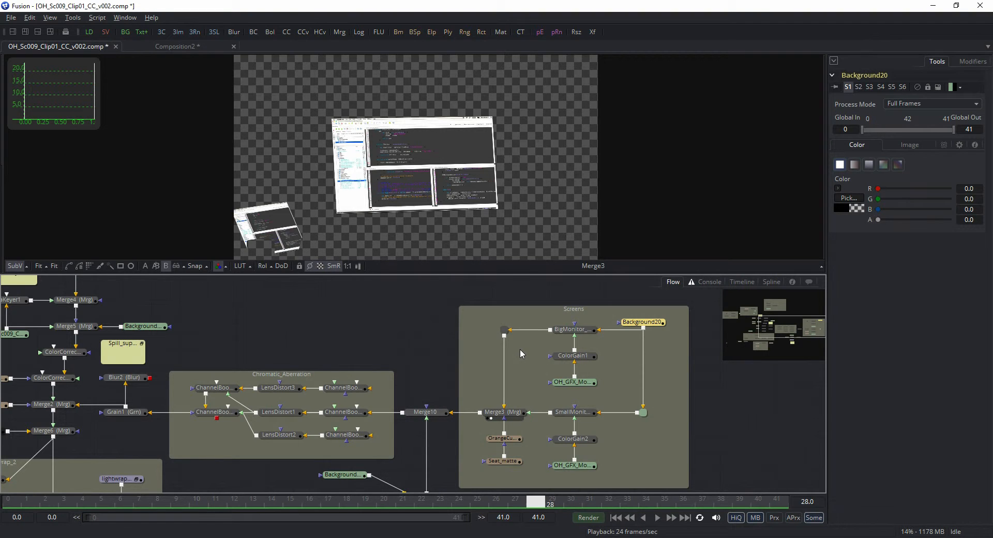
left_click(510, 439)
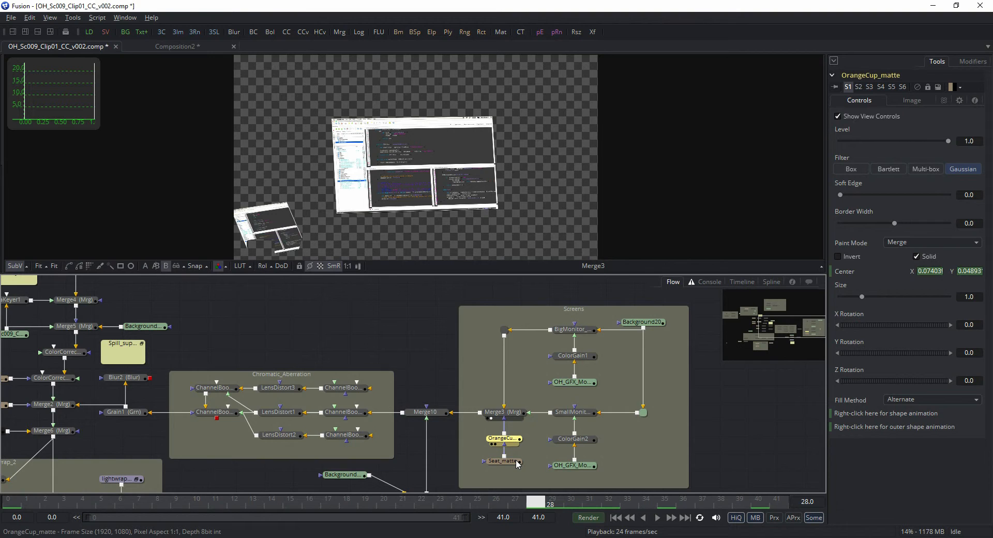
left_click(516, 460)
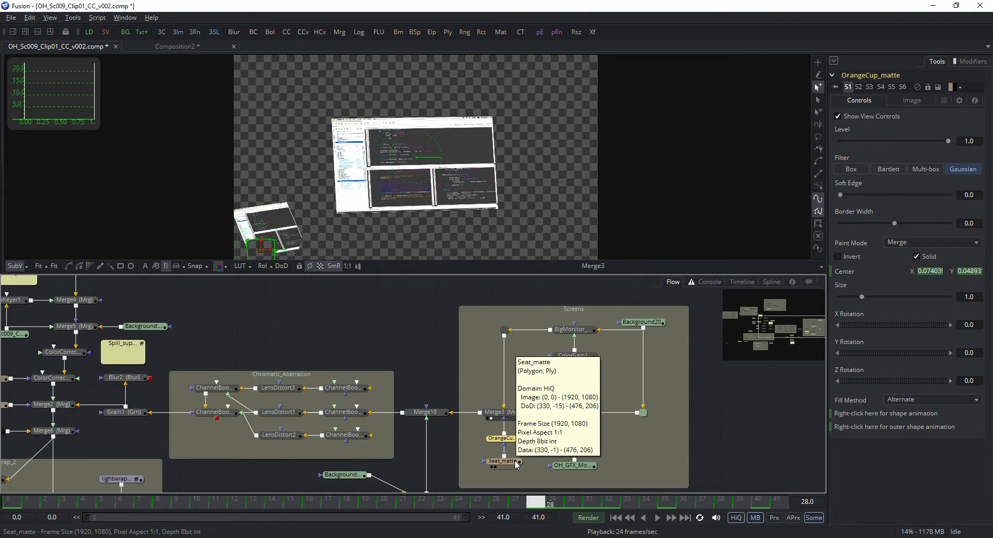
left_click(516, 461)
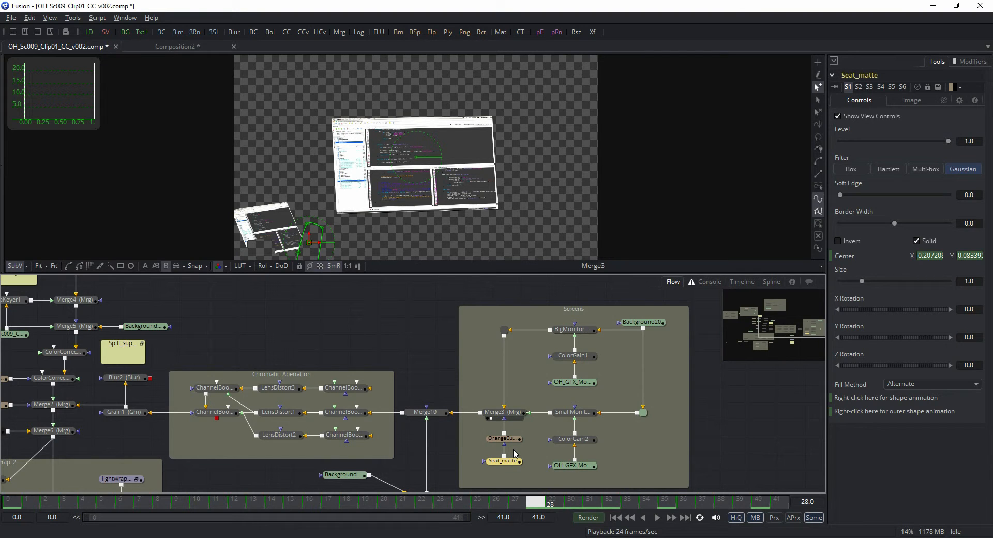
View Merge10 at 100% zoom and compare its screen image with Merge3.
left_click_drag(463, 426, 651, 420)
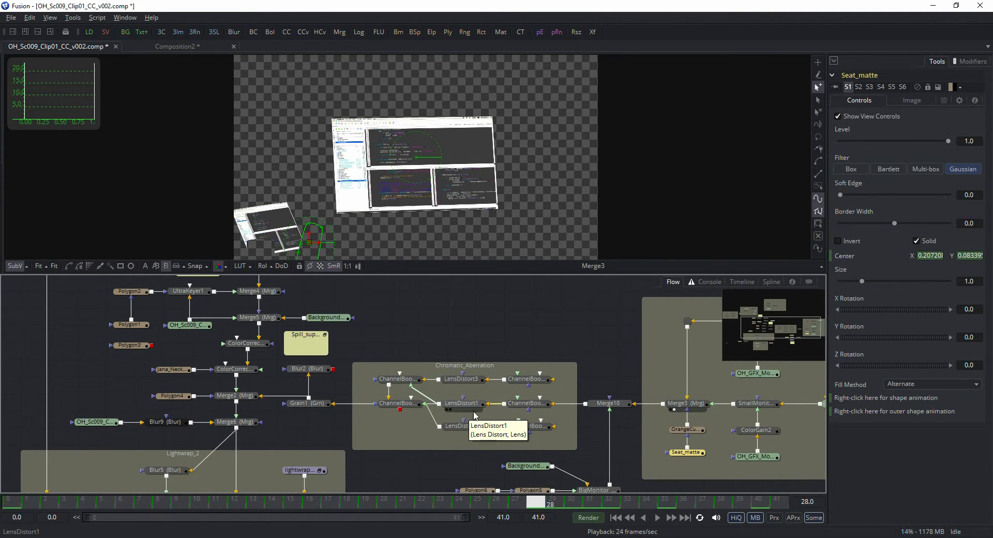
left_click_drag(656, 452, 605, 378)
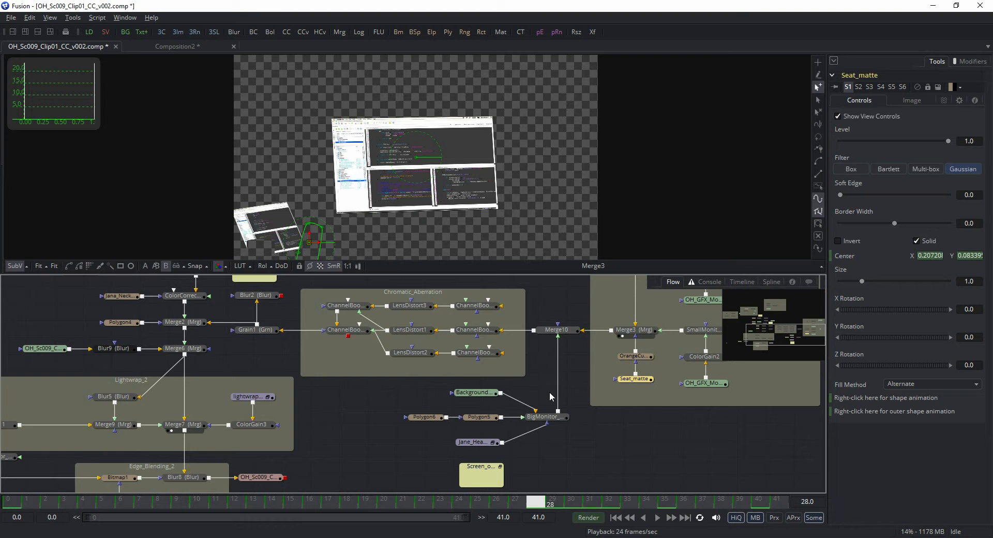
scroll(563, 351, "up", 2)
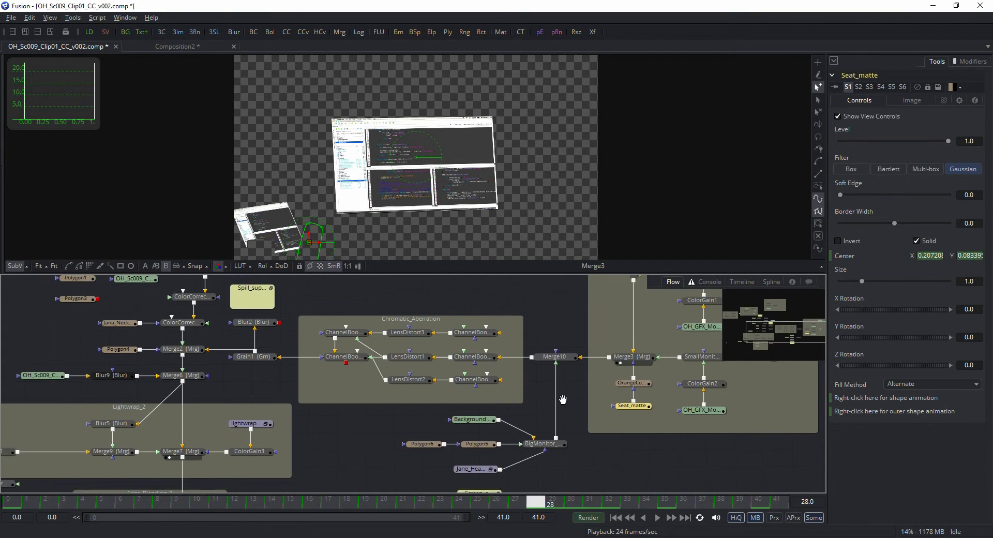
left_click_drag(558, 368, 498, 225)
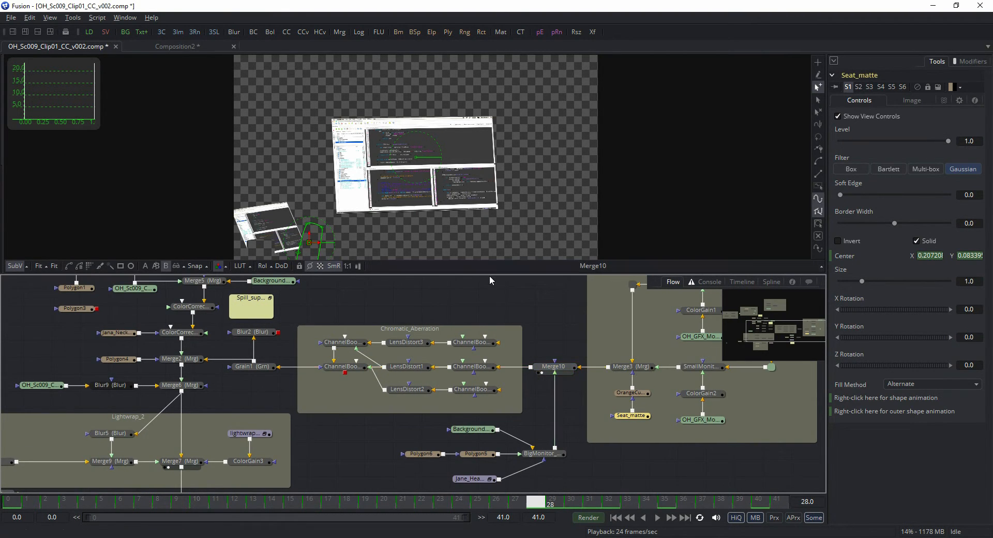
left_click(554, 384)
left_click(42, 266)
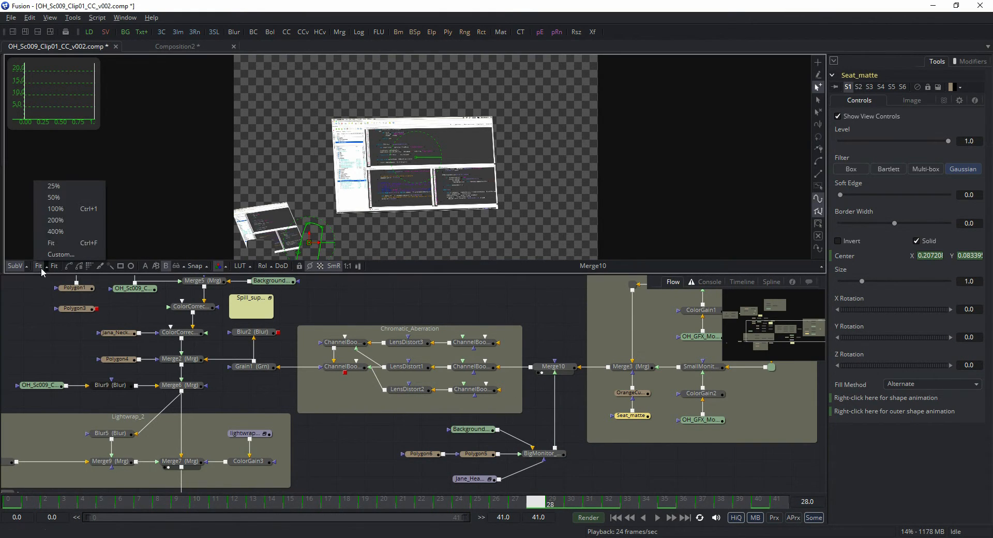
left_click(71, 210)
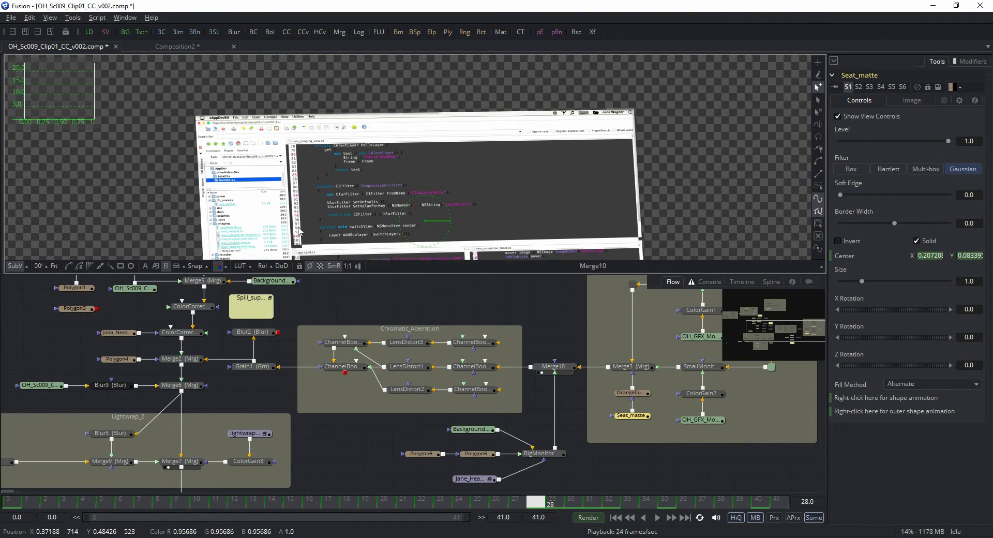
left_click(627, 366)
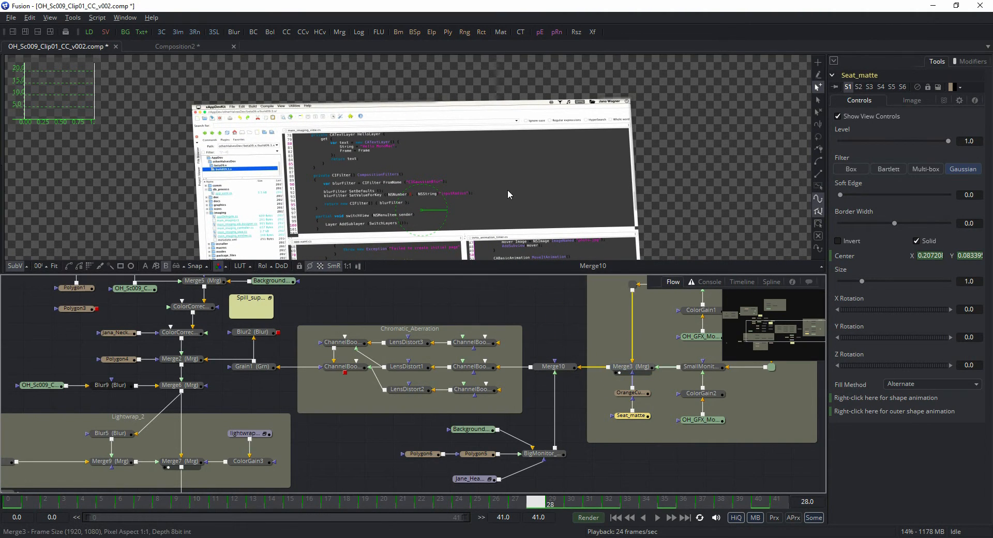
left_click(556, 366)
left_click_drag(498, 197, 498, 194)
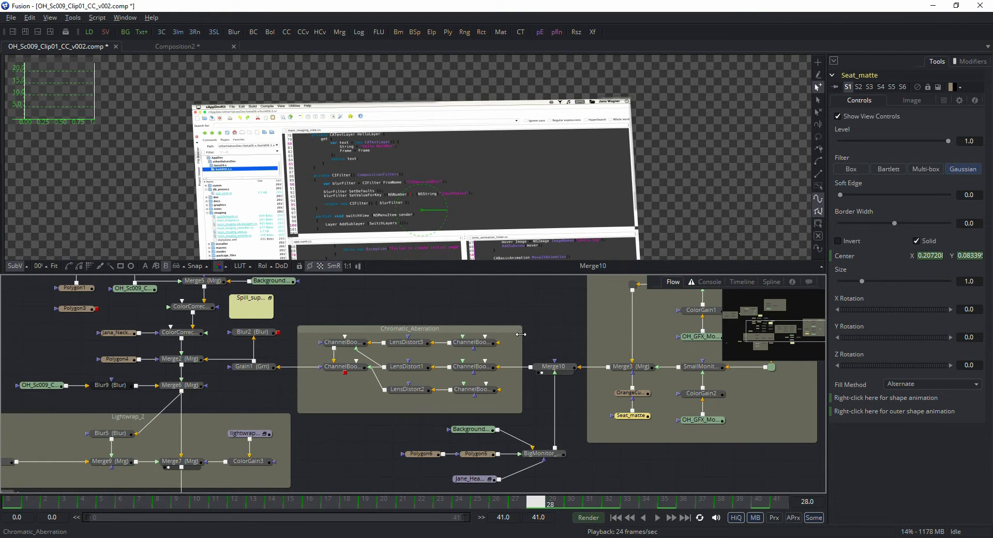
Connect the output of Merge10 to the channel boolean inputs of the Chromatic_Aberration group.
left_click_drag(528, 338, 562, 343)
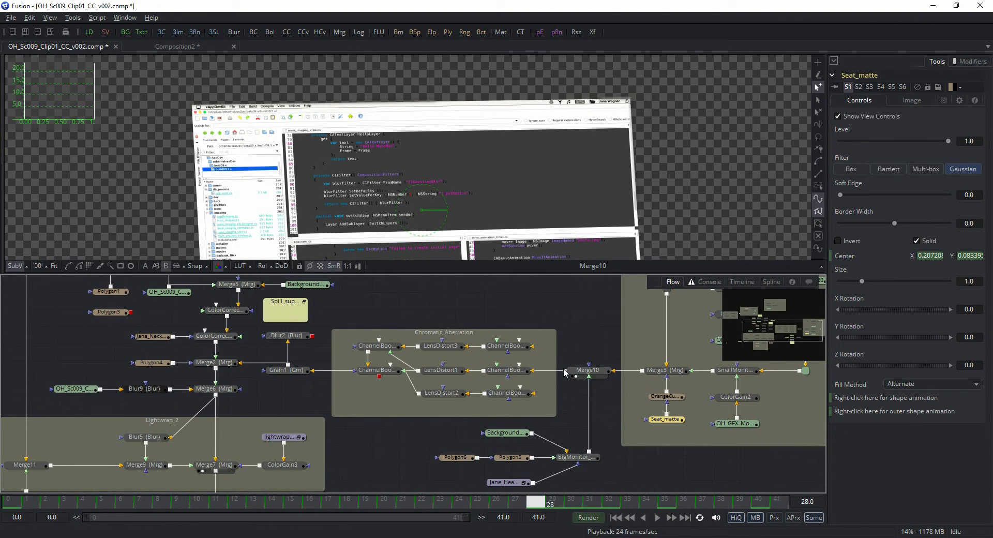
left_click_drag(565, 370, 549, 396)
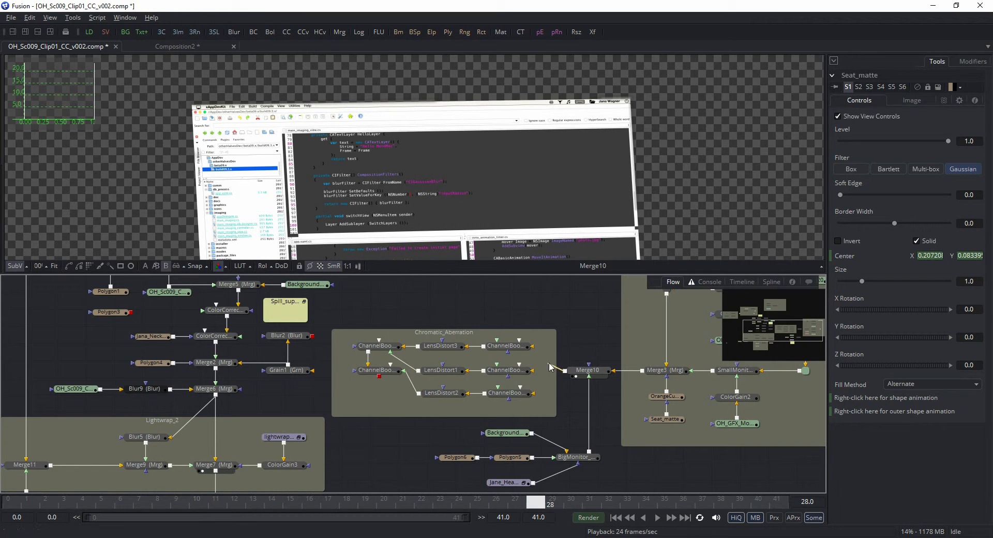
left_click_drag(565, 370, 534, 397)
left_click_drag(379, 376, 312, 370)
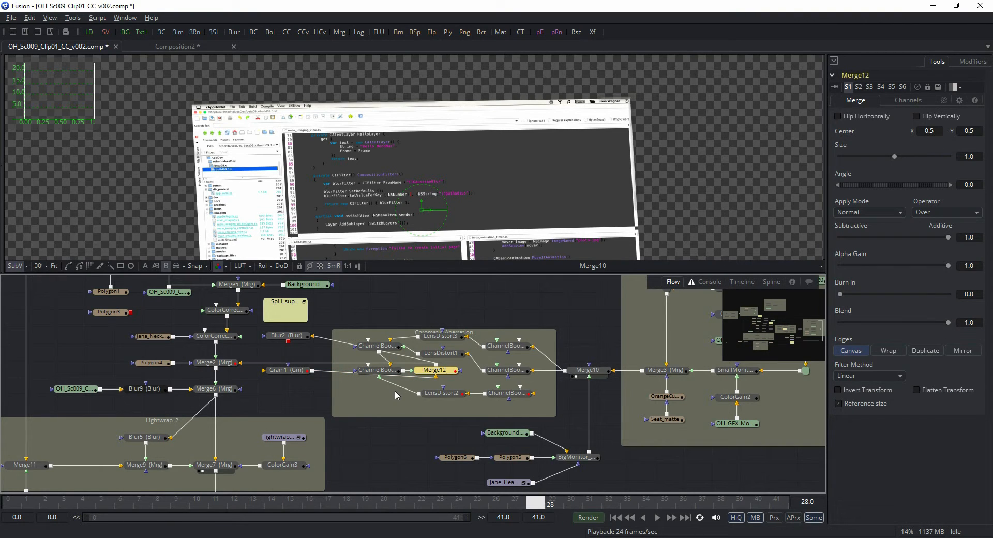
key("ctrl+z")
key("ctrl+z")
View the combined Chromatic_Aberration result from ChannelBooleans5 at 200% zoom around the big screen's file browser and code.
left_click_drag(379, 377, 264, 371)
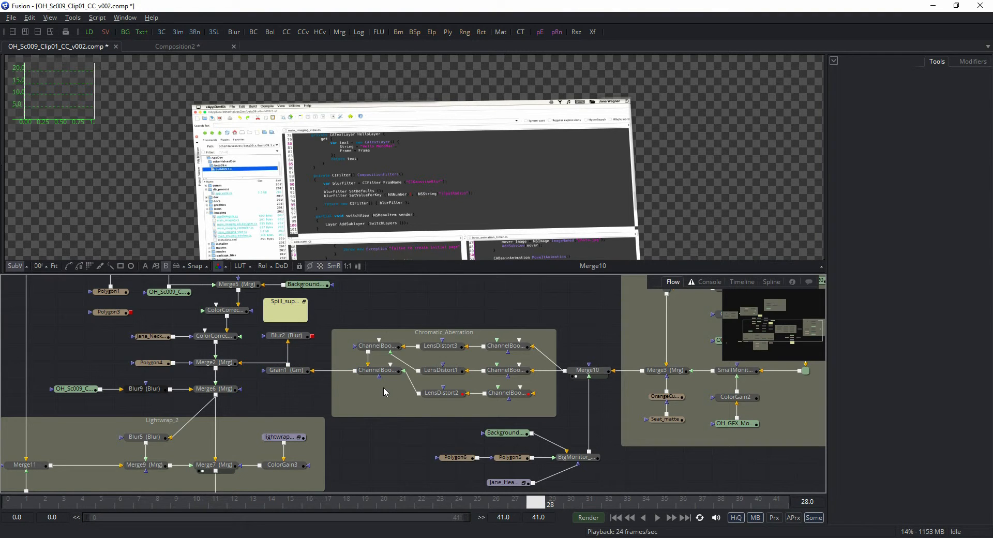
mouse_move(453, 357)
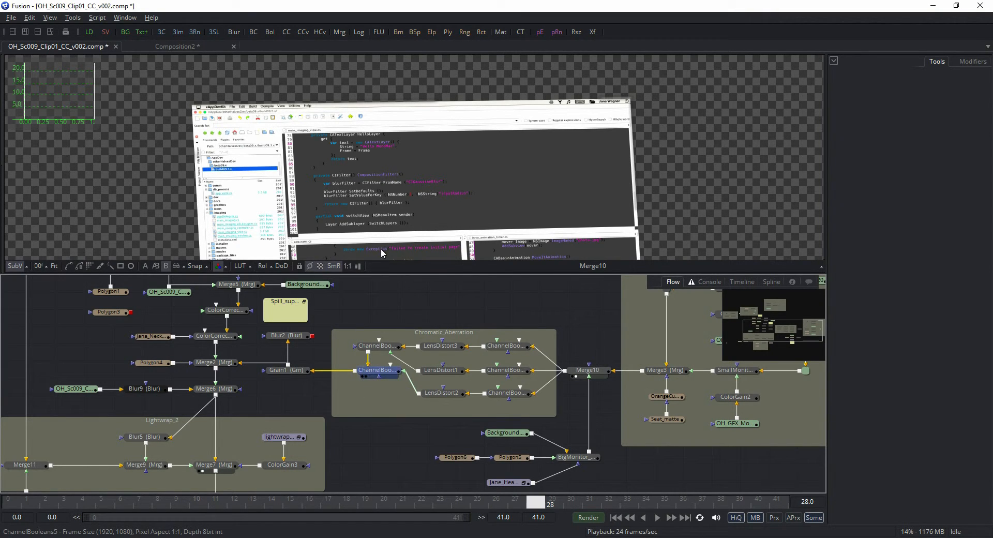
key("1")
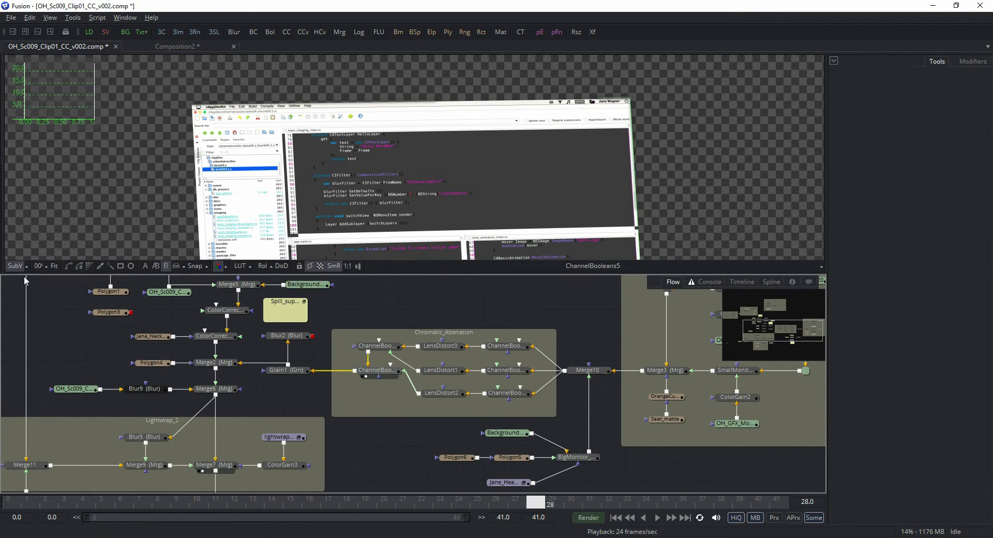
left_click(43, 266)
left_click(67, 221)
left_click_drag(190, 204, 478, 195)
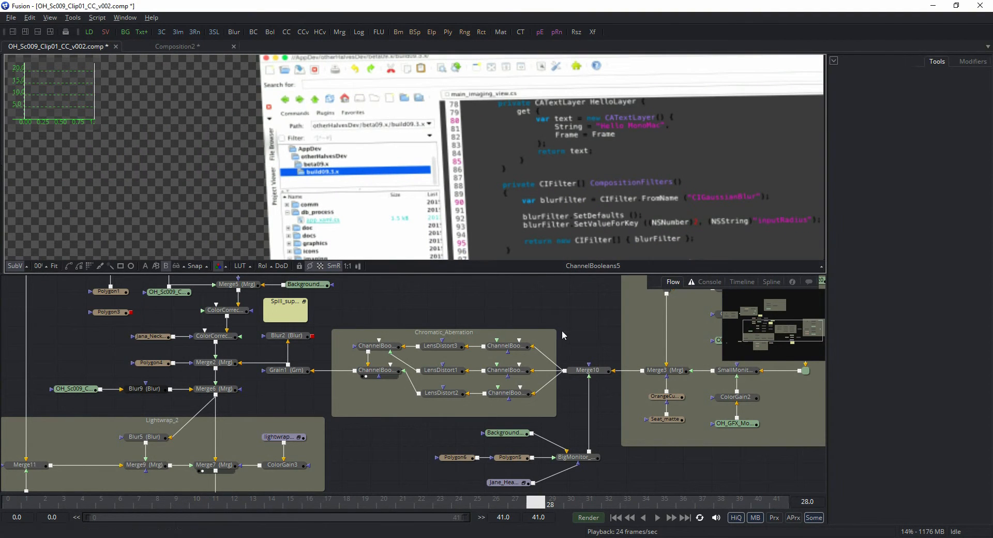
Compare the screen images of Merge10 and ChannelBooleans5 before and after the aberration, ending on Grain1.
left_click(575, 376)
left_click(373, 378)
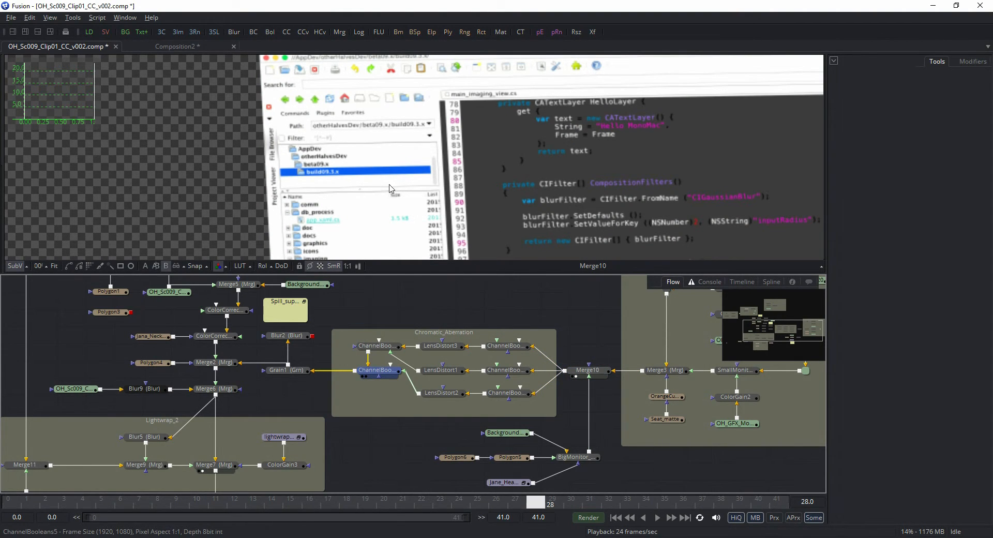
key("1")
left_click(324, 297)
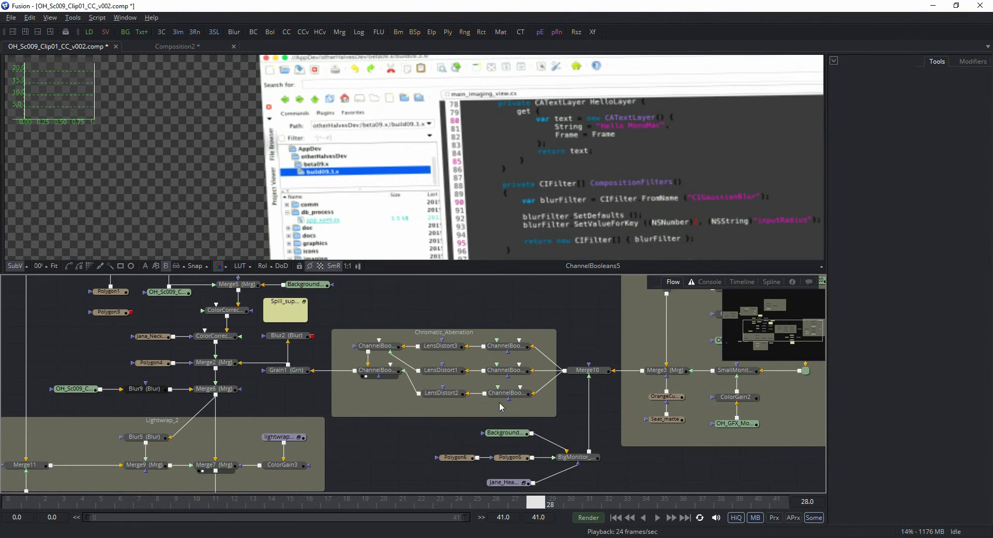
left_click_drag(587, 371, 514, 216)
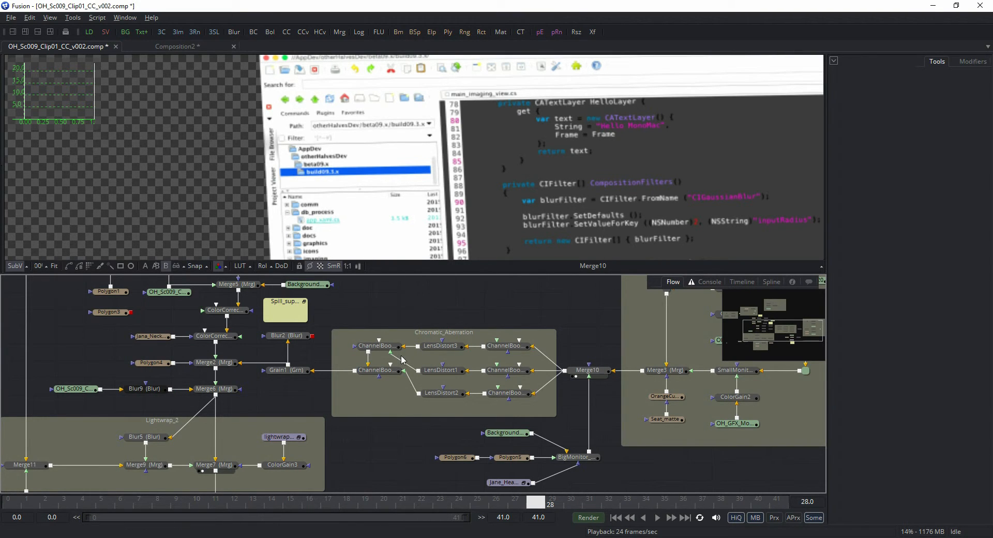
left_click_drag(342, 378, 425, 425)
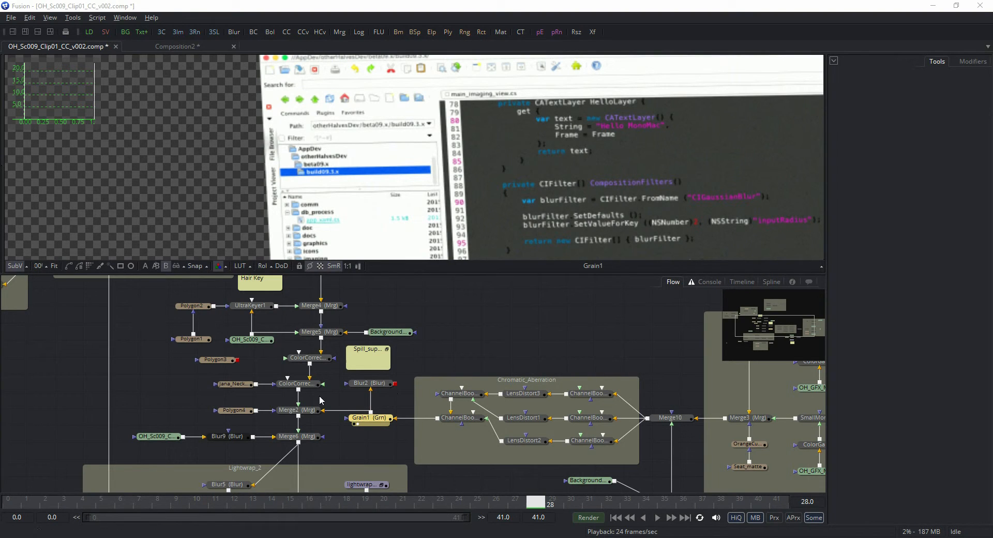
Add a Blur tool to the flow and place it above the OH_Sc009 clip loader that feeds Blur9.
right_click(175, 401)
mouse_move(235, 209)
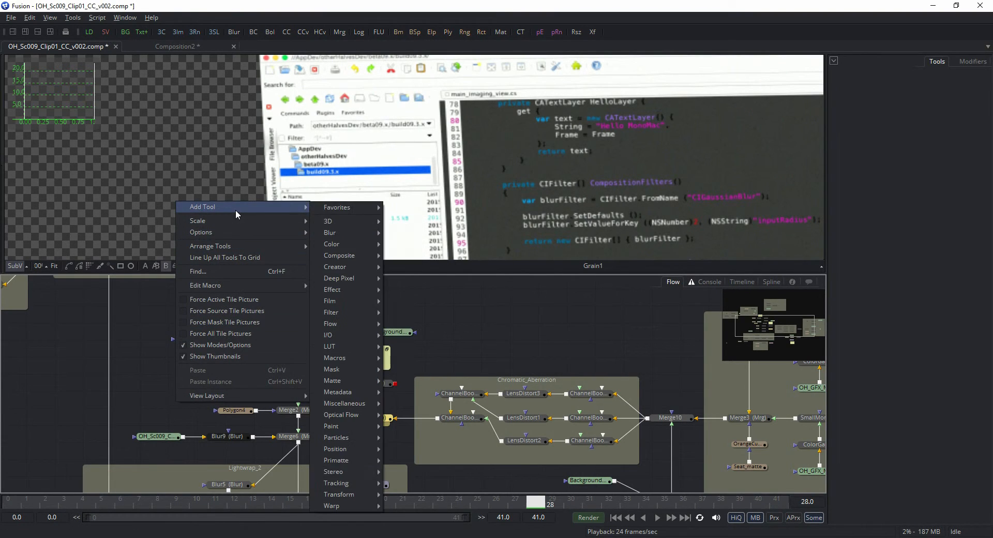
mouse_move(347, 232)
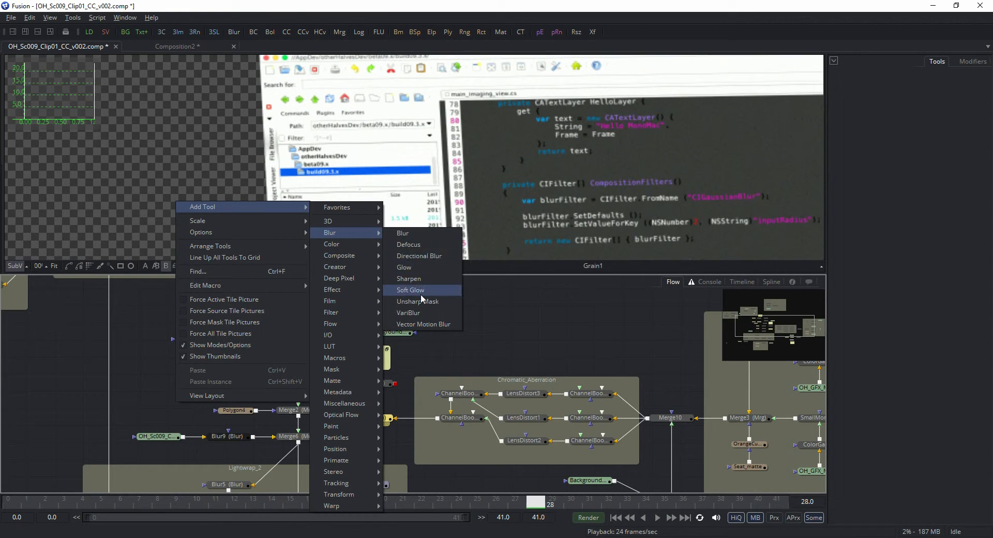
left_click(402, 232)
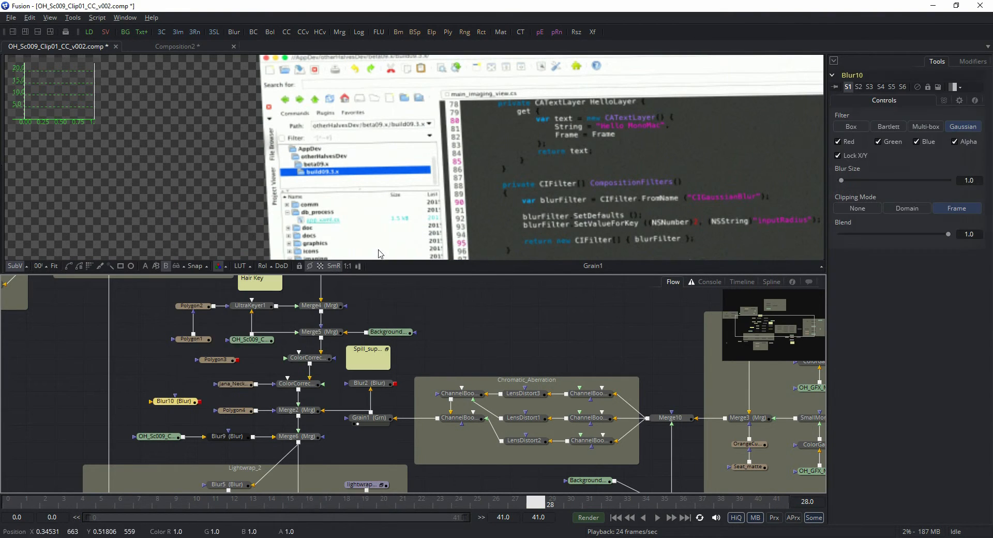
left_click_drag(170, 411, 171, 403)
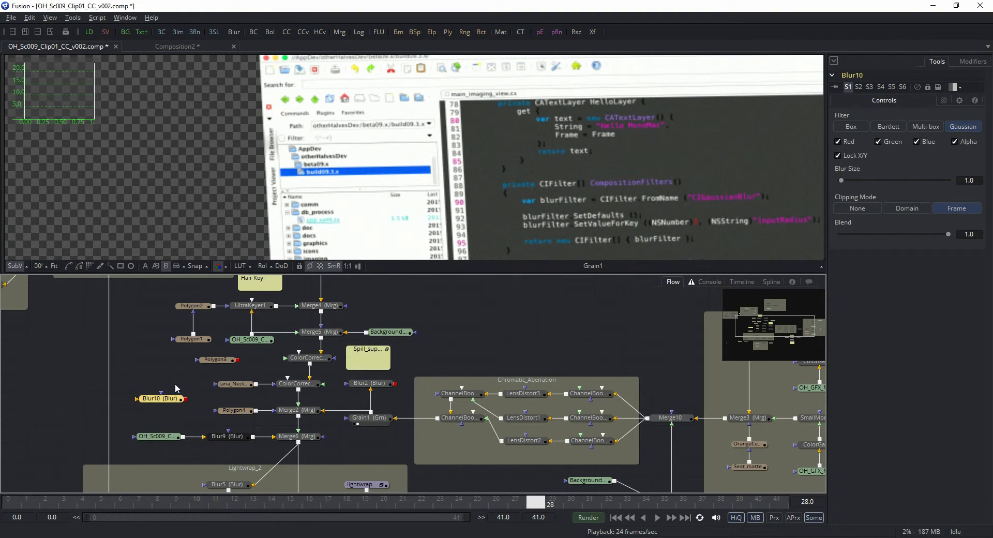
Add an Ellipse mask tool and place it above the new blur.
left_click(155, 413)
right_click(142, 414)
key("Escape")
key("shift+space")
type("elp")
left_click(475, 368)
left_click_drag(158, 439, 159, 377)
Add a Grain tool above the clip loader and line it up below the new blur and ellipse.
left_click(154, 415)
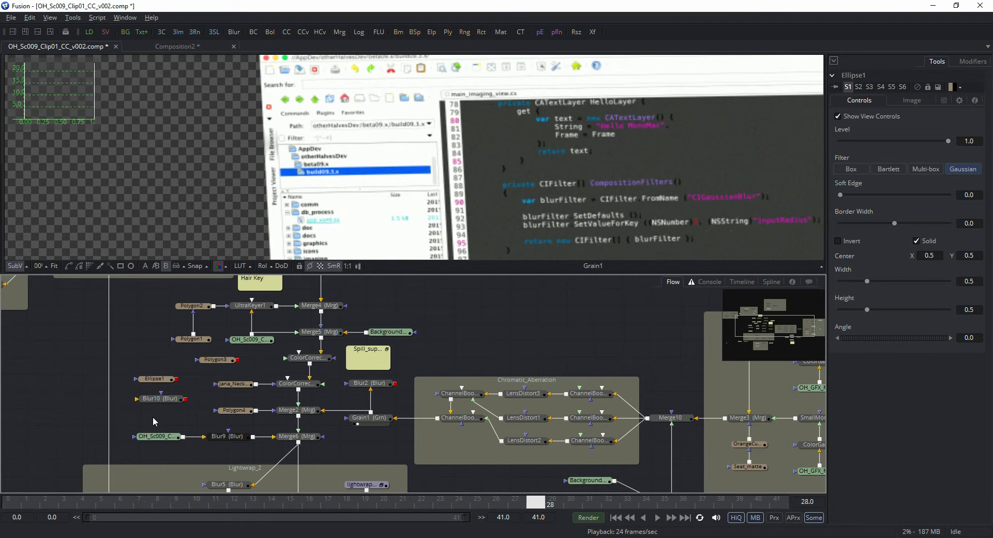
key("shift+space")
type("gr")
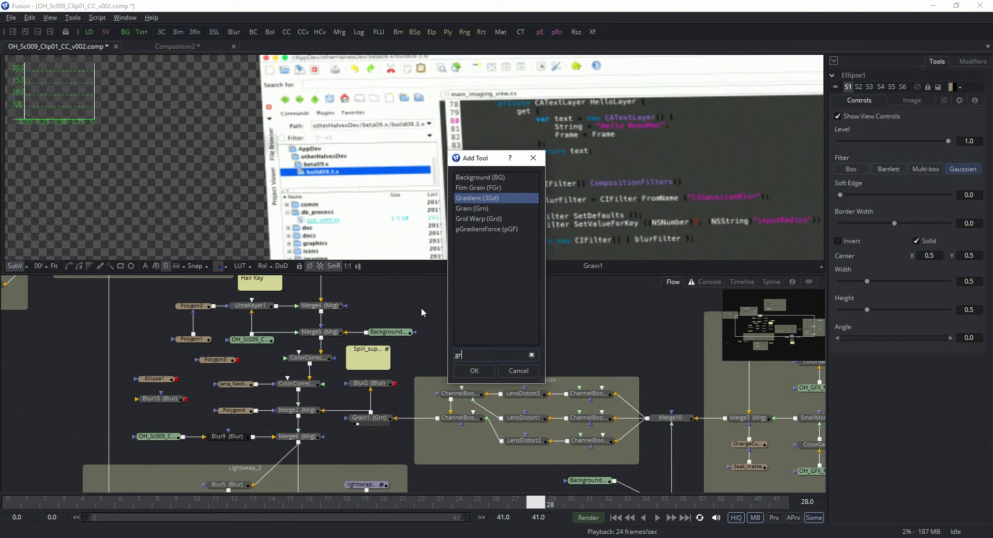
type("n")
key("Return")
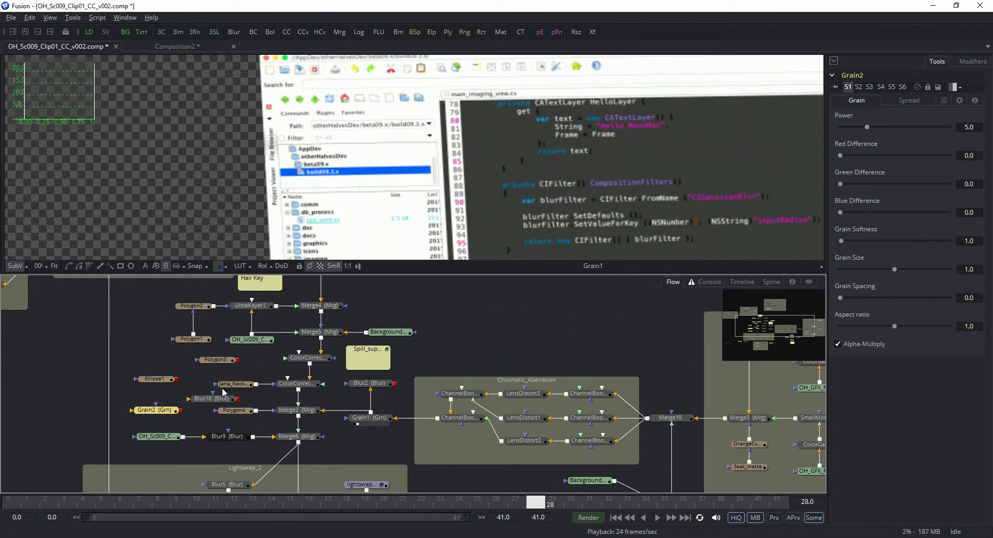
left_click_drag(203, 402, 152, 370)
left_click_drag(159, 414, 155, 415)
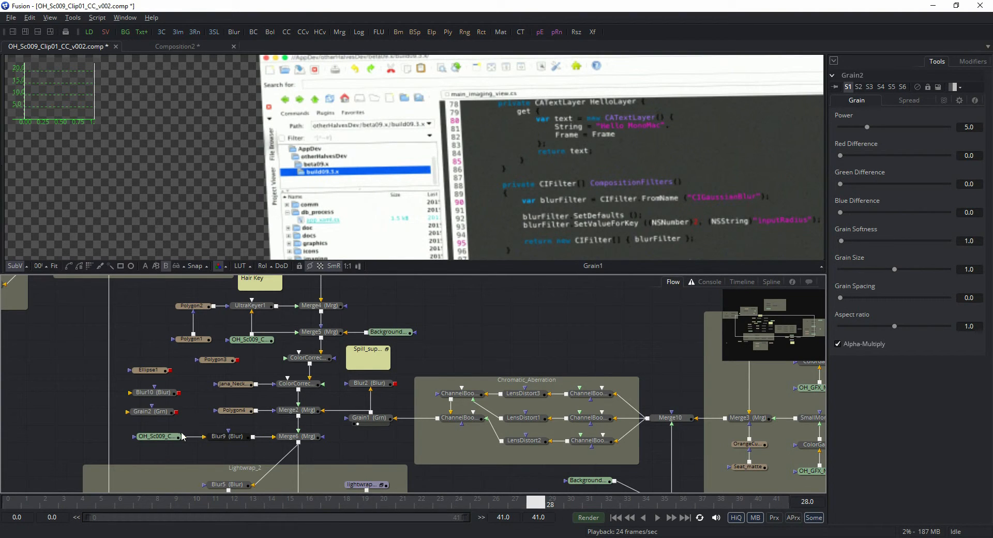
Chain the OH_Sc009 clip loader through Blur10 into Grain2, and mask both tools with Ellipse1.
mouse_move(180, 431)
left_mouse_down()
mouse_move(154, 405)
mouse_move(139, 412)
mouse_move(144, 395)
mouse_move(142, 403)
mouse_move(166, 395)
mouse_move(171, 415)
left_mouse_up()
left_click(170, 414)
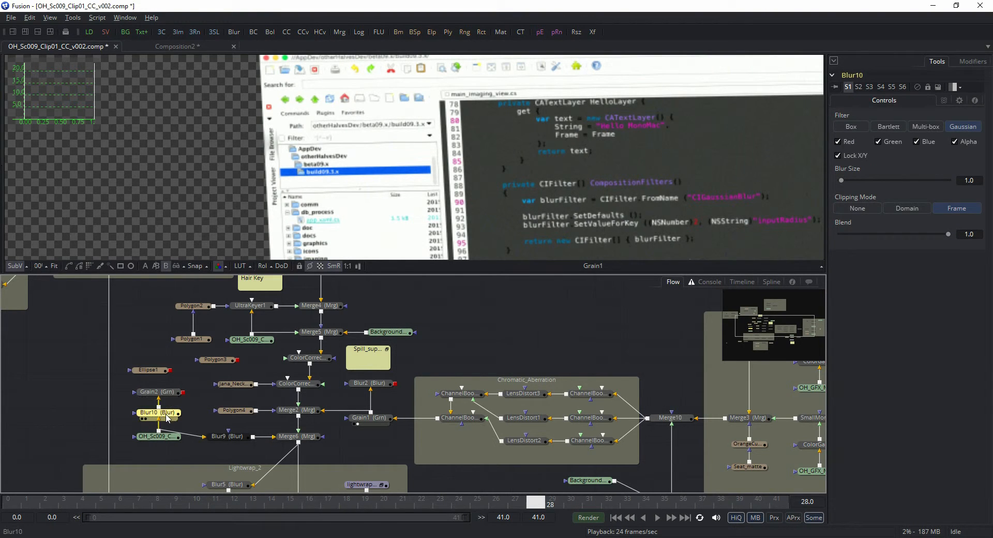
left_click(169, 392)
left_click_drag(165, 371, 93, 408)
left_click(95, 412)
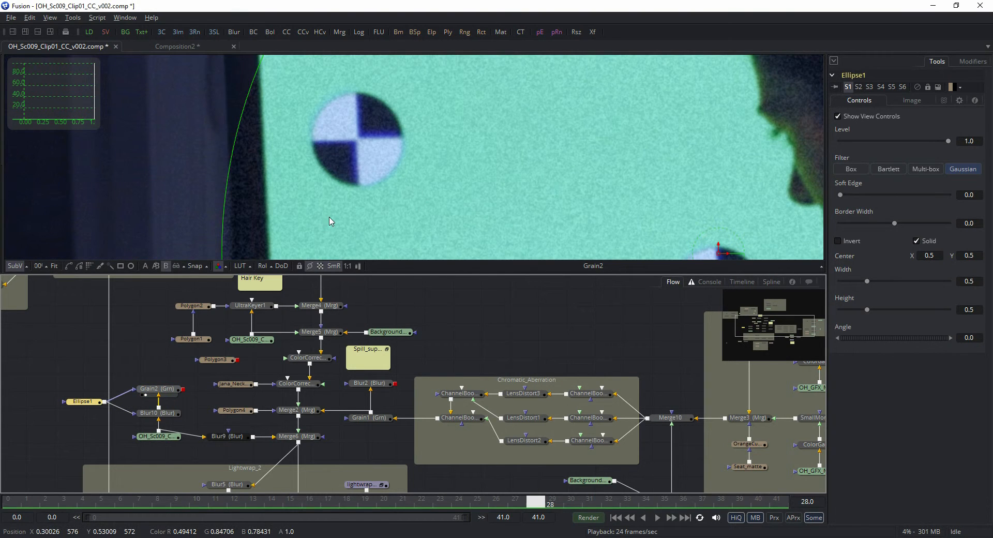
Move and resize the ellipse over the small monitor, centred at about 0.216, 0.255 with width about 0.32 and height about 0.22.
left_click(53, 265)
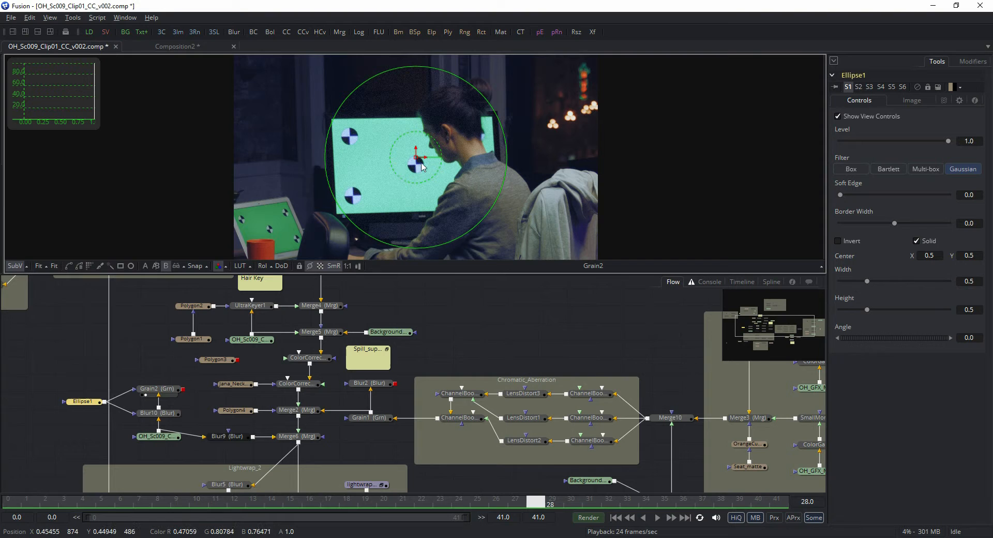
left_click_drag(422, 166, 417, 165)
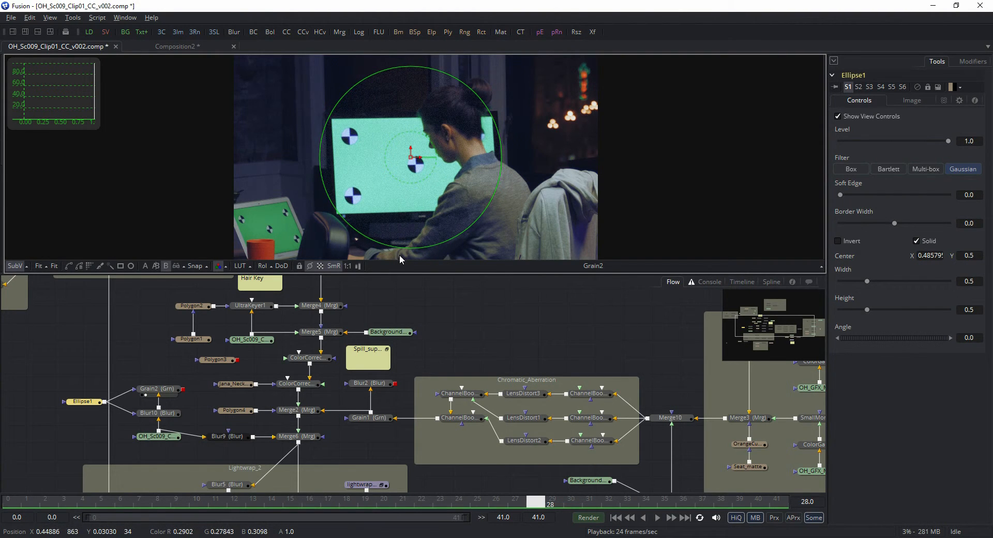
left_click_drag(410, 247, 408, 197)
left_click_drag(329, 168, 312, 208)
Lower the Ellipse1 mask level to about 0.37 and check the grain in Grain2's red channel at 100% zoom.
left_click(46, 266)
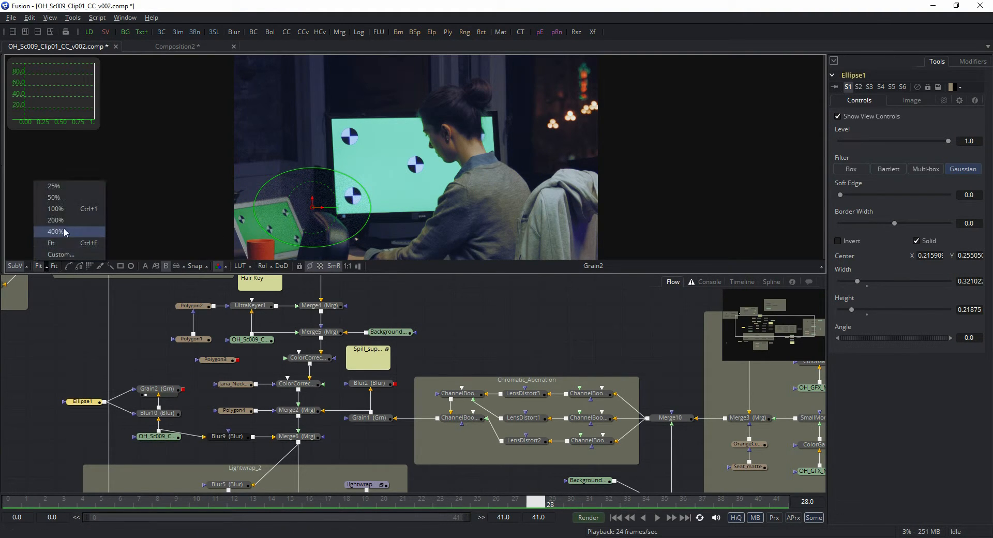
left_click(71, 209)
left_click_drag(370, 166, 523, 97)
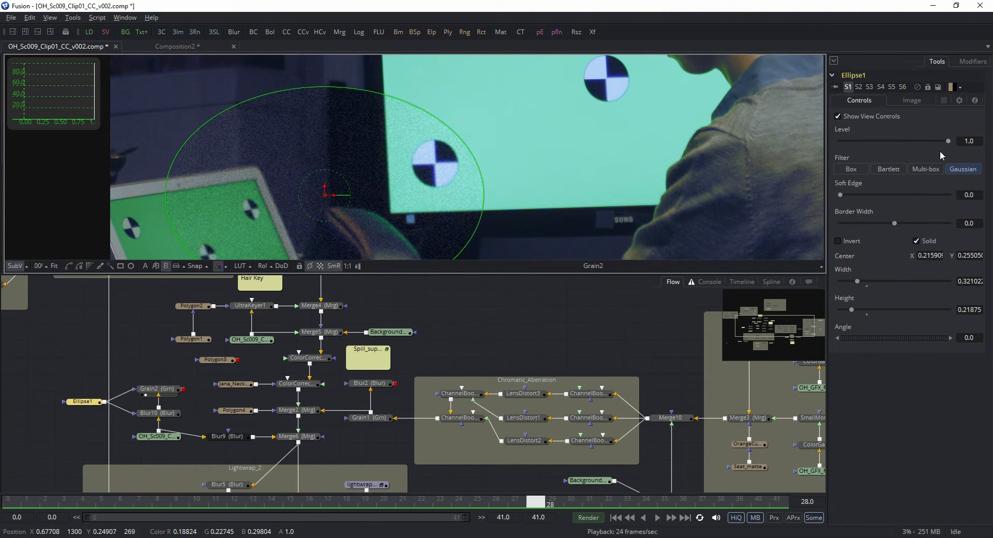
left_click_drag(946, 139, 877, 143)
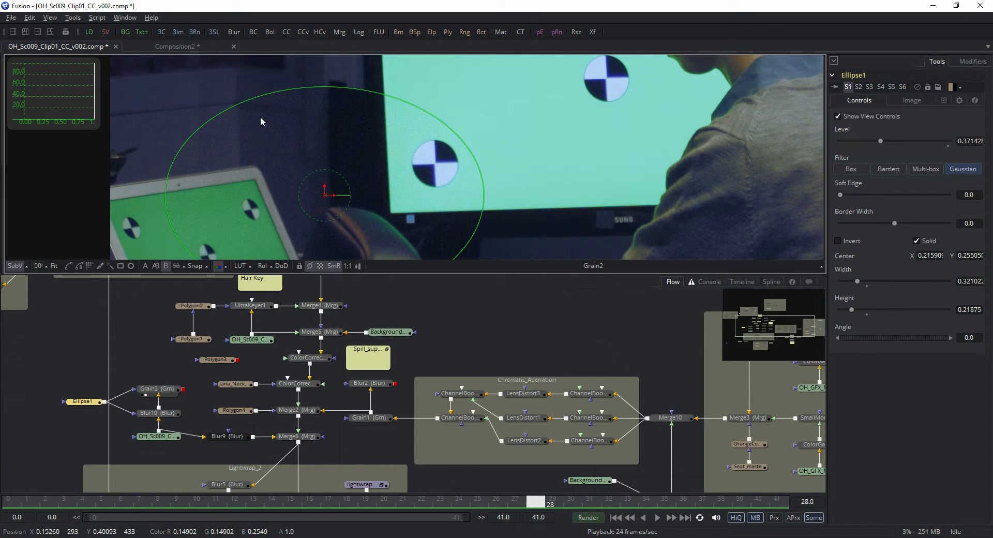
key("r")
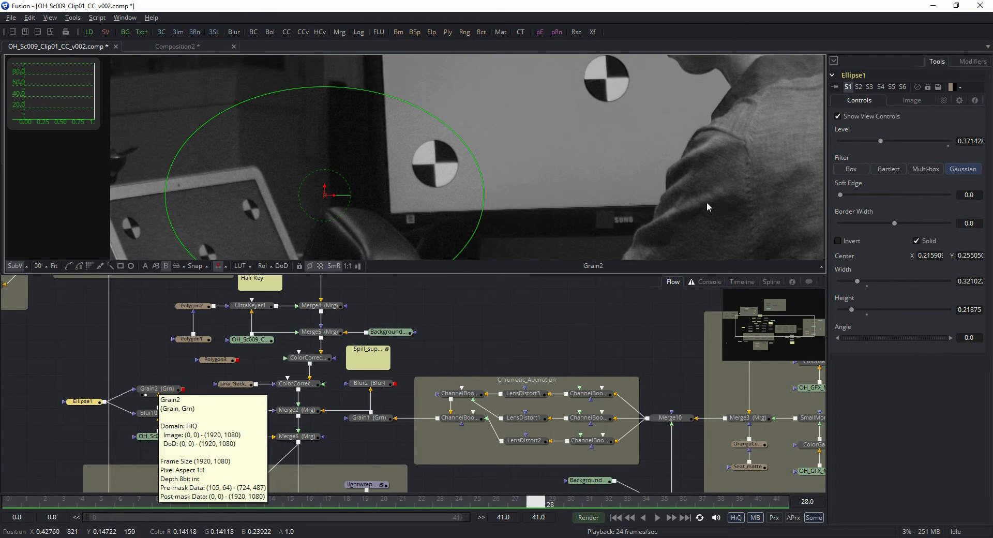
Select the Grain2 tool and lower its grain power to about 1.33.
left_click(160, 413)
left_click(167, 390)
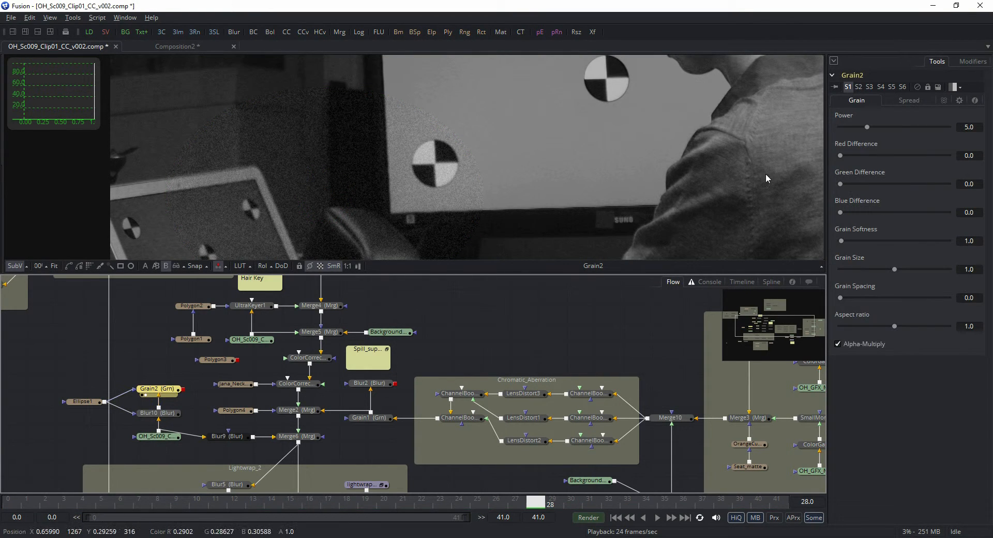
left_click_drag(867, 127, 849, 129)
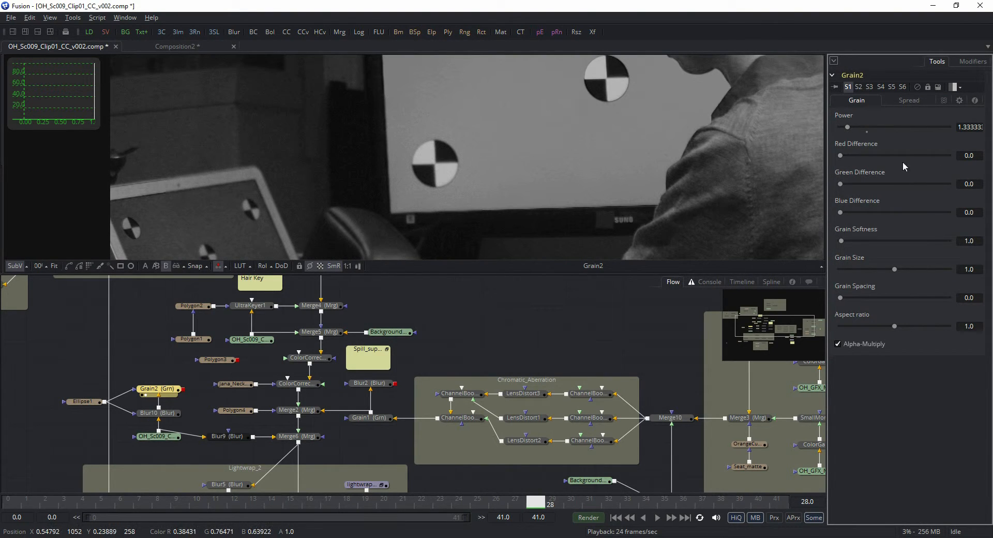
left_click_drag(848, 156, 842, 158)
Check Grain2's blue channel and set blue difference to about 0.095, grain softness to about 1.43 and grain size to about 1.38.
left_click(218, 266)
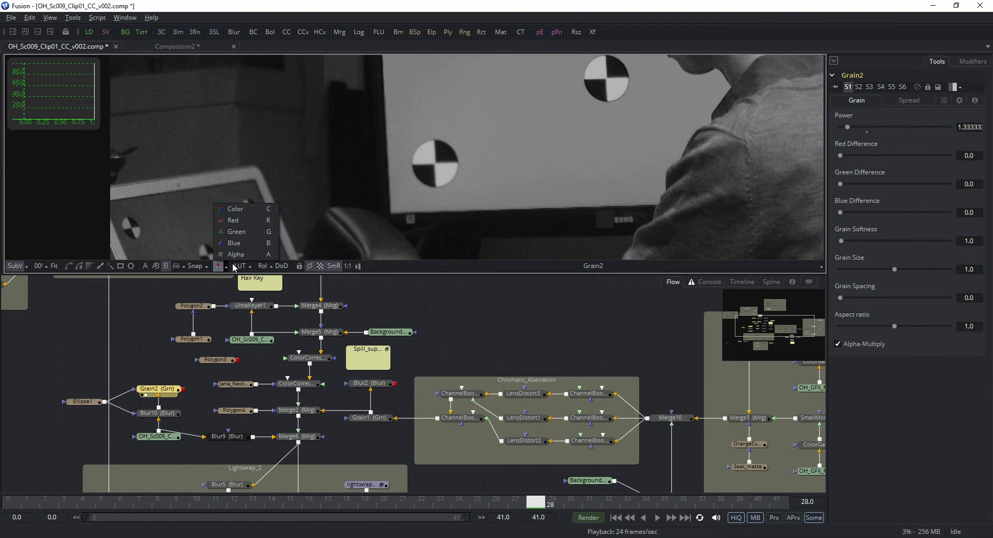
left_click(238, 244)
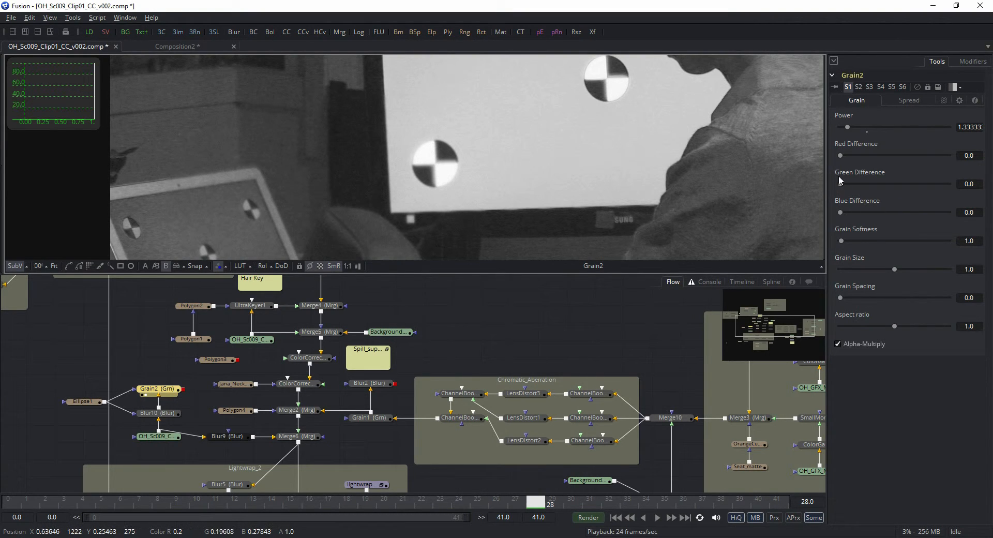
left_click_drag(840, 211, 841, 241)
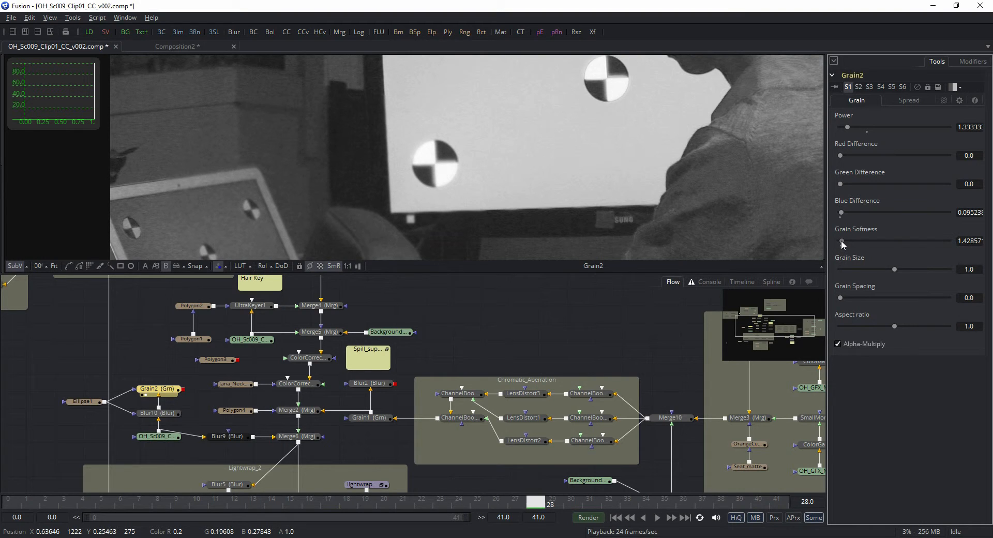
mouse_move(895, 268)
left_mouse_down()
mouse_move(908, 267)
mouse_move(900, 267)
left_mouse_up()
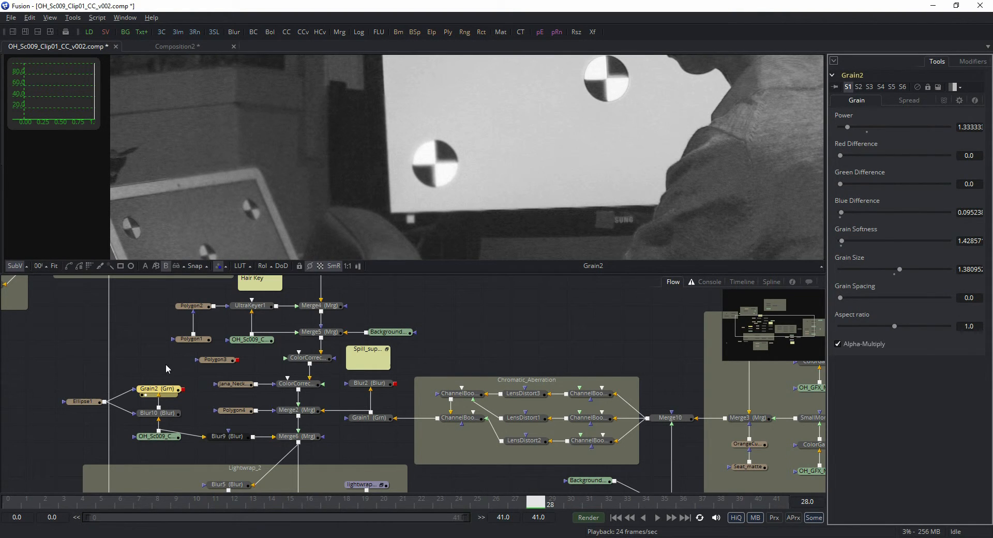
Delete the demonstration tools Ellipse1, Blur10 and Grain2, and disconnect the OH_Sc009 clip loader from Grain2.
left_click_drag(44, 420, 165, 402)
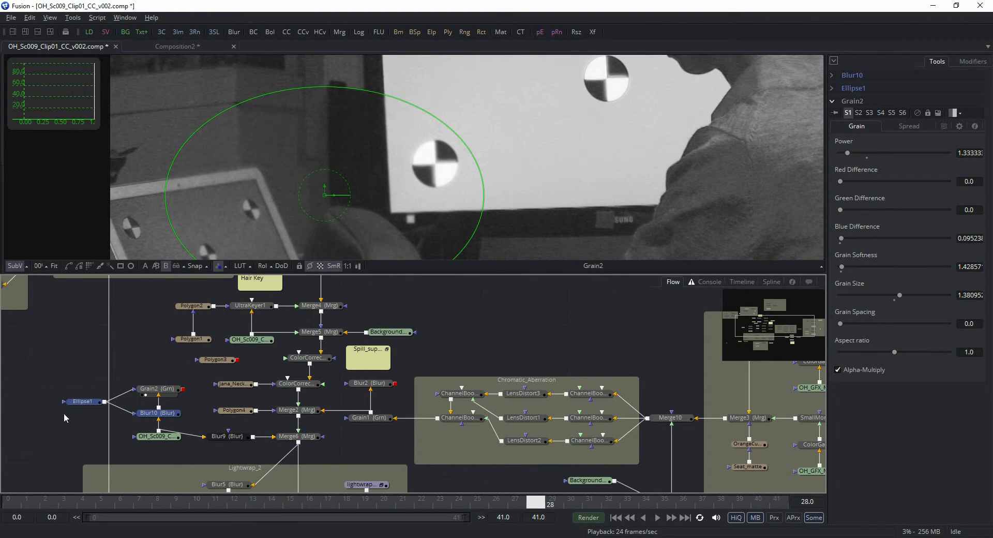
key("Delete")
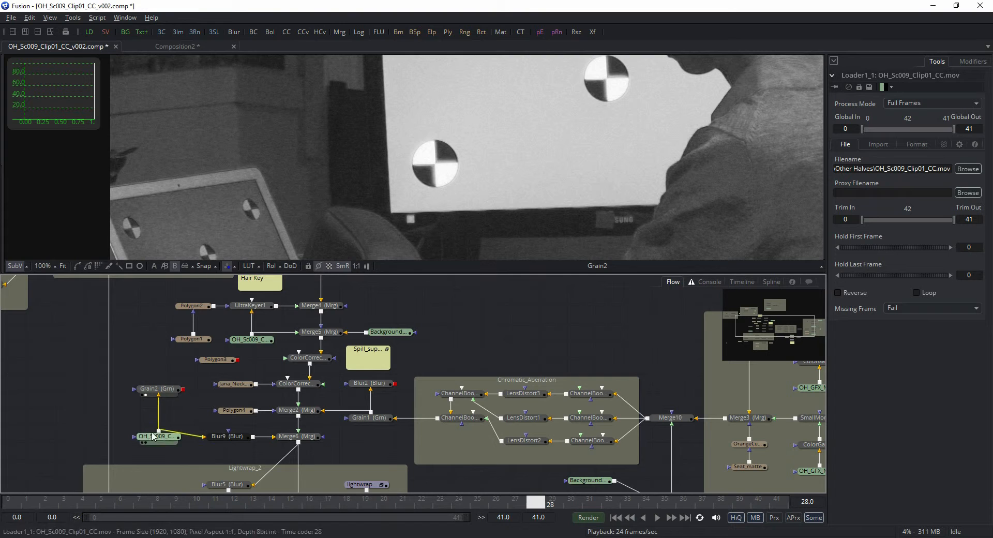
left_click_drag(158, 411, 145, 418)
left_click(161, 392)
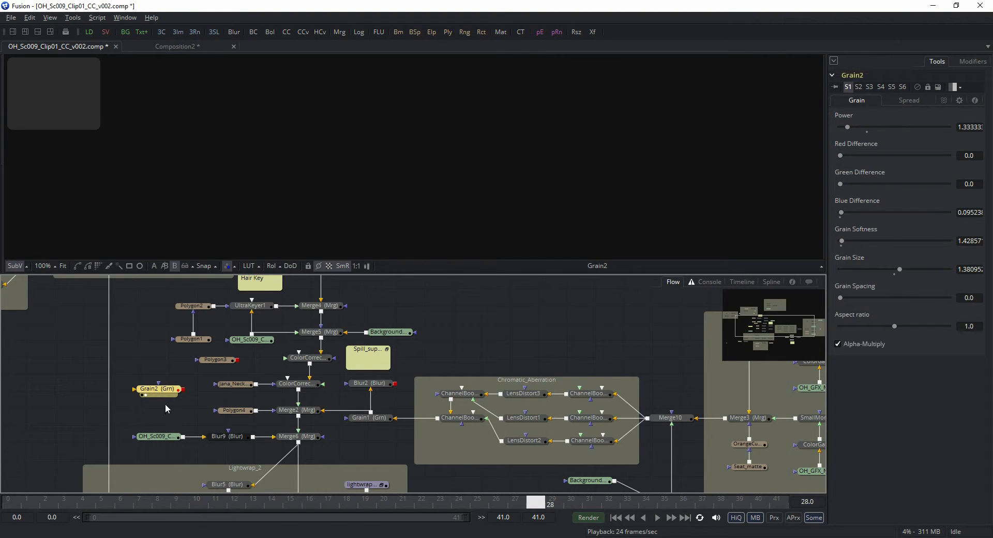
key("Delete")
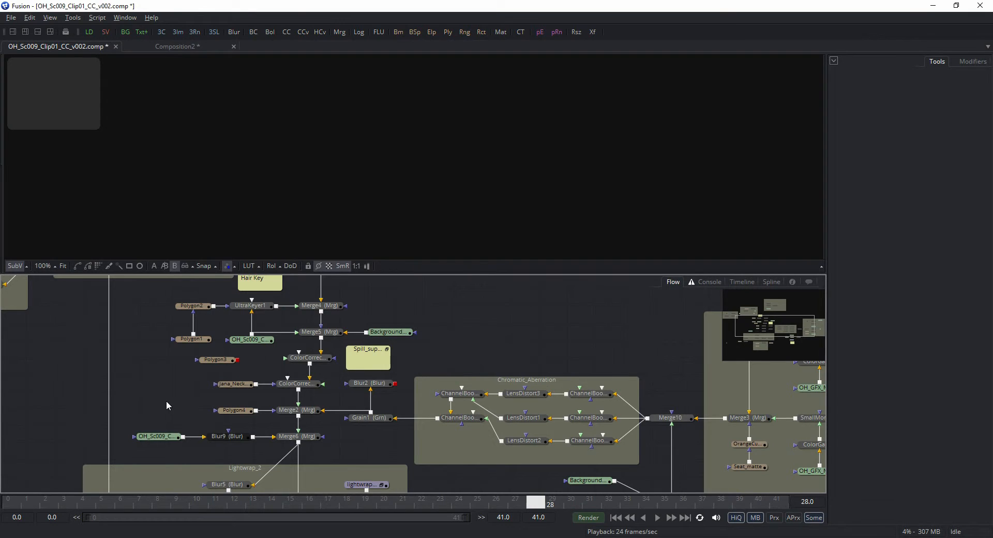
View the Merge2 output in full colour, fitted to the viewer.
left_click_drag(313, 428, 346, 377)
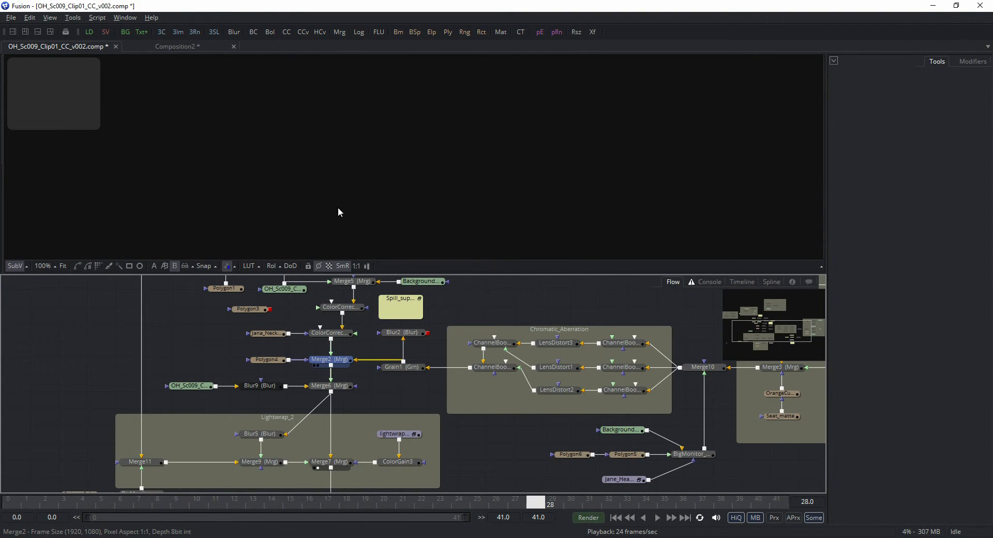
left_click_drag(339, 212, 337, 204)
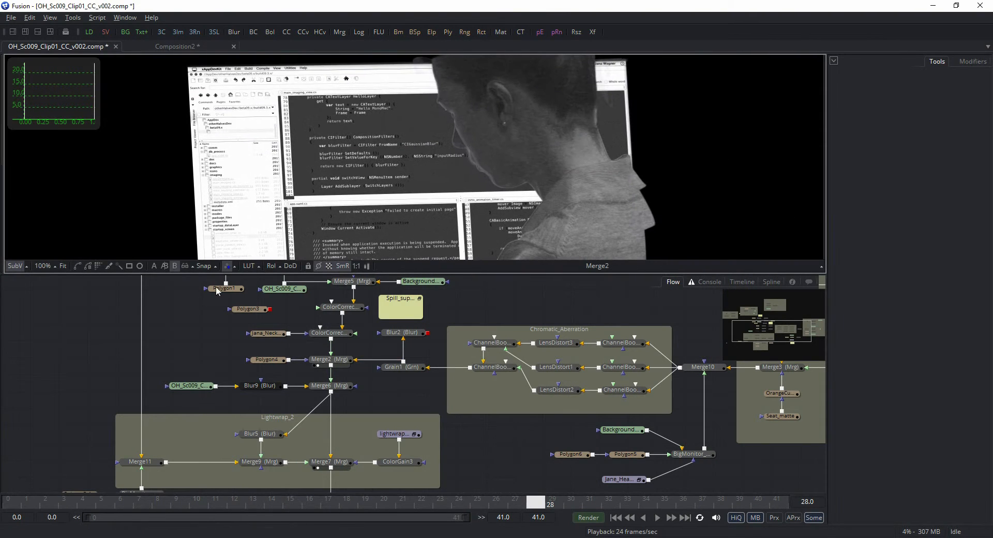
left_click(227, 266)
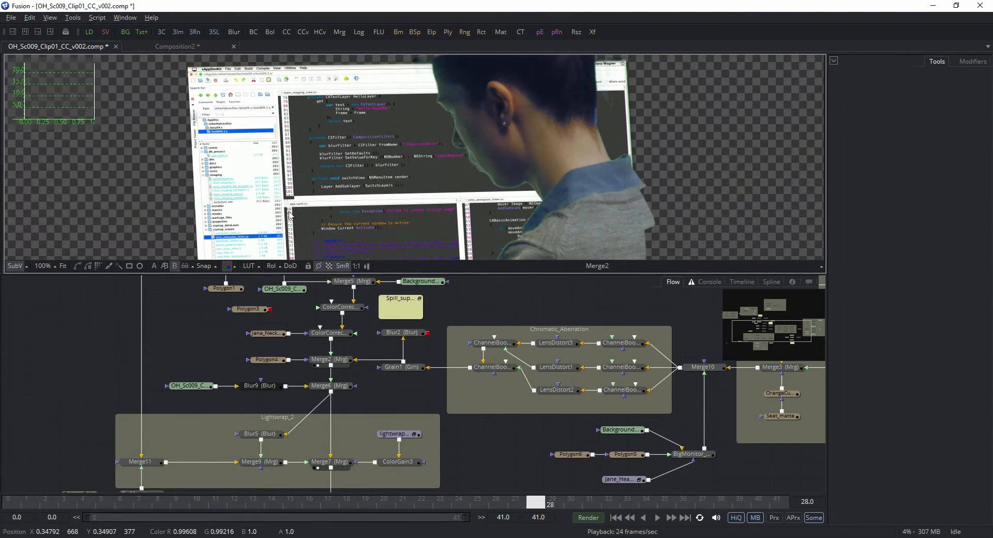
left_click(63, 266)
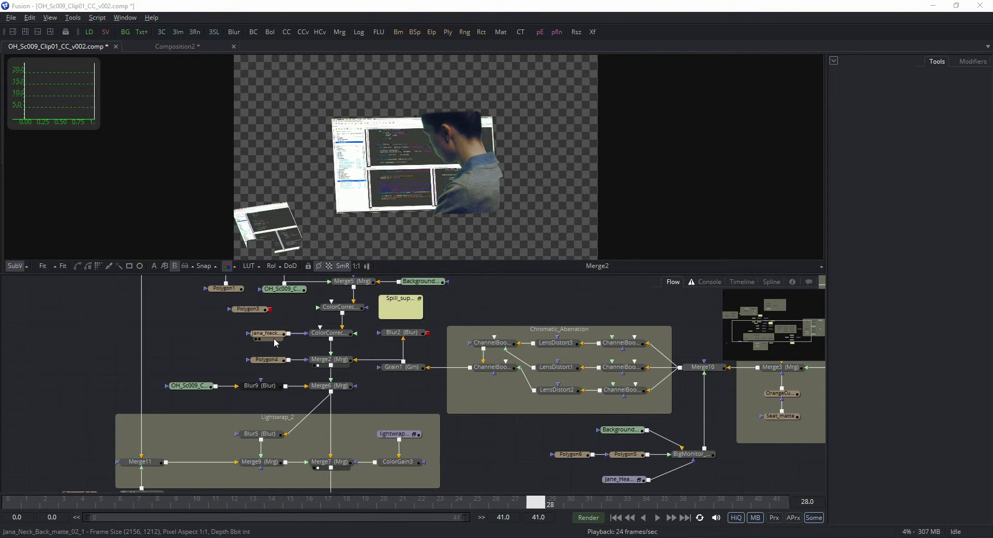
Open the Polygon4 mask's settings and view the Merge6 composite over the original plate.
left_click(274, 361)
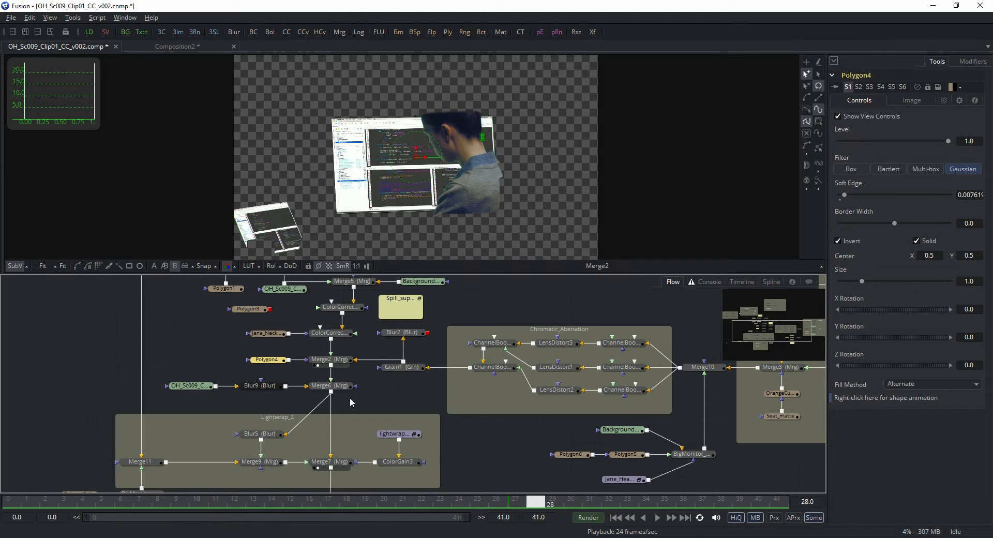
left_click_drag(346, 381, 350, 381)
key("1")
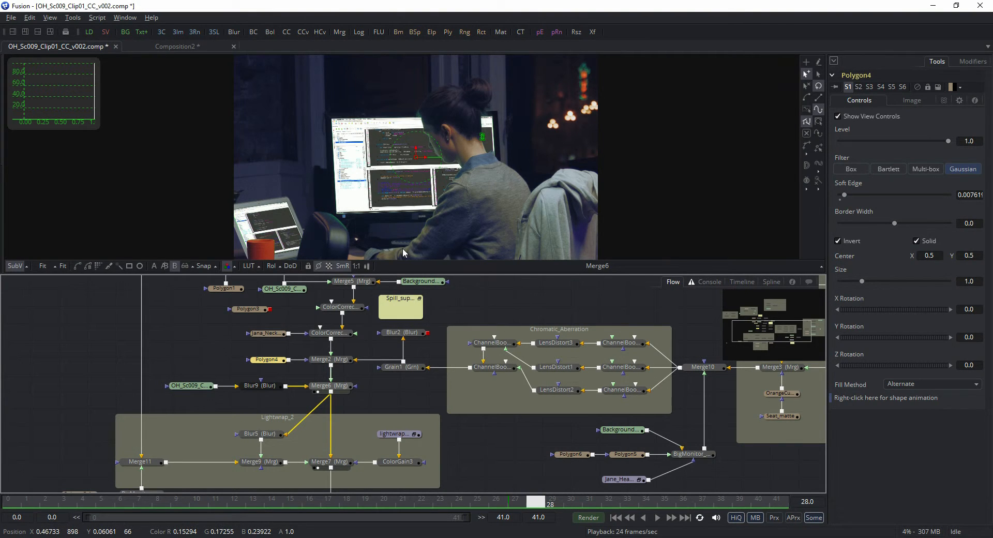
mouse_move(393, 256)
left_mouse_down()
mouse_move(404, 315)
mouse_move(377, 256)
left_mouse_up()
View Blur1, Bitmap2 and MatteControl1 of the Lightwrap_1 group in turn, and open MatteControl1's matte settings.
left_click_drag(374, 321, 390, 356)
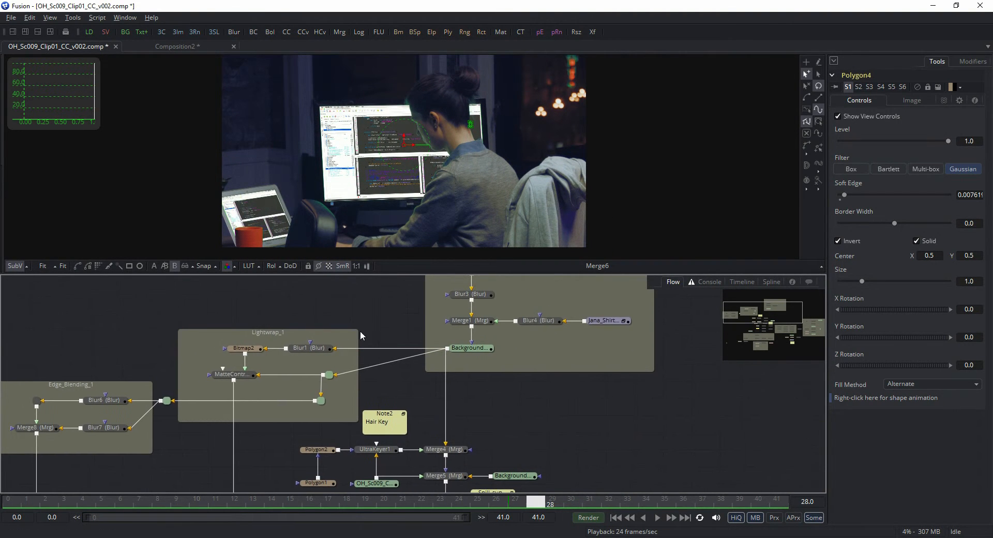
left_click_drag(355, 323, 420, 340)
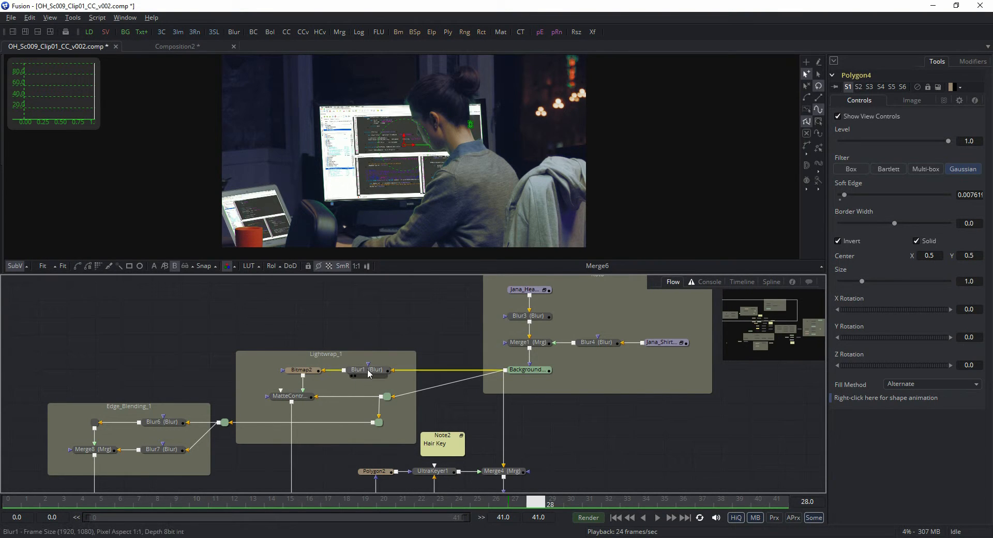
left_click_drag(370, 374, 351, 192)
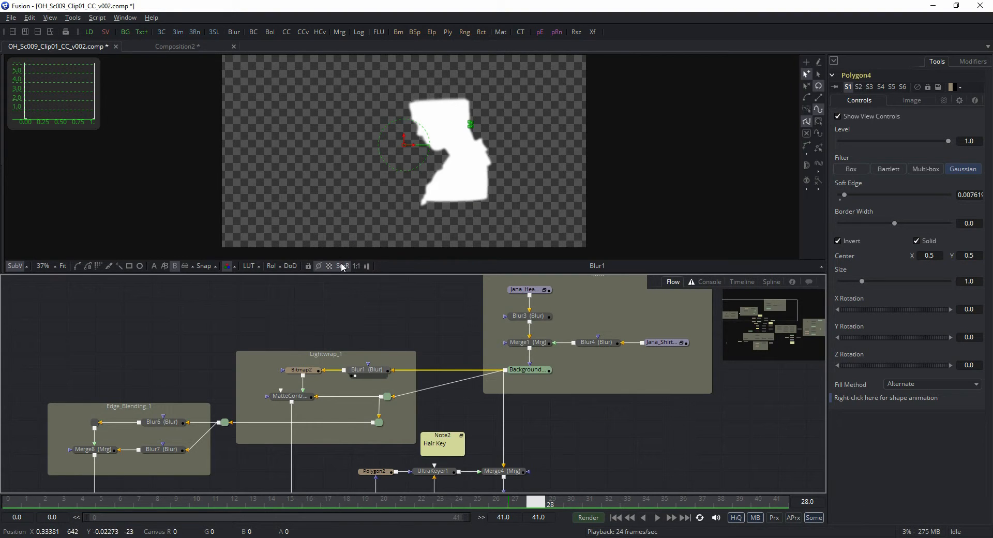
left_click_drag(301, 369, 327, 152)
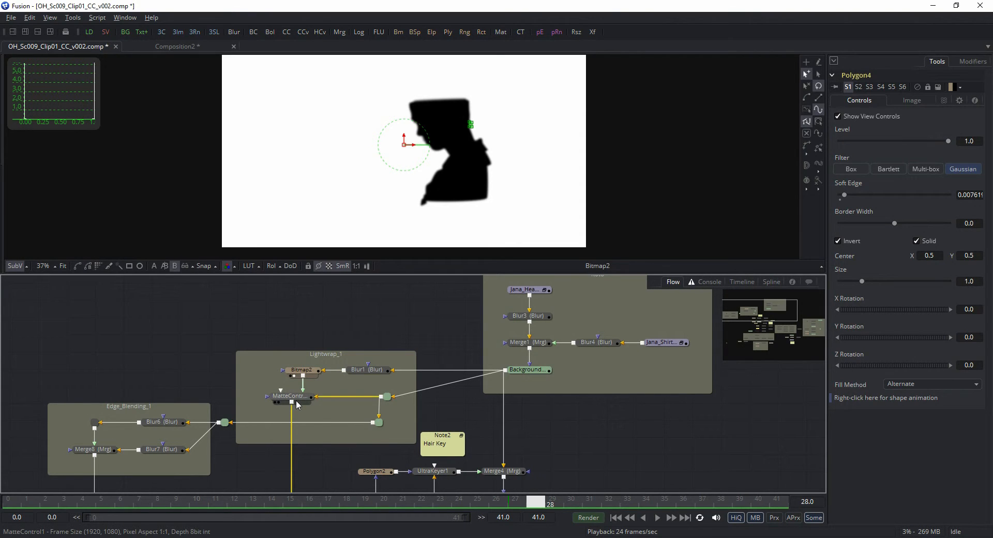
left_click_drag(290, 395, 324, 185)
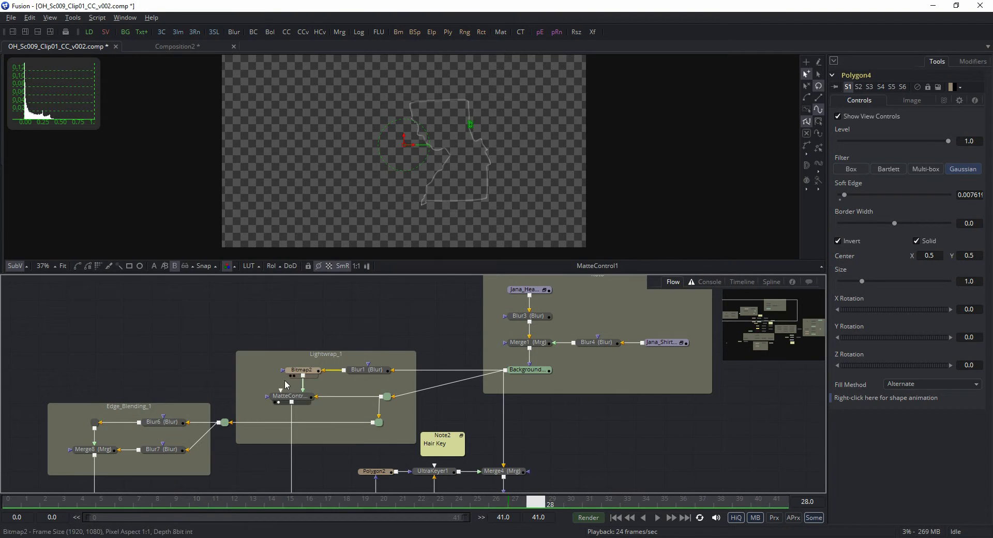
left_click(298, 399)
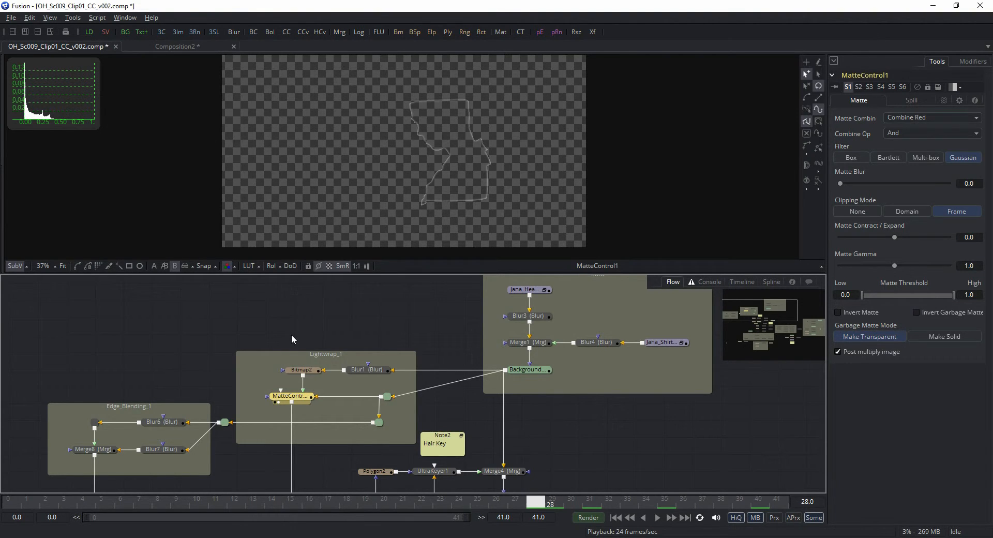
Open the Polygon5_1 mask feeding Lightwrap_2 and view the Merge11 output.
scroll(336, 367, "down", 5)
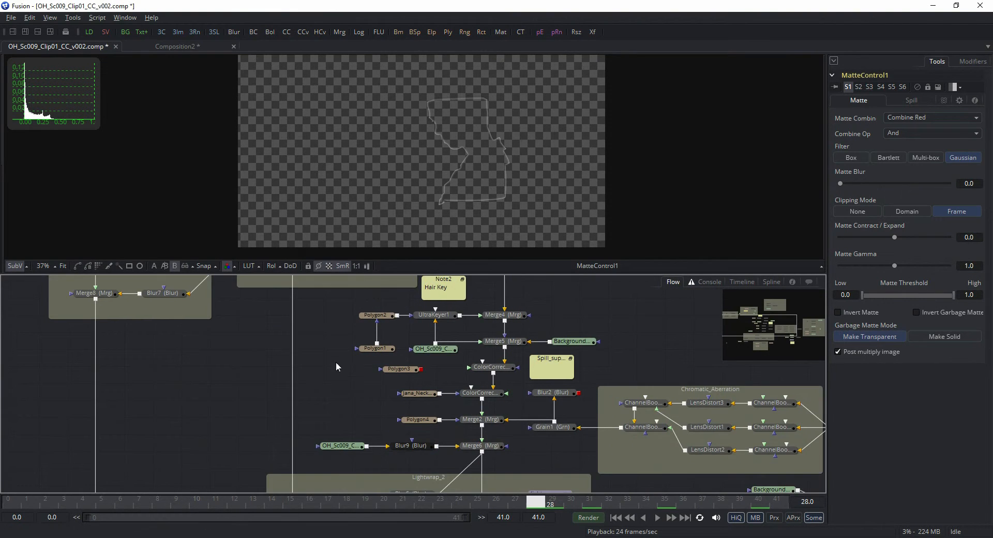
scroll(336, 367, "down", 3)
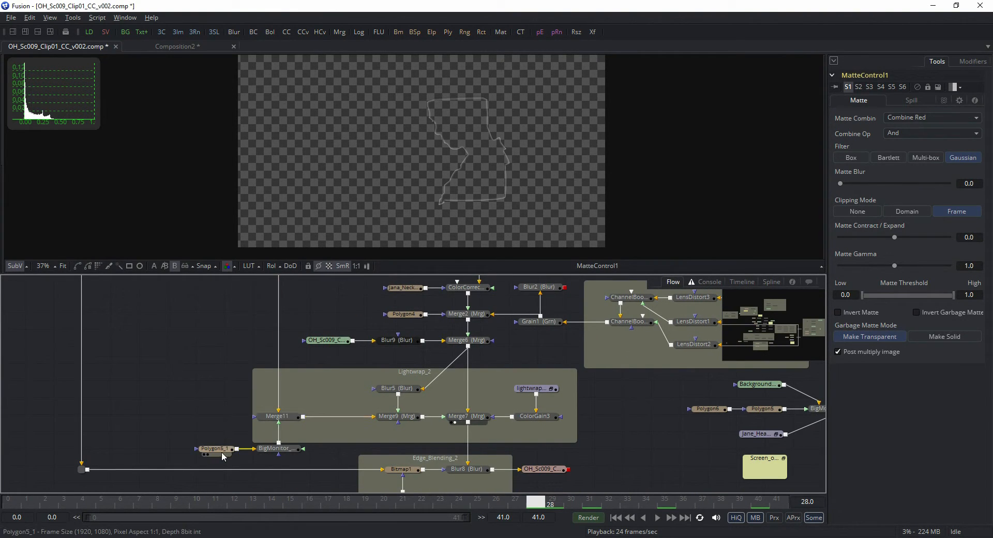
left_click(217, 453)
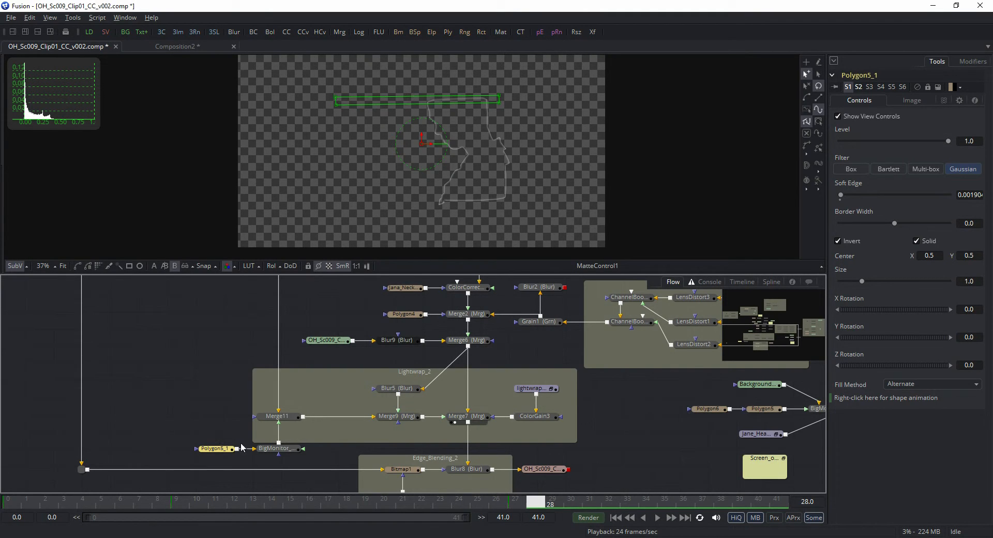
left_click(275, 416)
left_click_drag(384, 180, 383, 181)
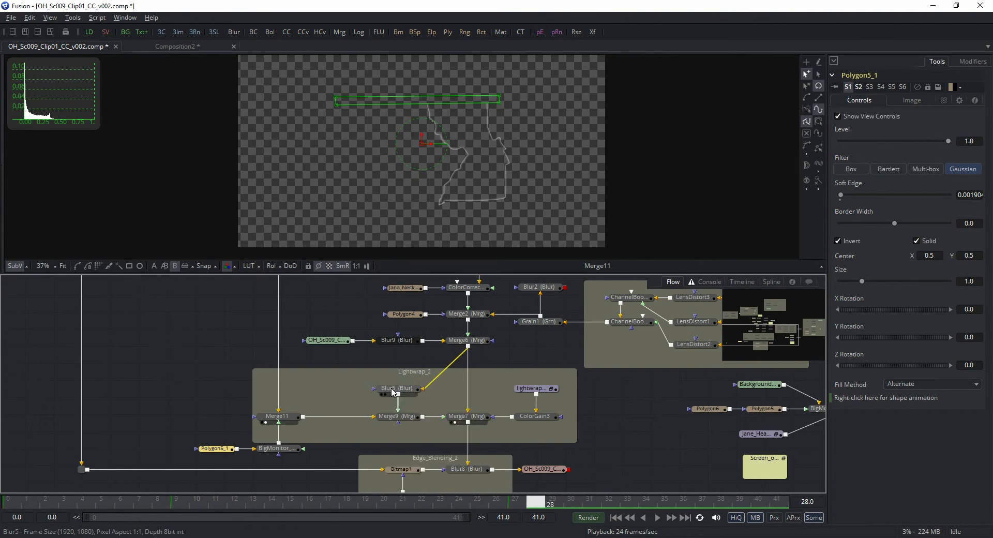
View Blur5, Merge9 and Merge7 of the Lightwrap_2 group in turn.
left_click_drag(382, 391, 385, 213)
left_click_drag(398, 417, 400, 187)
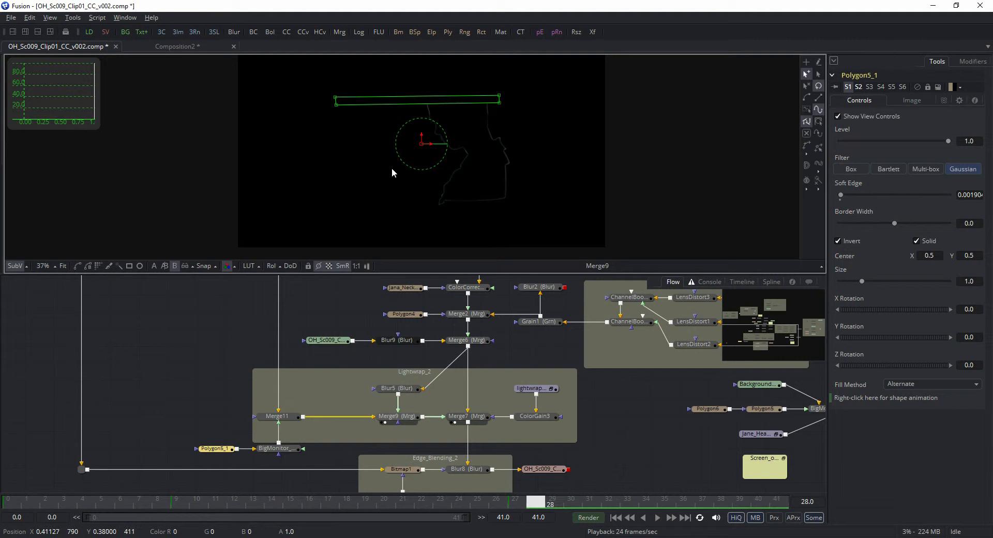
left_click_drag(472, 417, 473, 220)
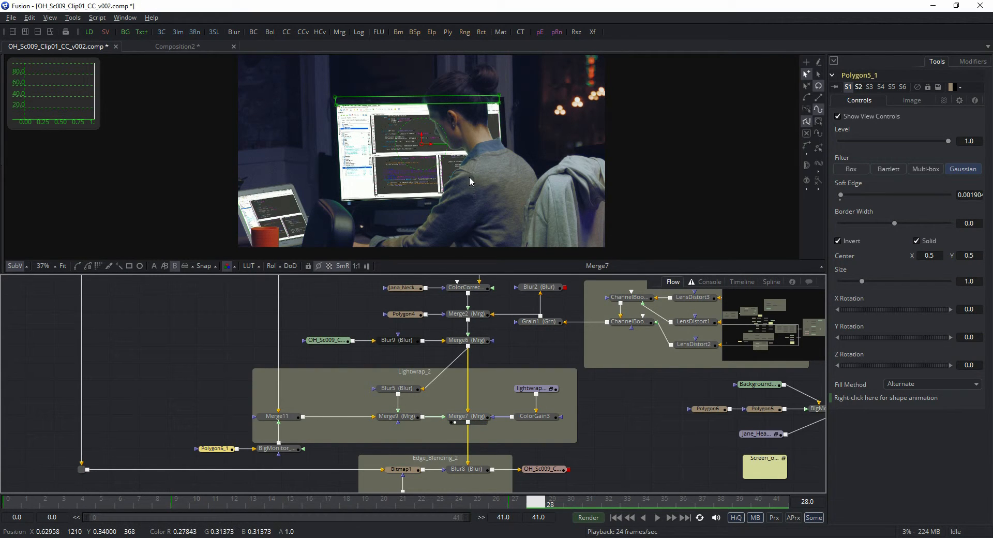
Open Merge7's merge settings and compare the composite before and after the light wrap by viewing Merge6 and Merge7.
left_click(460, 418)
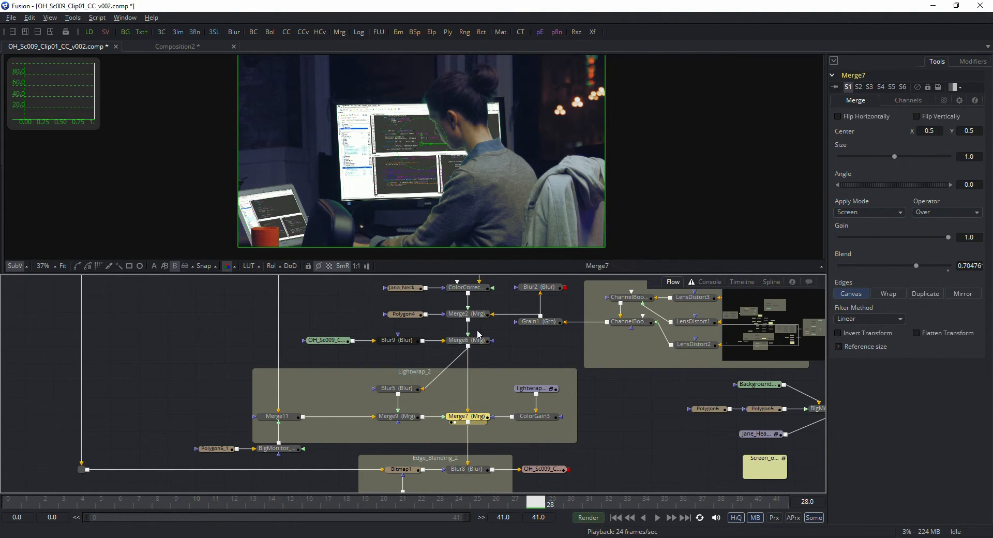
left_click_drag(472, 339, 454, 181)
left_click_drag(484, 416, 485, 243)
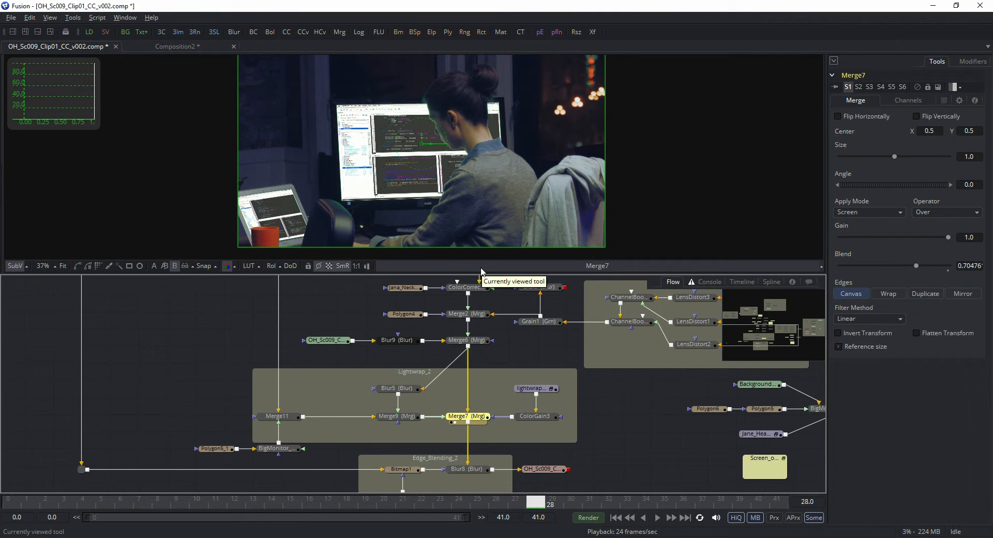
Examine the settings of Blur6, Blur7 and Merge8 in the Edge_Blending_1 group.
left_click_drag(508, 376, 521, 405)
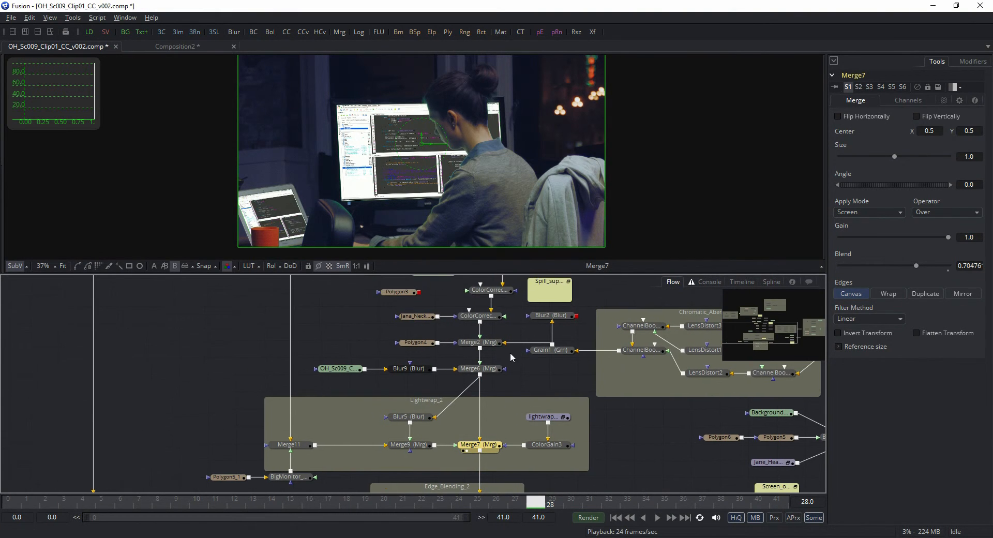
scroll(505, 354, "up", 5)
left_click_drag(496, 355, 554, 393)
left_click_drag(604, 374, 604, 372)
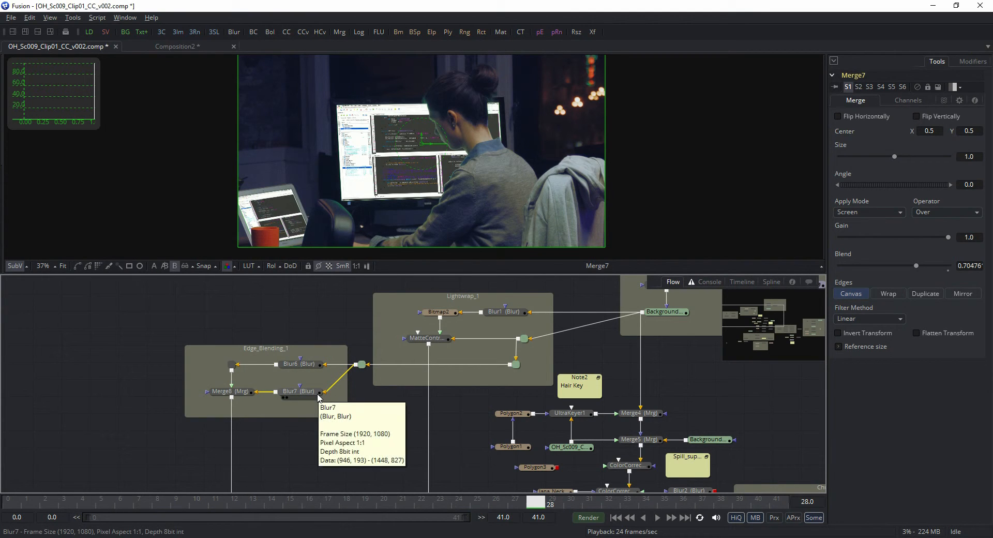
left_click(299, 364)
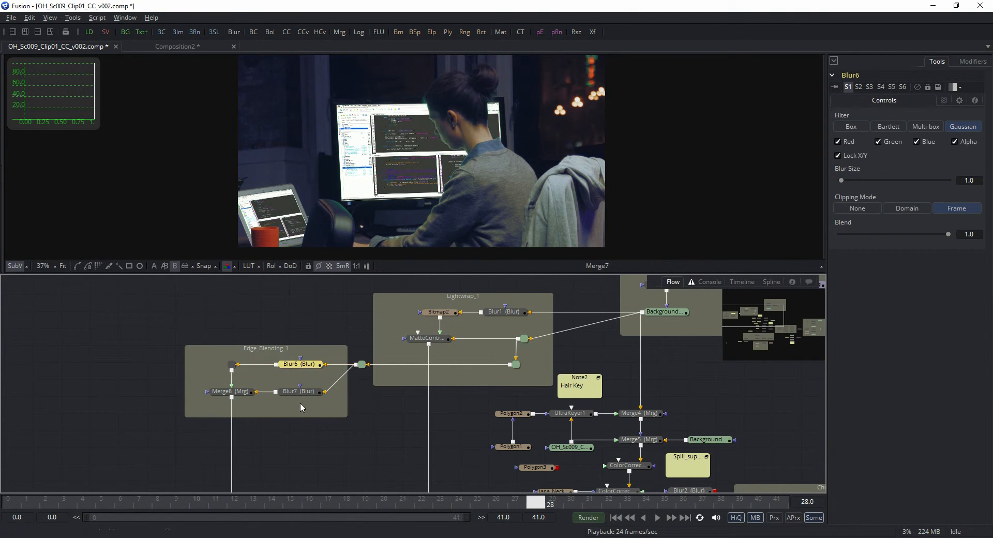
left_click(302, 396)
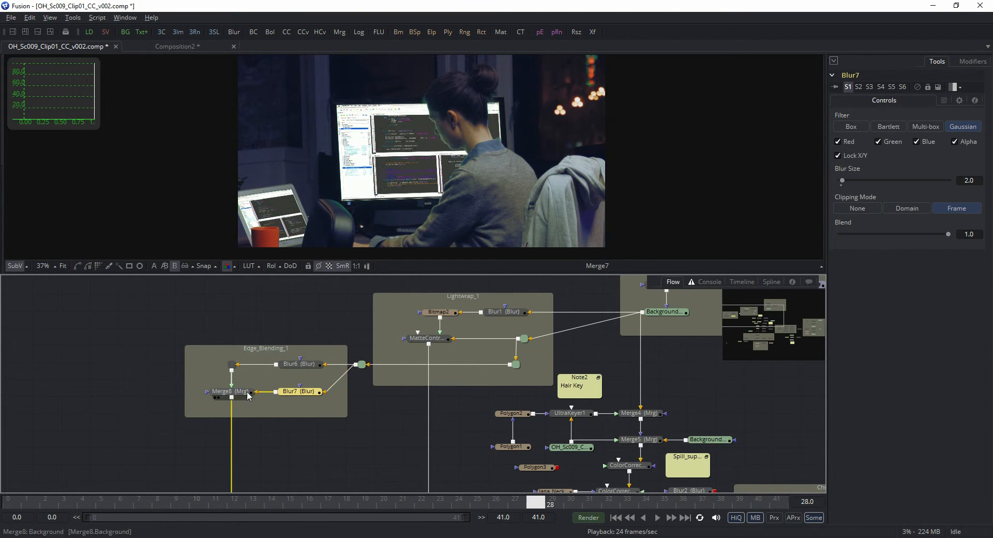
left_click(231, 393)
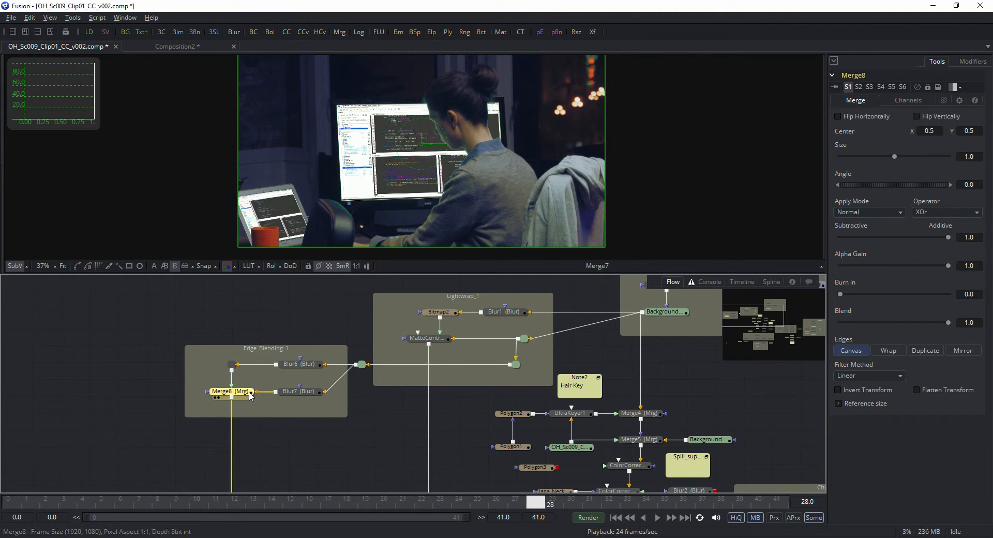
View the Merge8 edge outline, followed by the edge blend matte that feeds Bitmap3 in the Edge_Blending_2 group.
left_click_drag(233, 392, 388, 179)
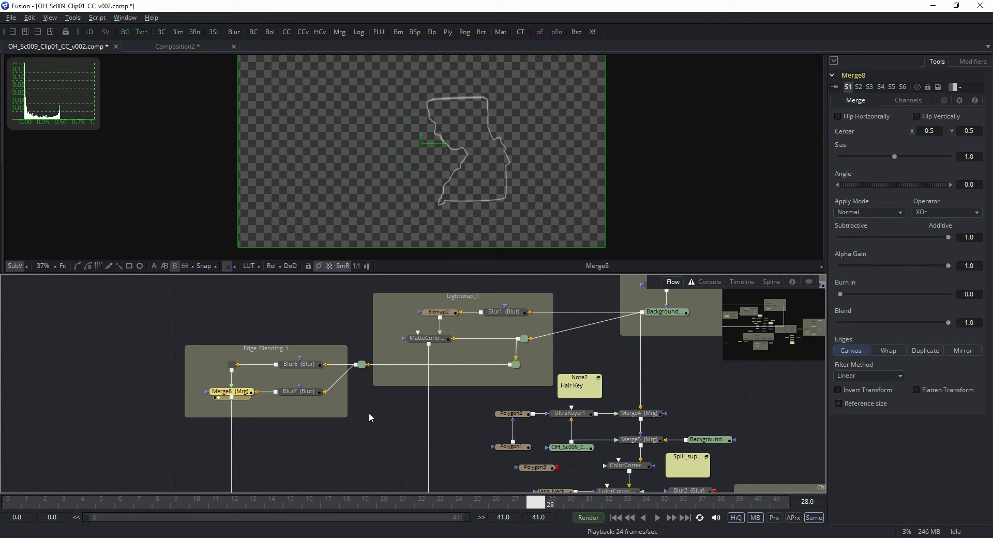
scroll(309, 377, "down", 3)
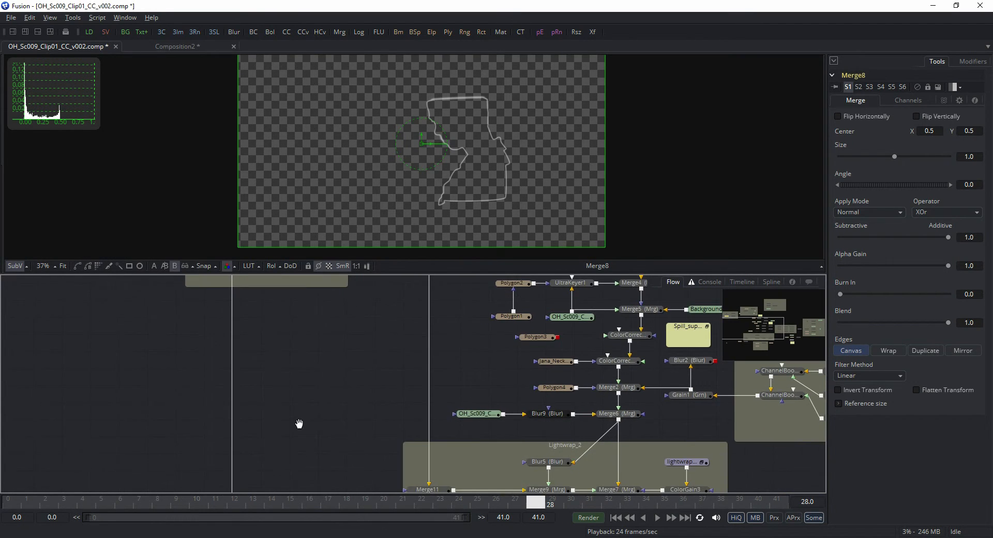
scroll(299, 423, "down", 4)
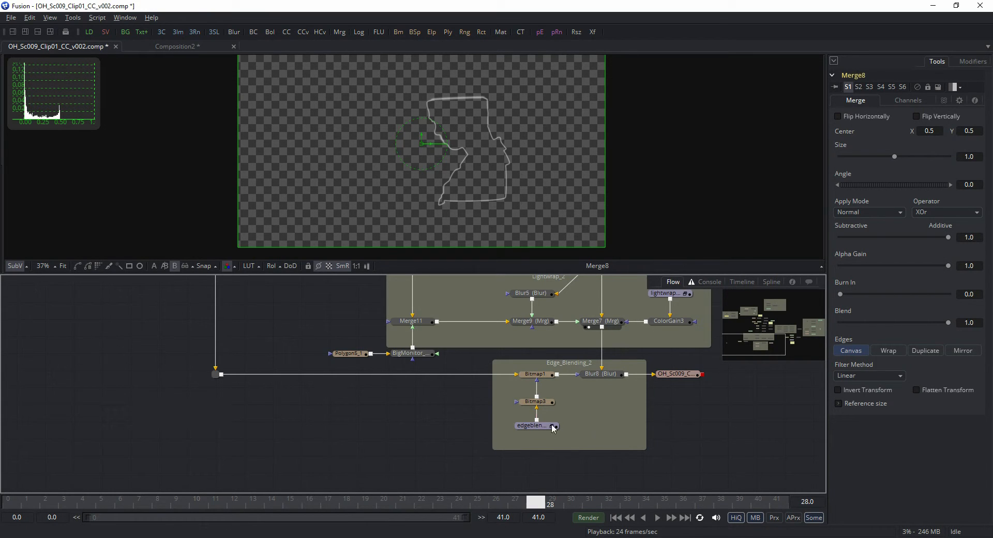
left_click_drag(553, 427, 491, 187)
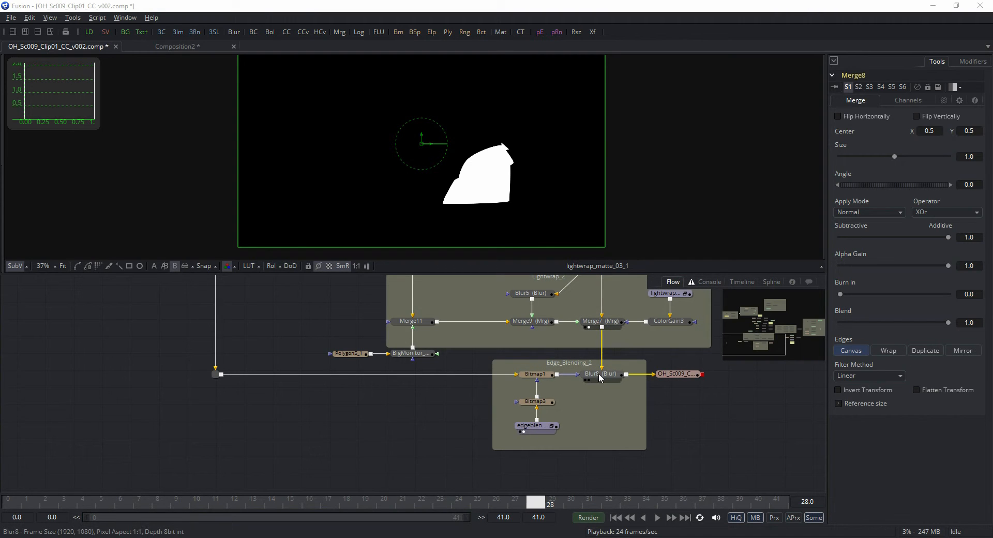
View the Blur8 output of the Edge_Blending_2 group at 100% scale.
left_click_drag(597, 376, 536, 208)
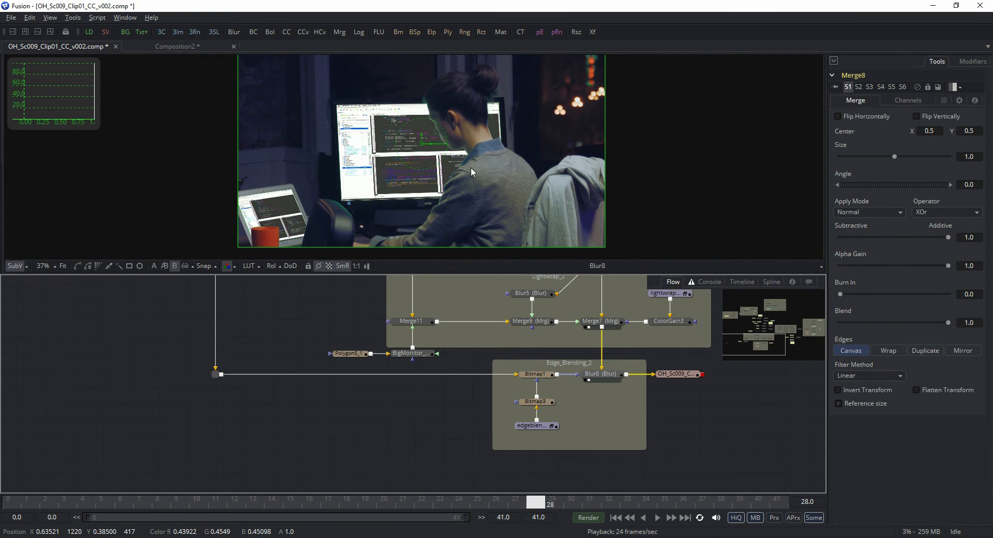
left_click(52, 265)
left_click(76, 210)
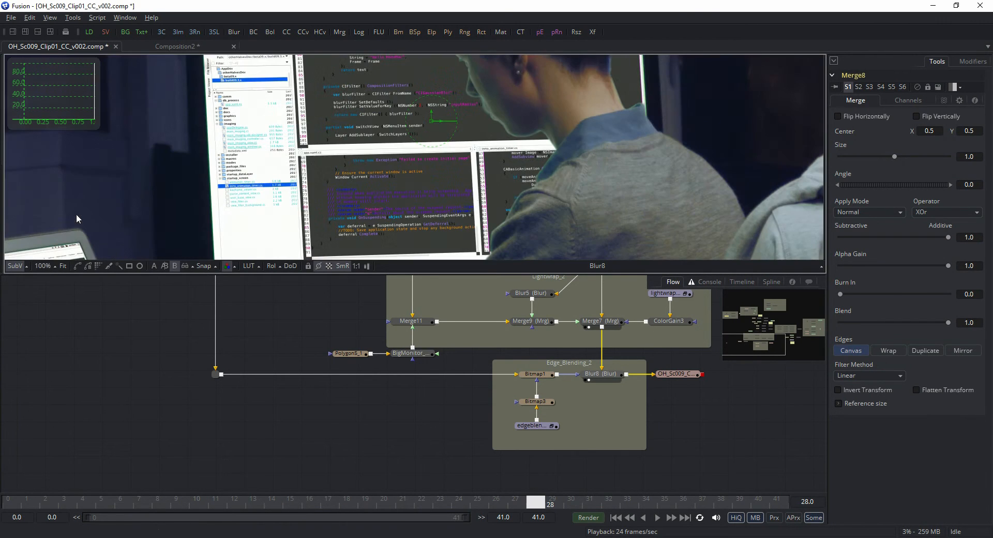
Compare the composite before and after edge blending by viewing Merge7 and Blur8 alternately, finishing on Blur8.
left_click(594, 321)
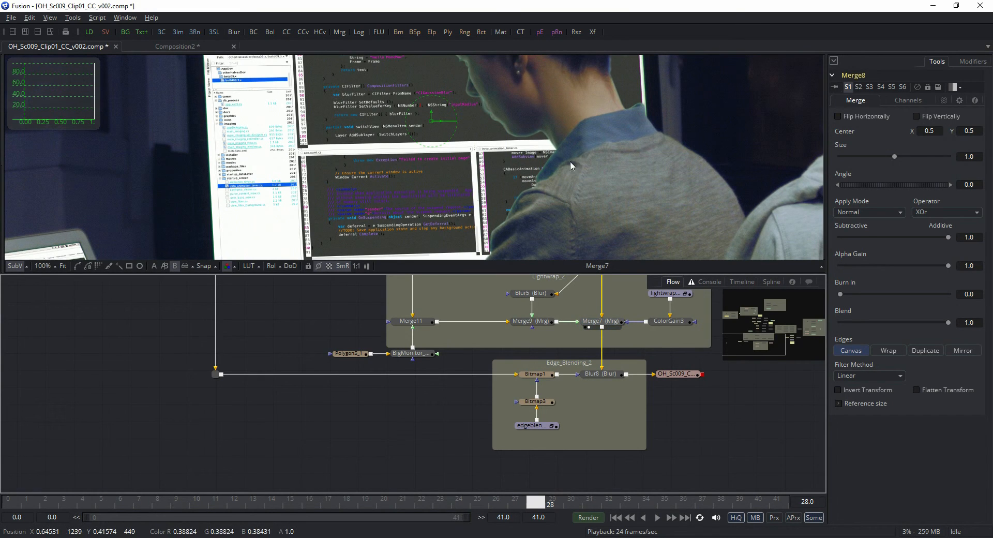
left_click(604, 367)
left_click(606, 373)
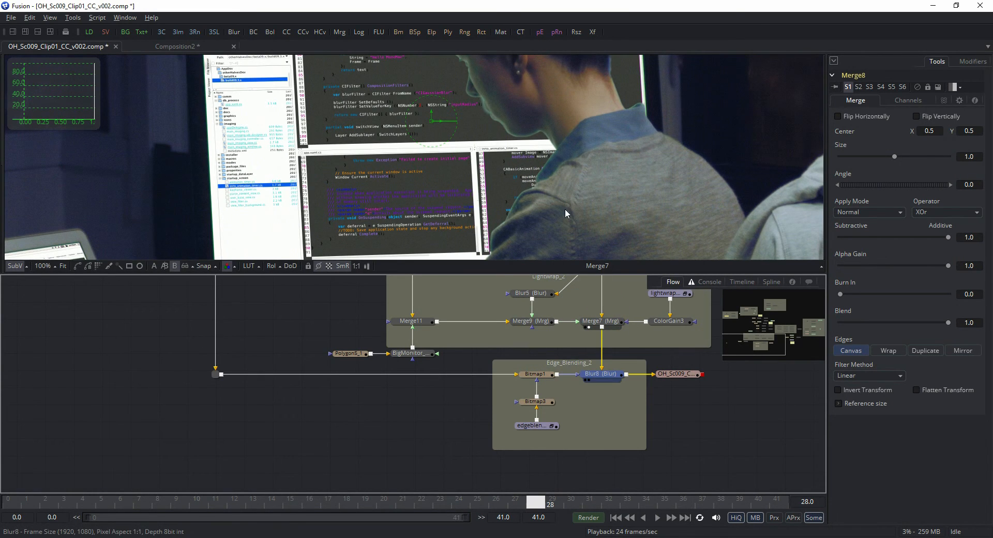
key("1")
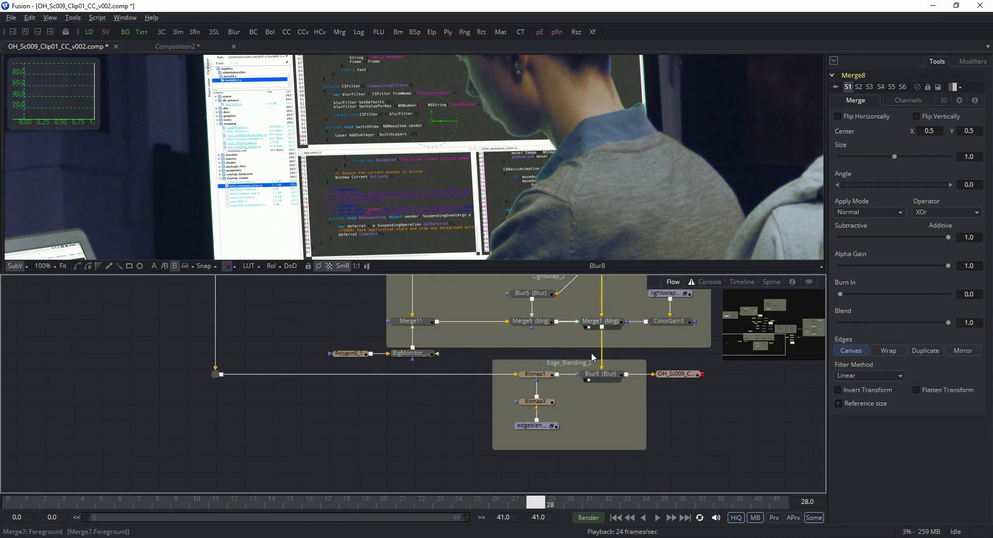
left_click(607, 323)
key("1")
left_click(616, 374)
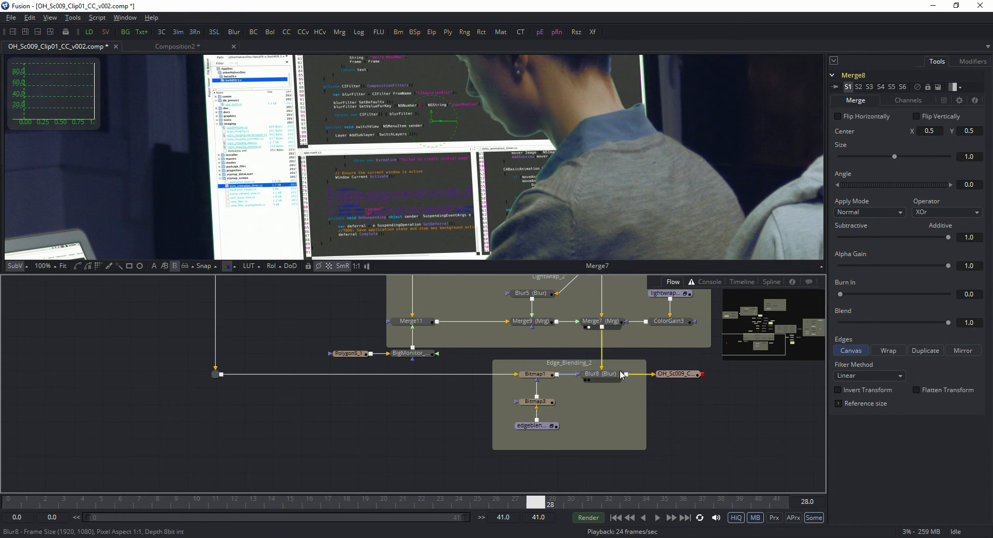
key("1")
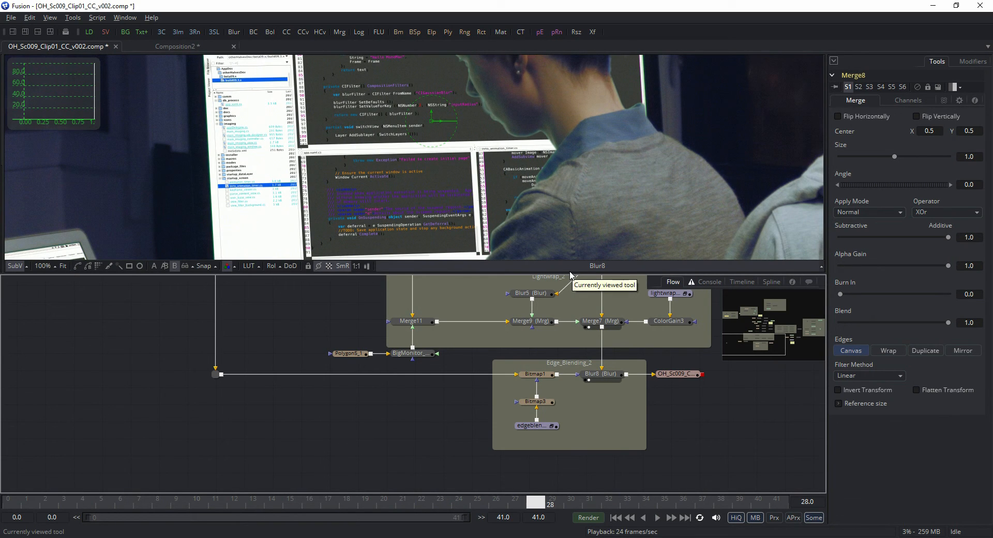
mouse_move(607, 380)
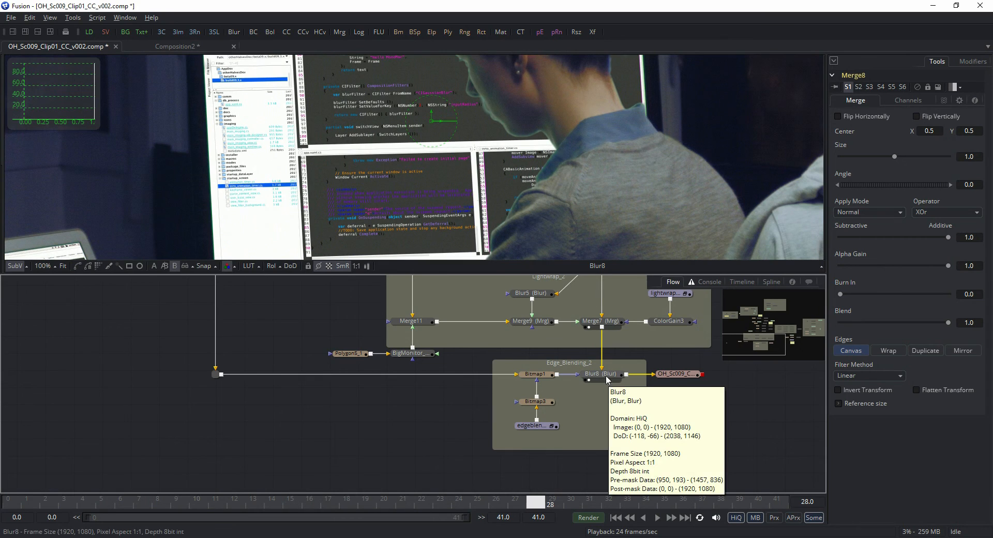